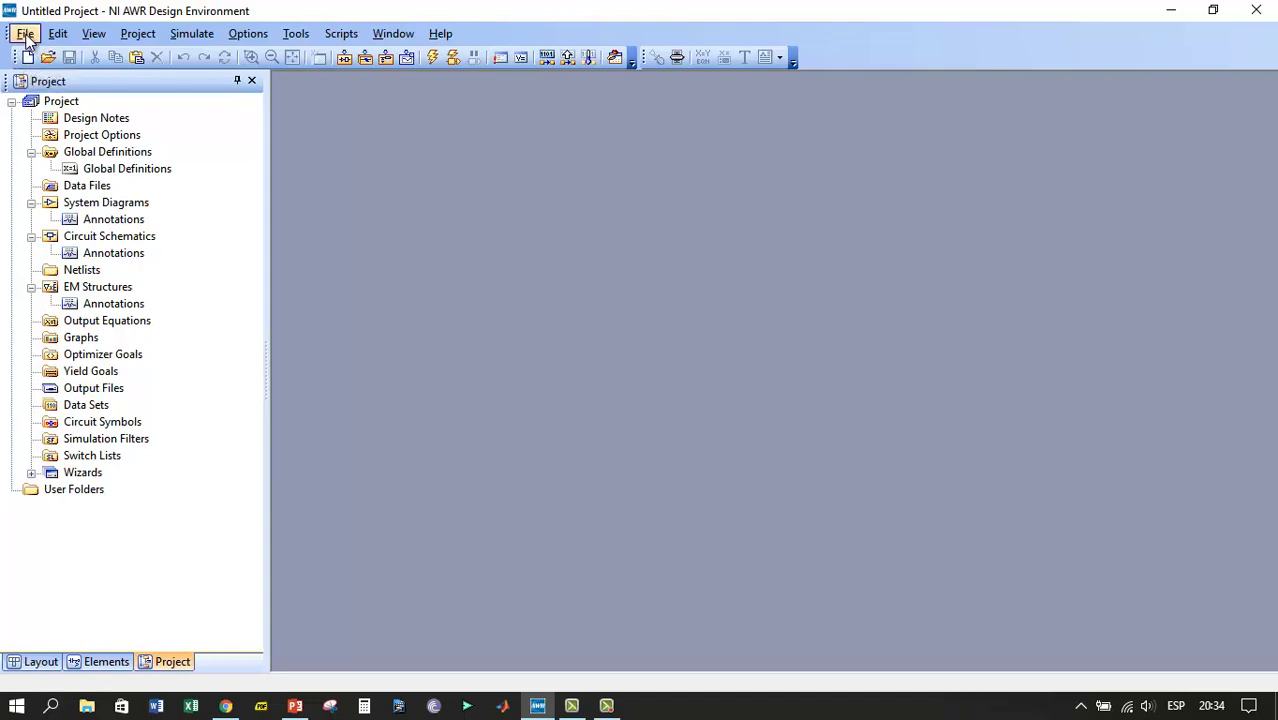
Step: Open the recent project AmplificadorClaseF2.emp and display its CurvasVI circuit schematic
left_click(25, 35)
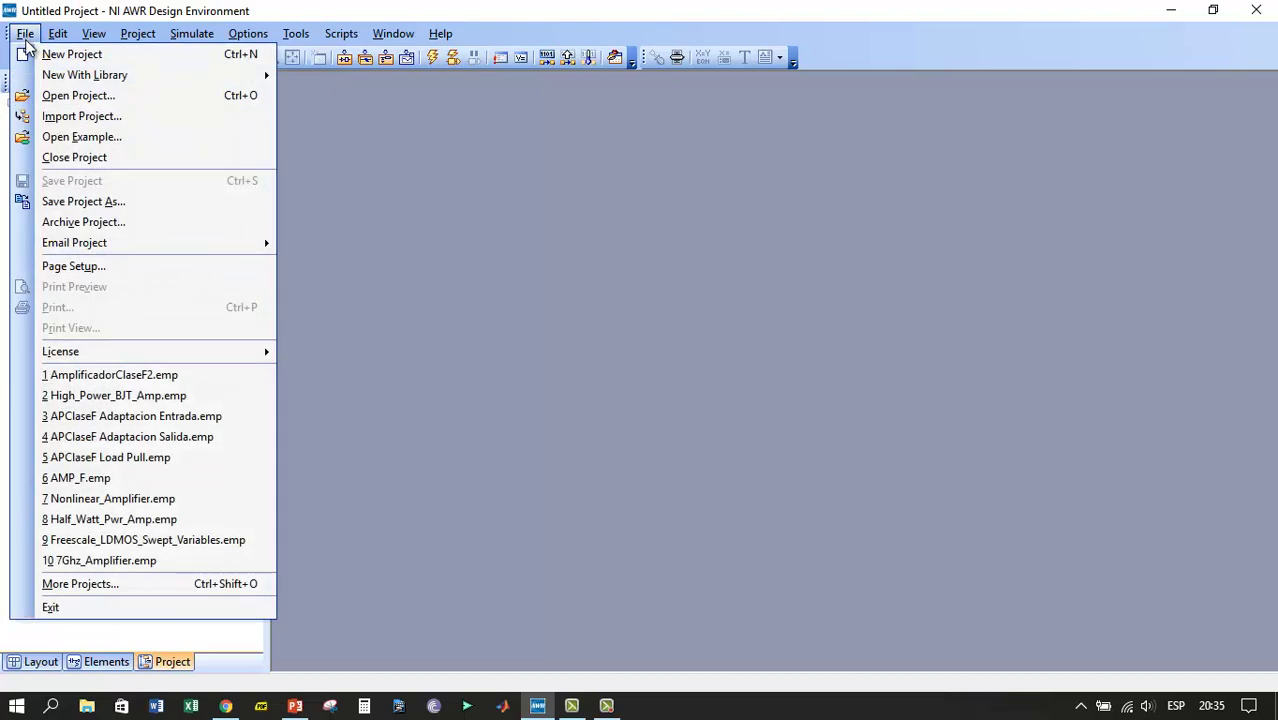
left_click(157, 376)
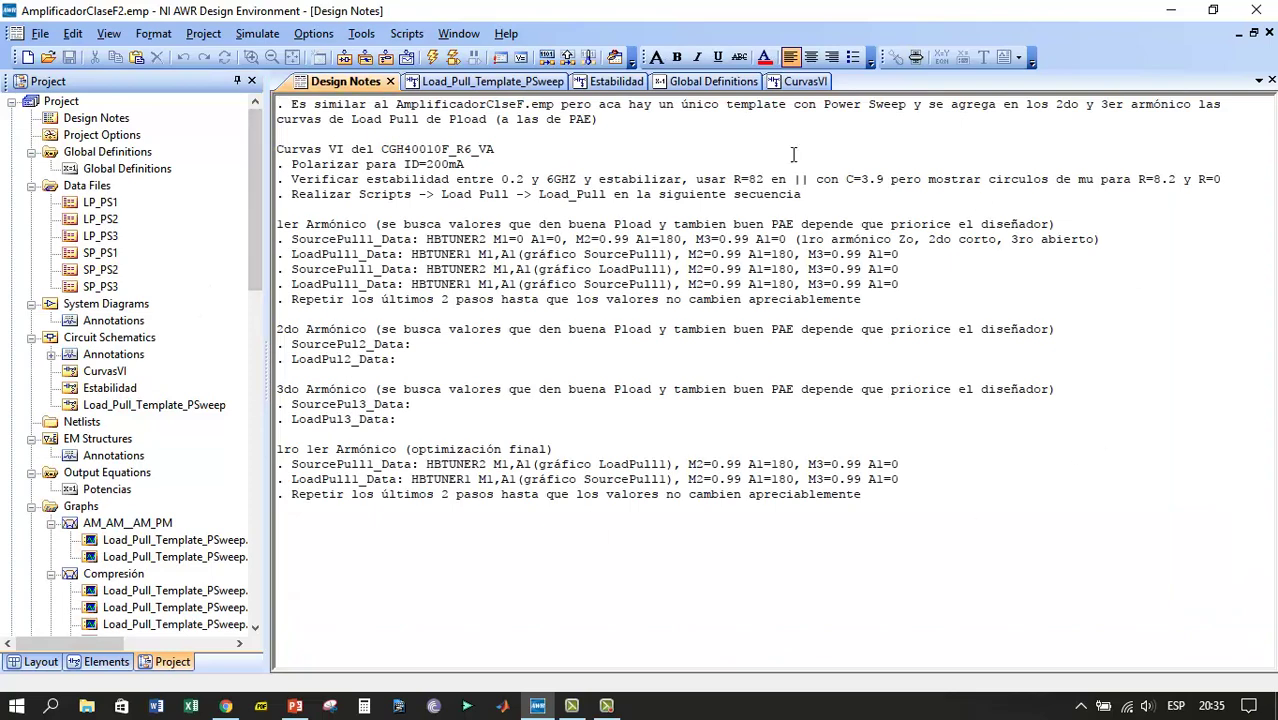
scroll(254, 259, "down", 2)
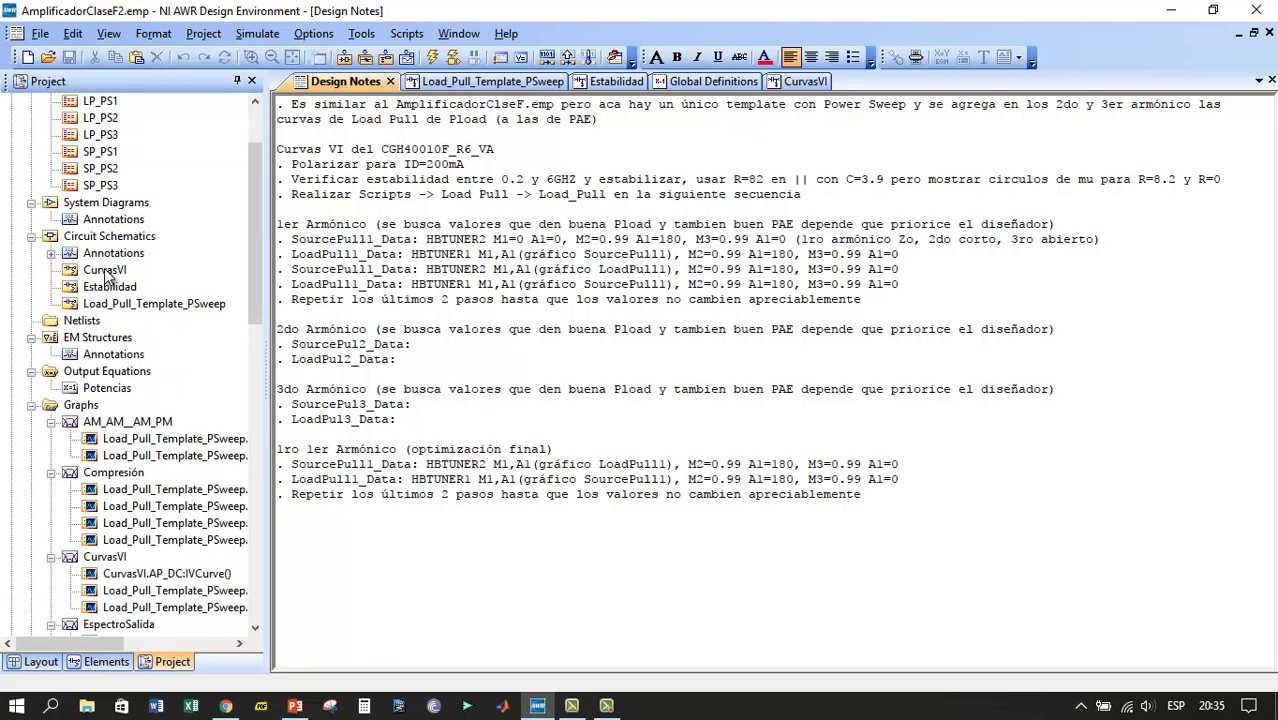
double_click(106, 271)
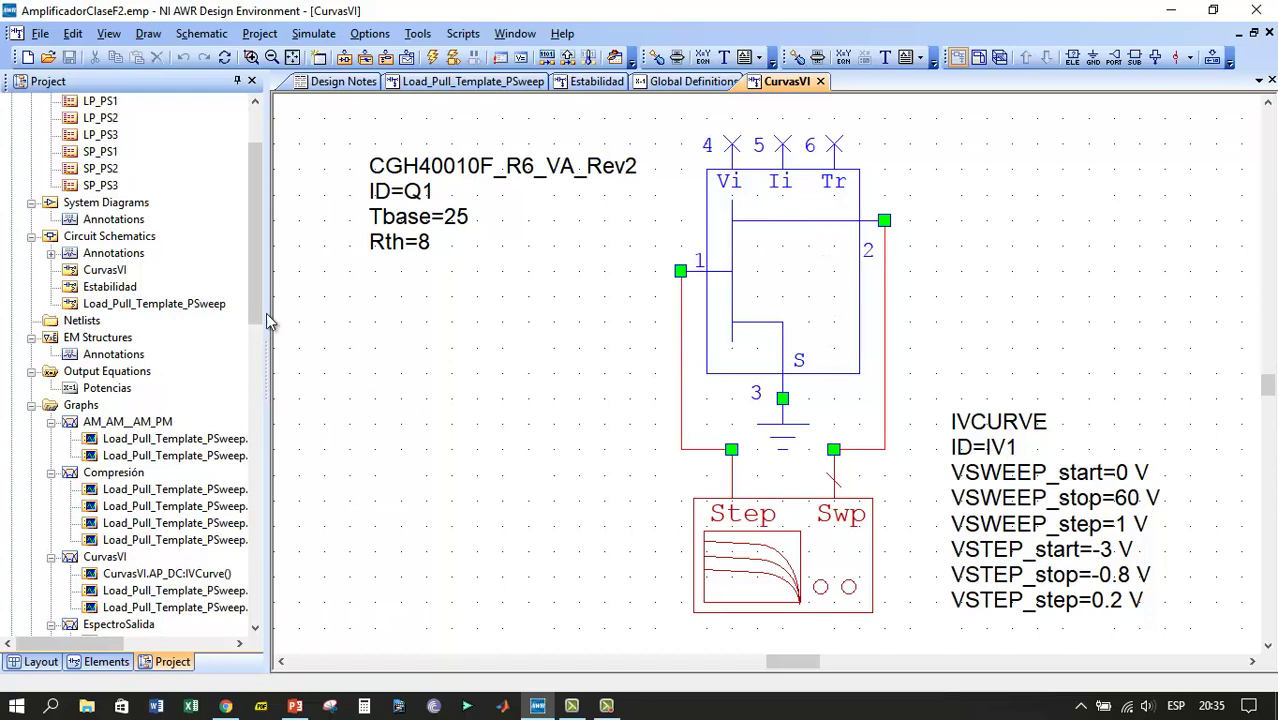
Step: Place a trial CGH40010F_R6_VA_Rev2 from the nonlinear FET models beside the existing transistor in the CurvasVI schematic, and delete it again
left_click_drag(258, 264, 247, 597)
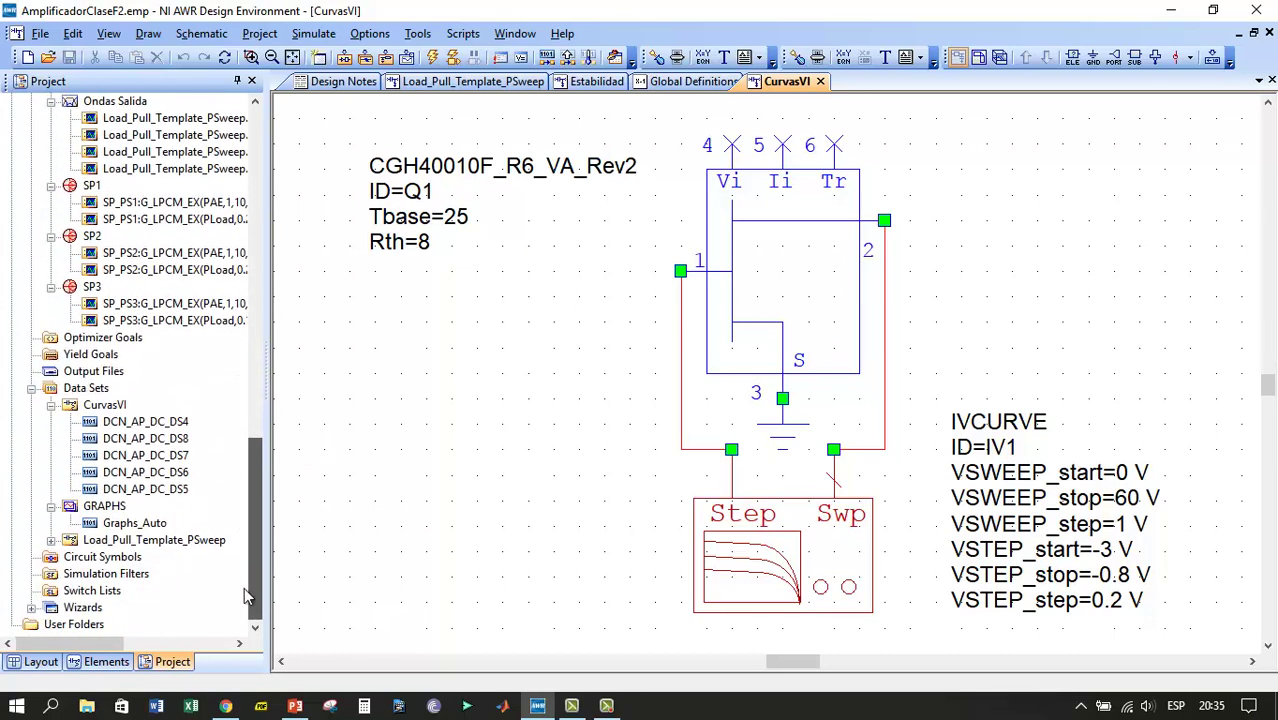
left_click(106, 663)
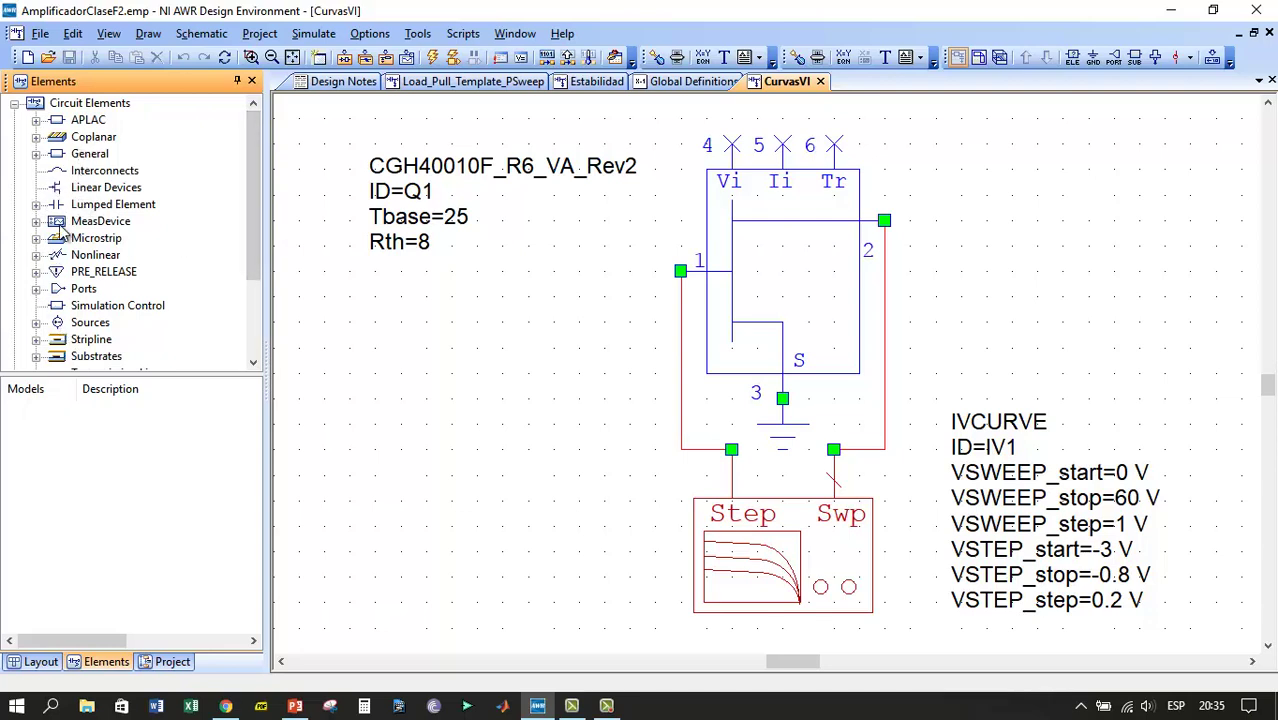
left_click(36, 255)
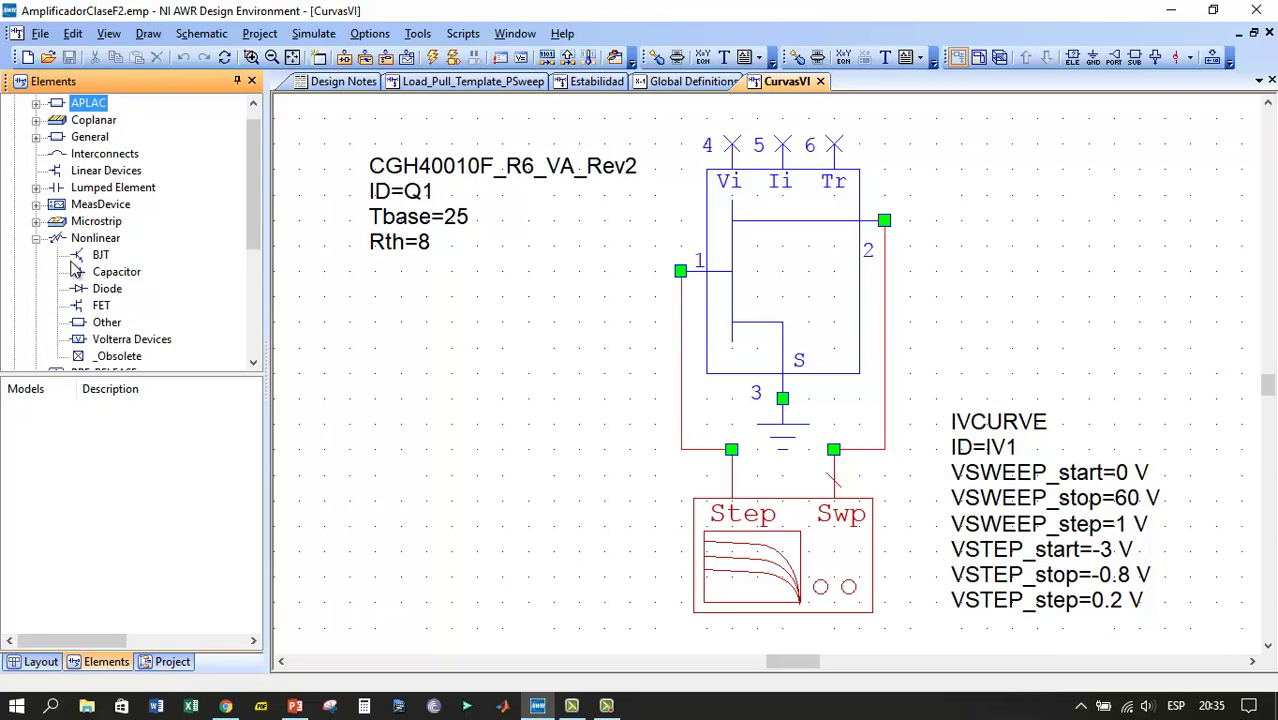
left_click(98, 306)
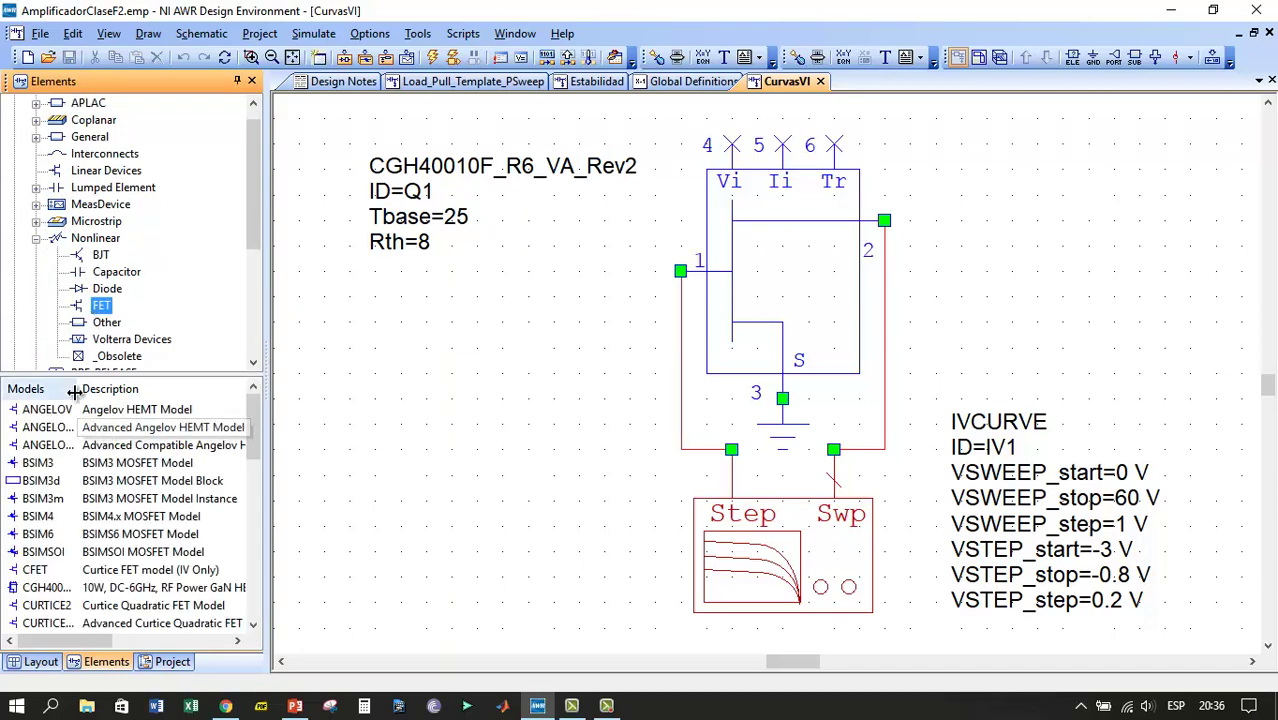
left_click_drag(84, 389, 182, 401)
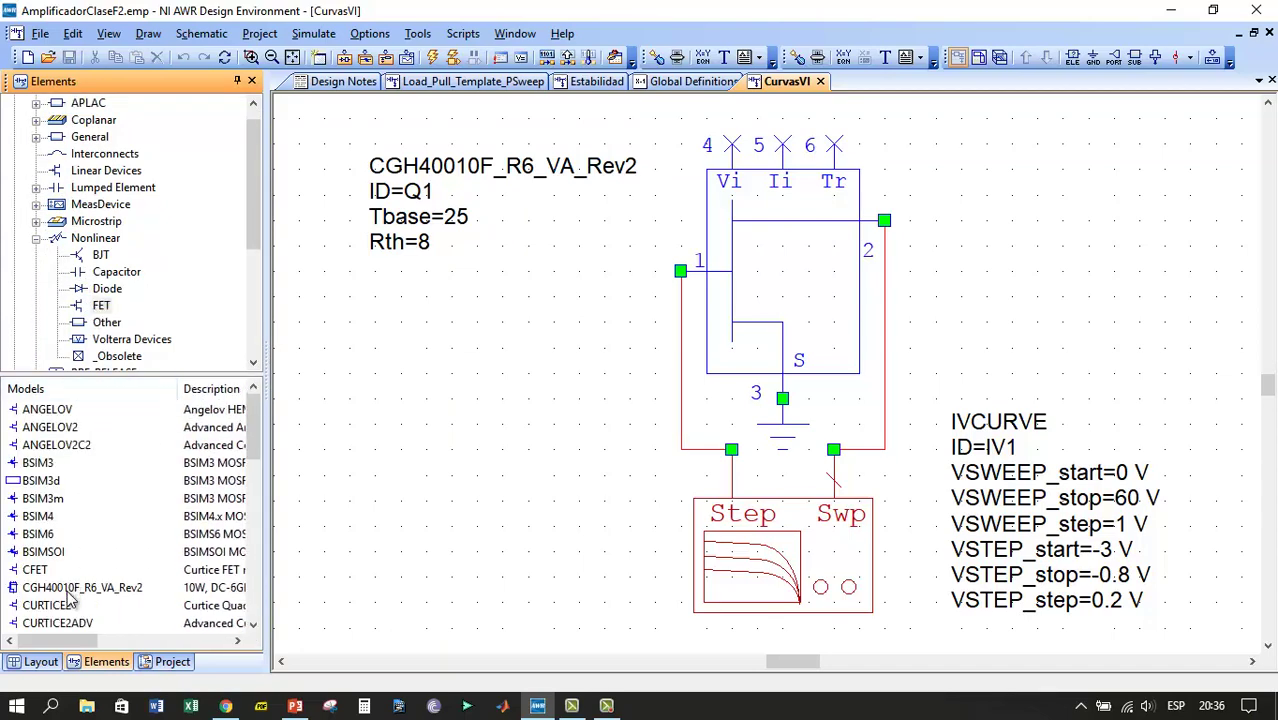
left_click_drag(70, 597, 411, 429)
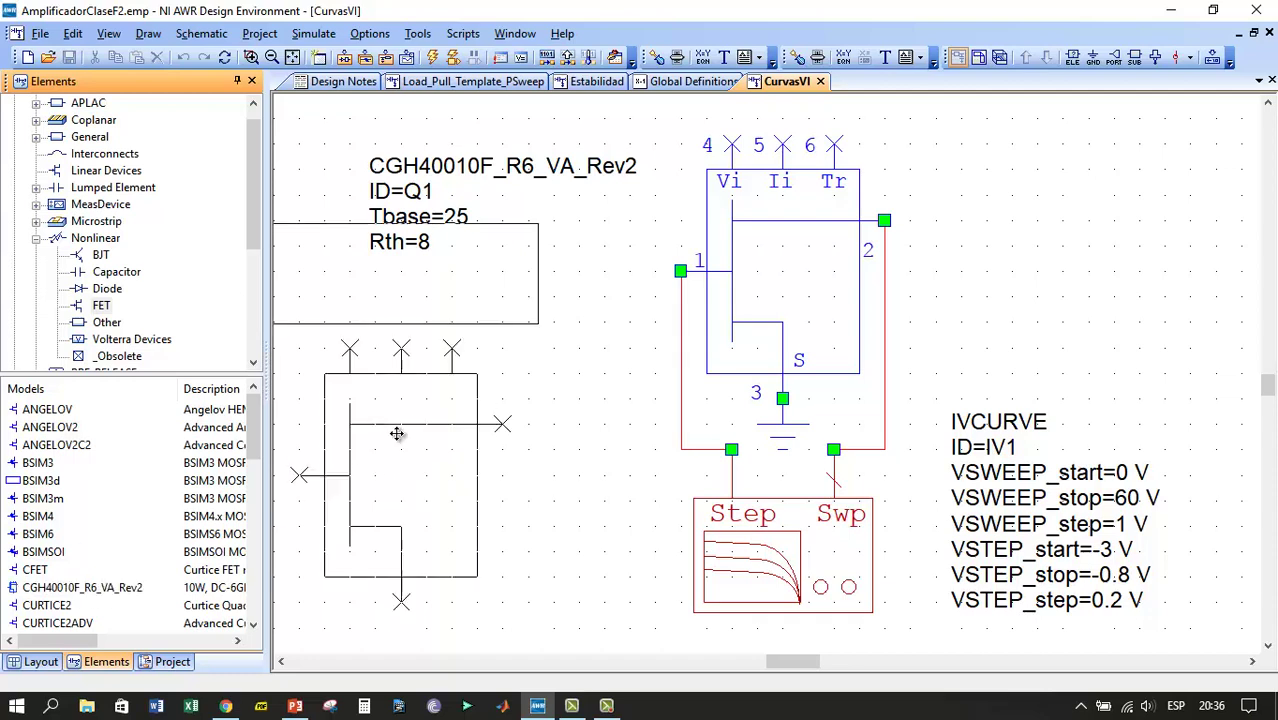
left_click(458, 457)
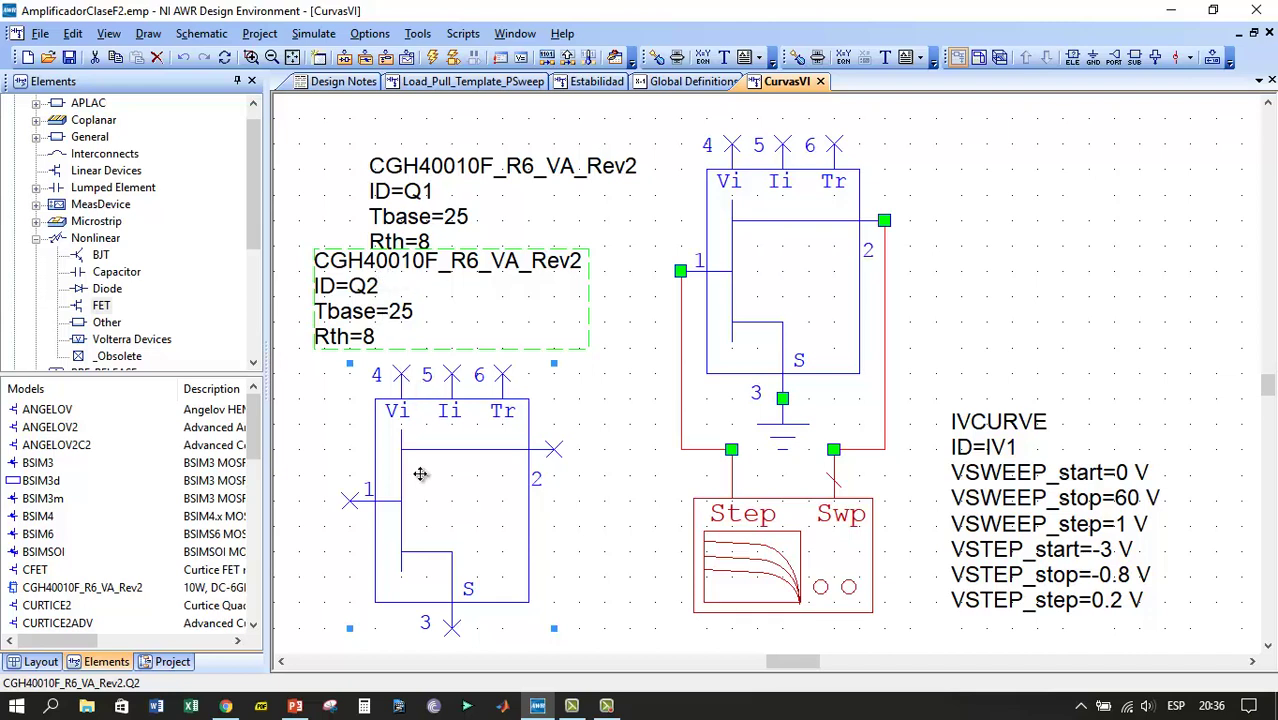
key("Delete")
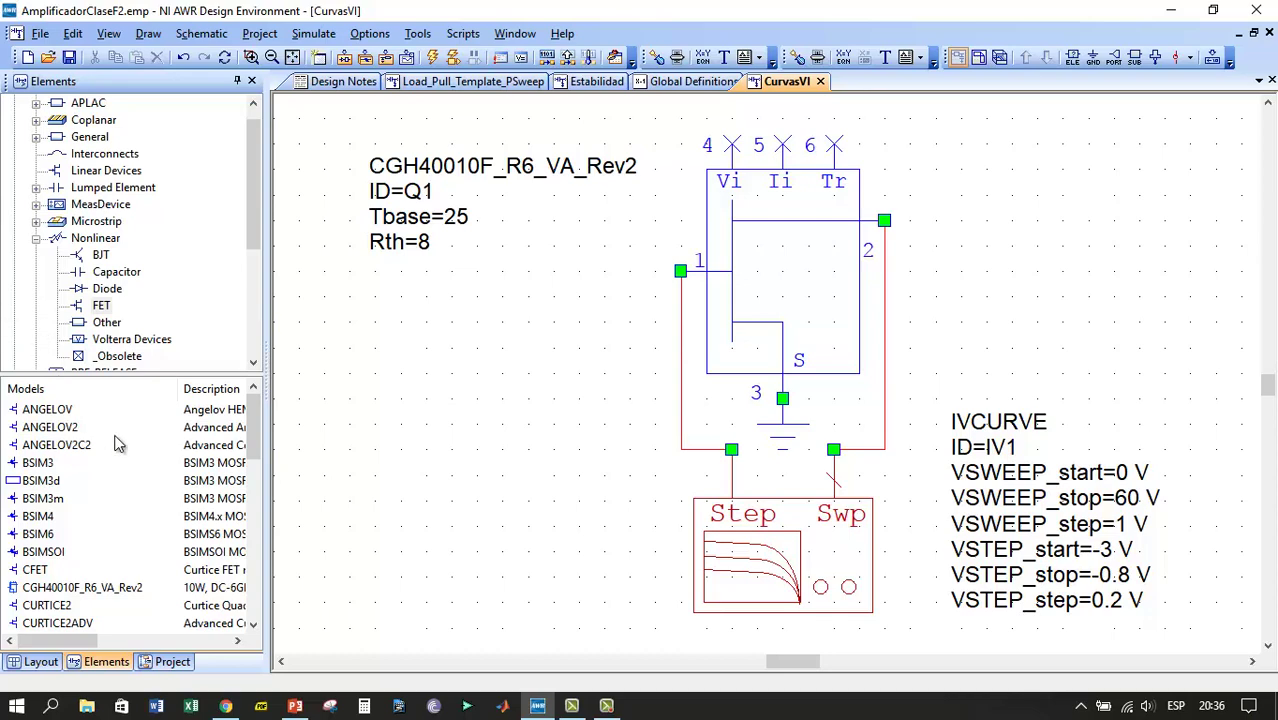
Step: Open the CurvasVI graph and run the simulation to plot the transistor's IV curves, closing the status report
left_click(170, 661)
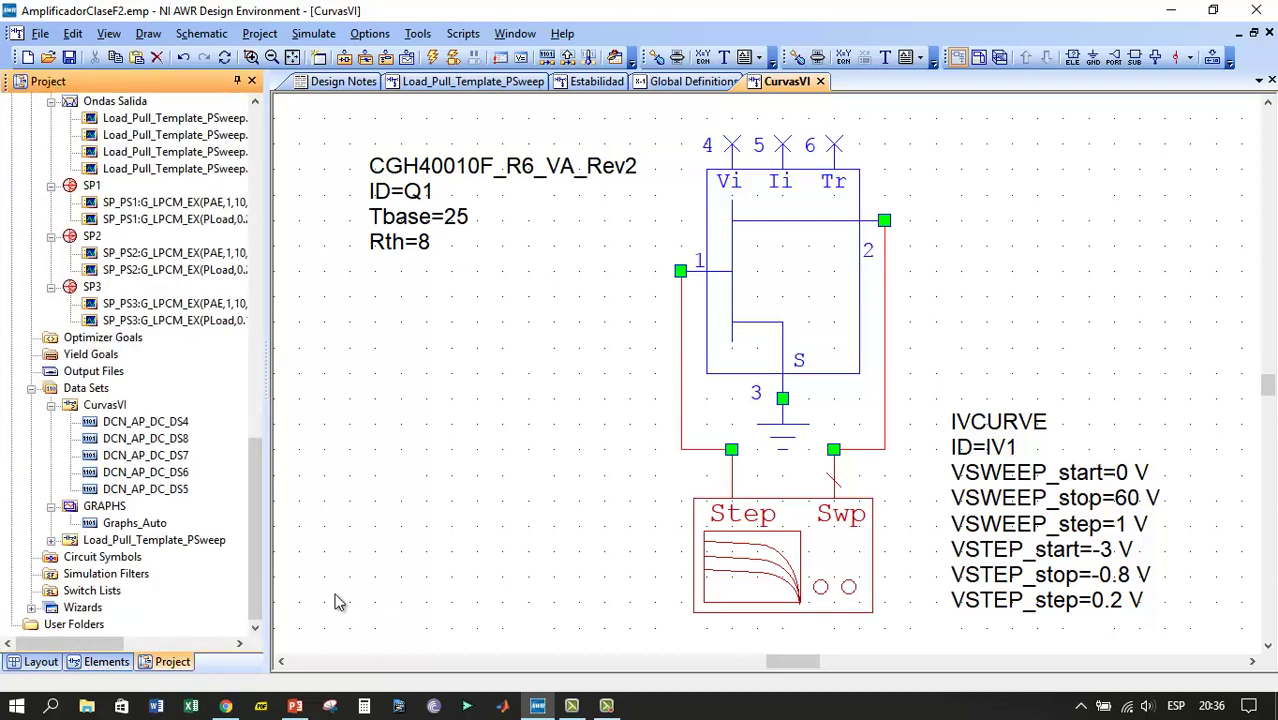
left_click(731, 449)
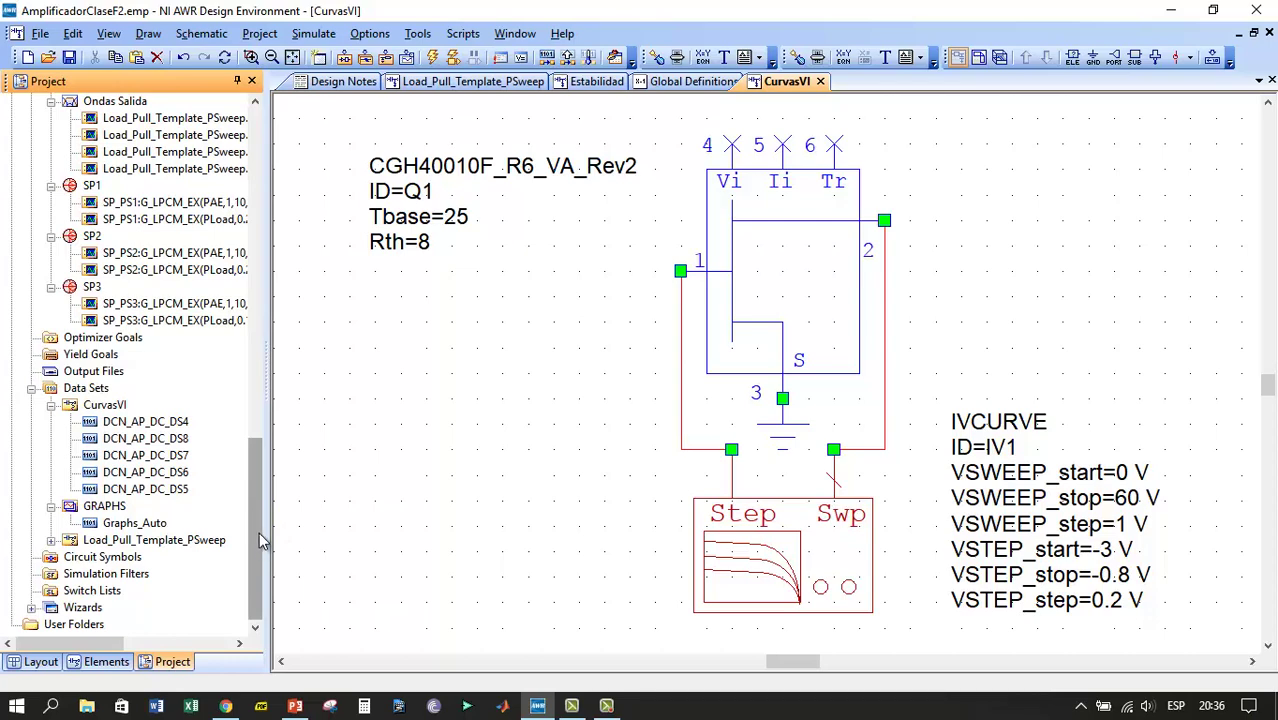
left_click_drag(264, 515, 265, 568)
left_click_drag(258, 430, 263, 243)
double_click(105, 337)
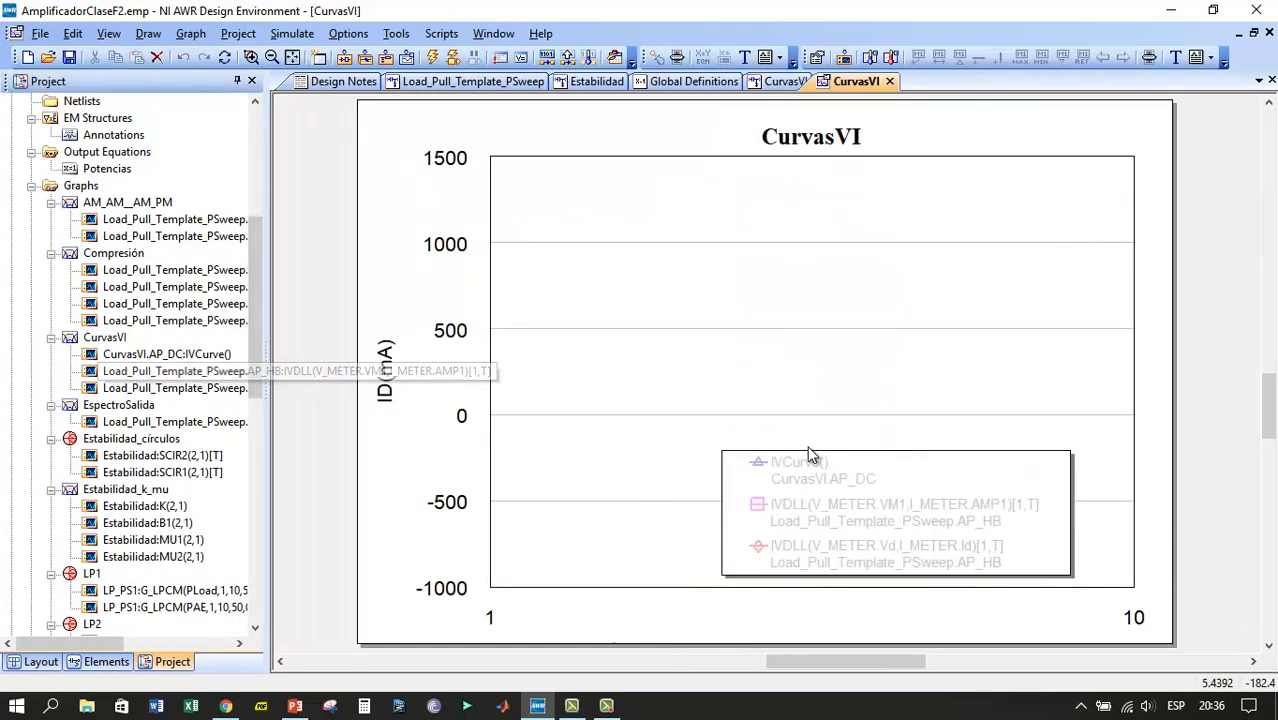
left_click(434, 58)
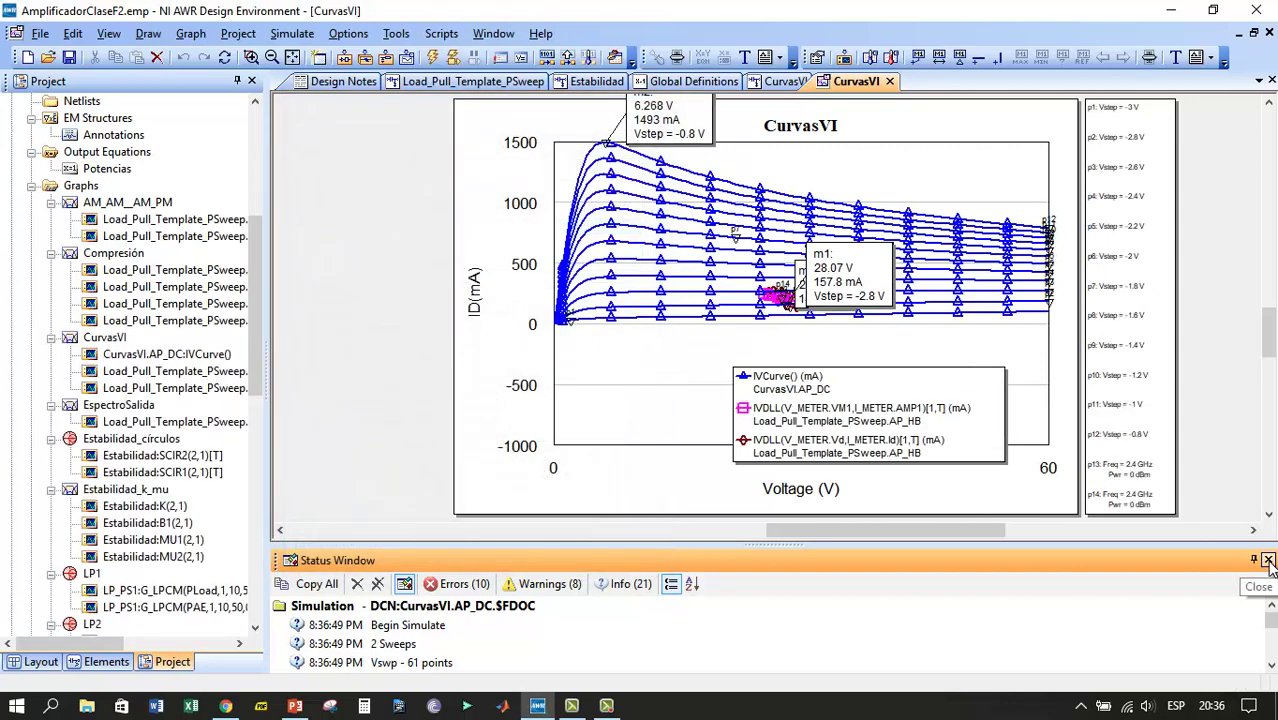
left_click(1268, 561)
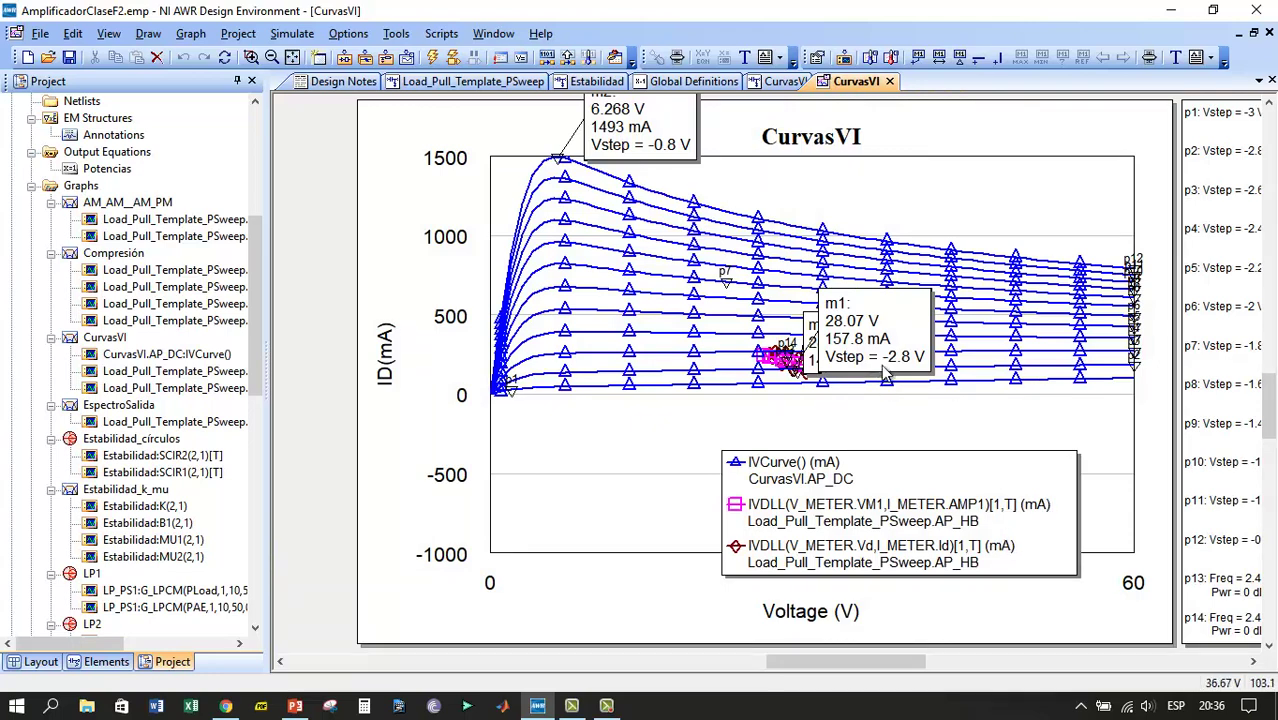
Step: Move marker m3's label above marker m1's label on the CurvasVI graph
left_click_drag(873, 335, 857, 191)
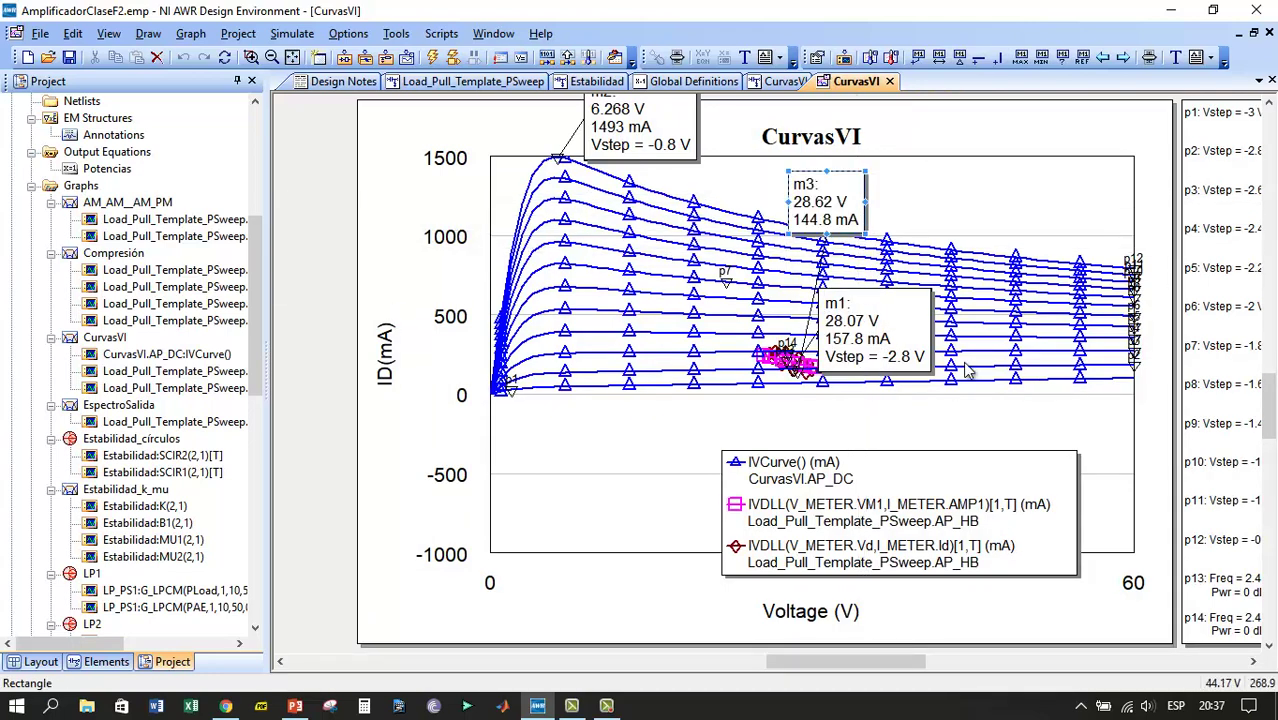
scroll(806, 380, "up", 3)
scroll(806, 380, "down", 2)
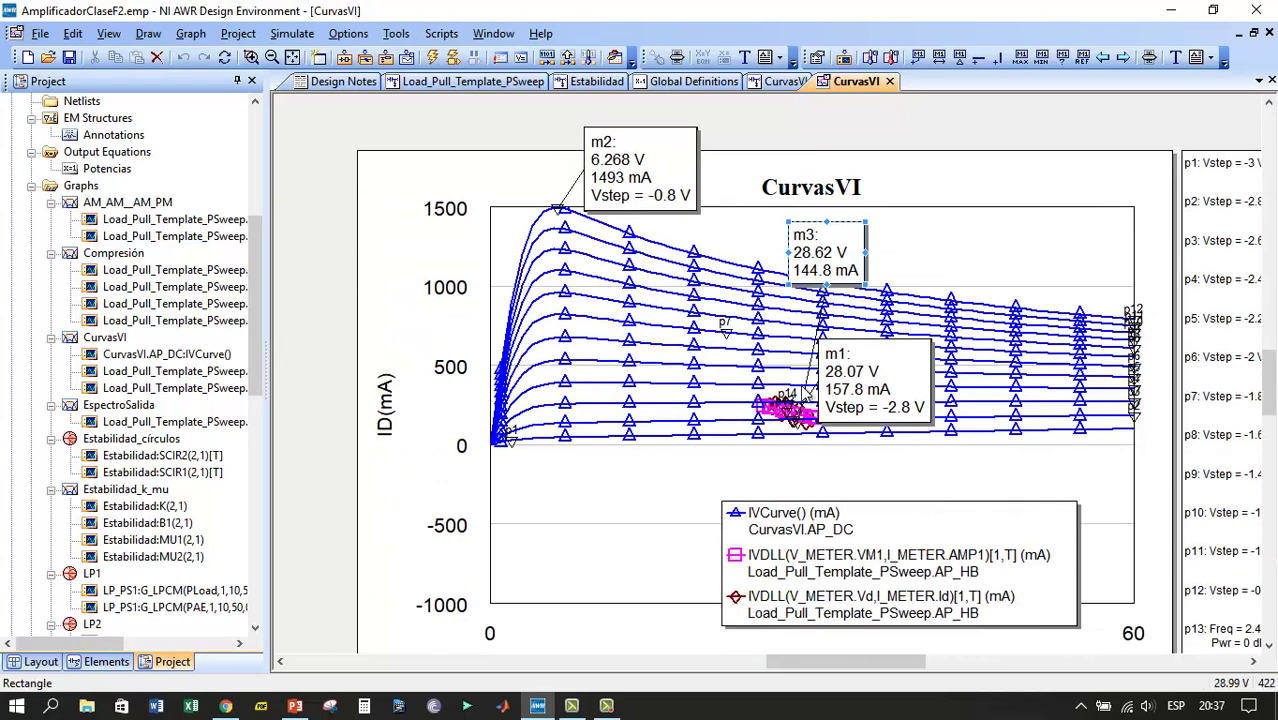
Step: Disable both IVDLL measurements of Load_Pull_Template_PSweep on the CurvasVI graph and shift the legend below the curves
right_click(848, 565)
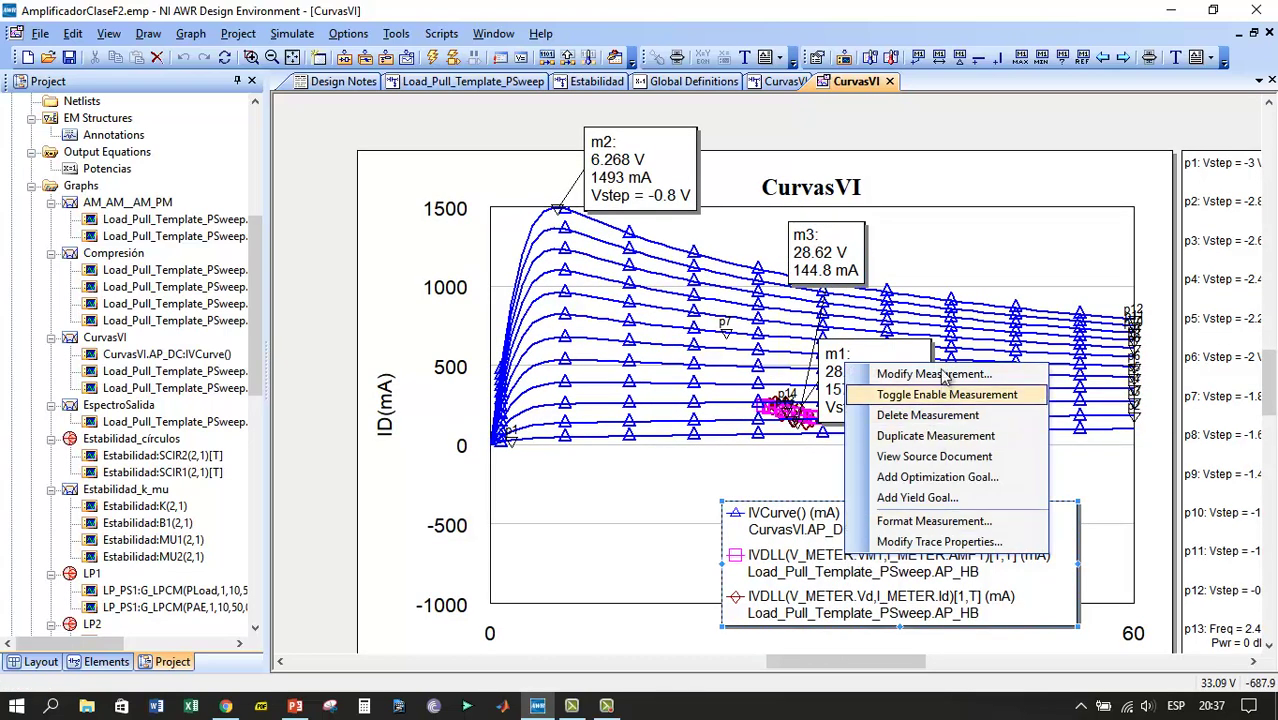
left_click(943, 396)
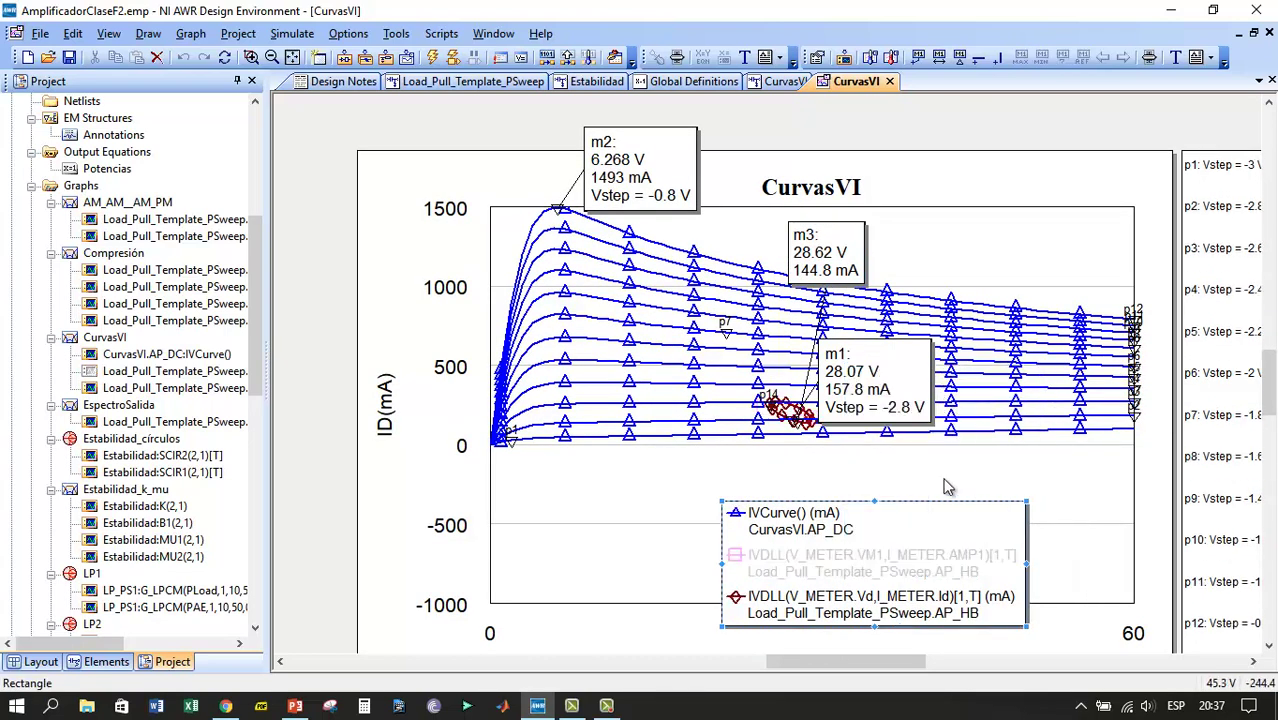
right_click(908, 608)
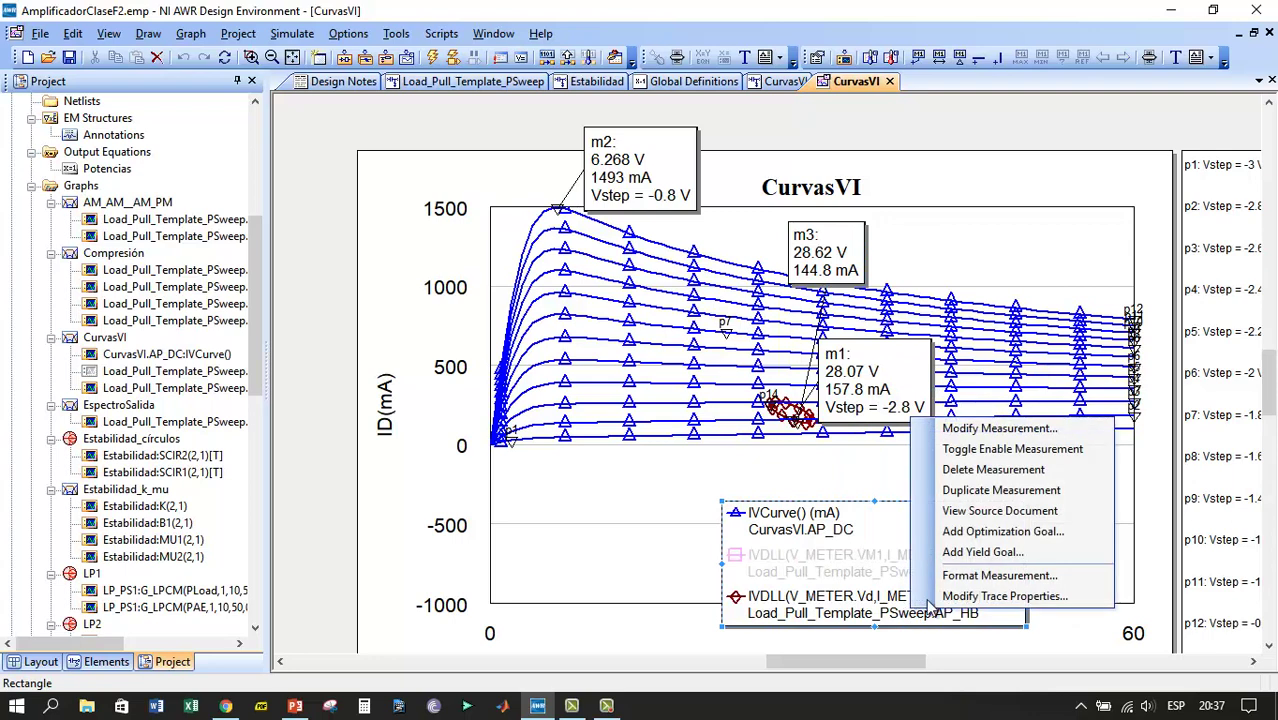
left_click(1012, 449)
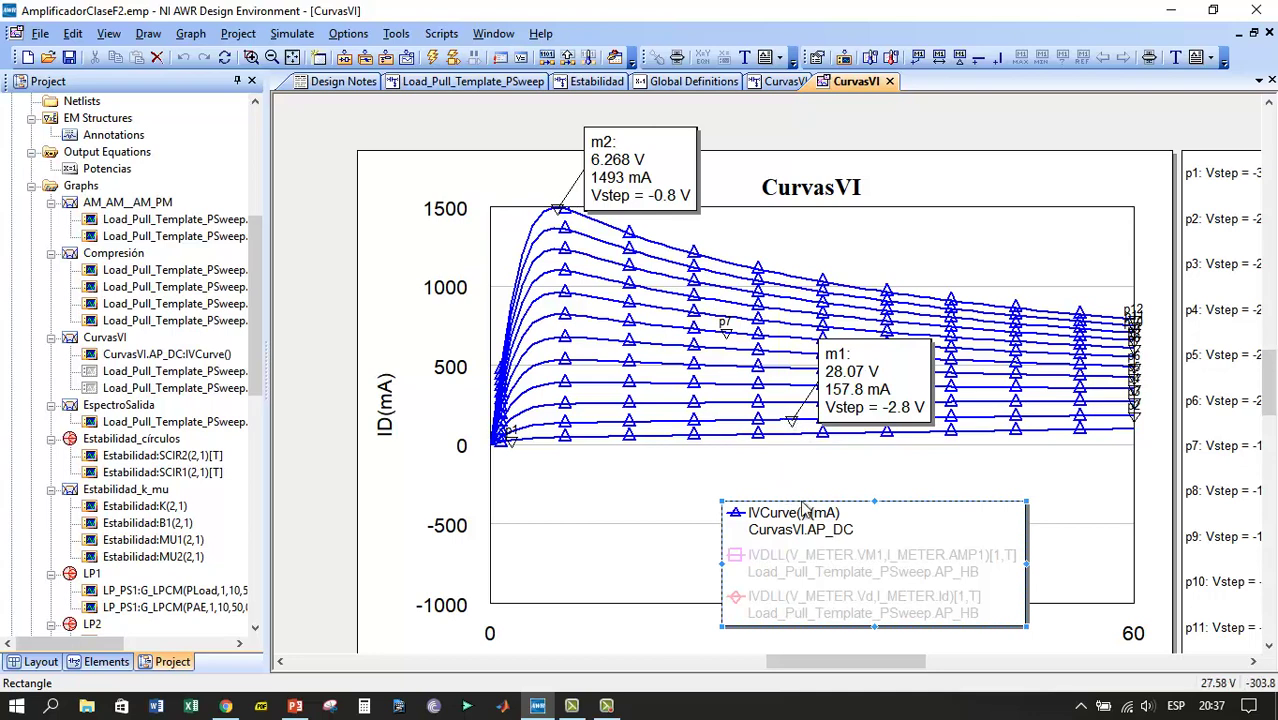
left_click_drag(853, 519, 753, 540)
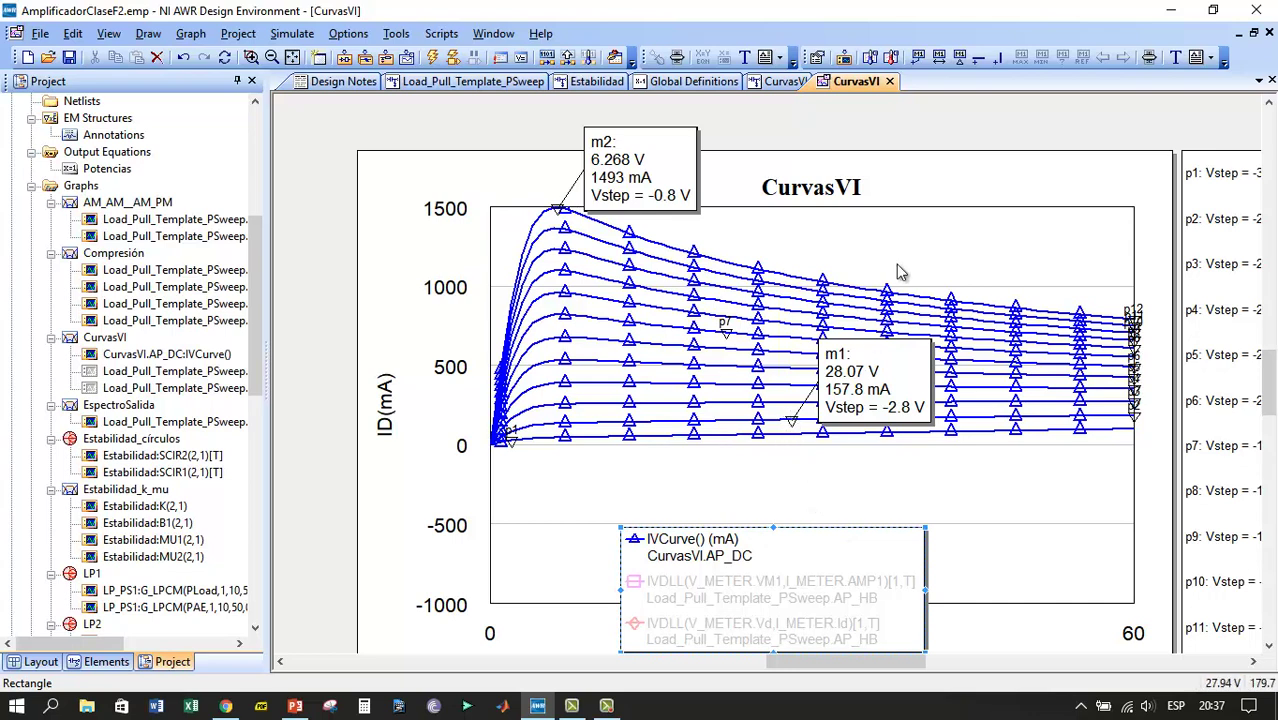
left_click(889, 166)
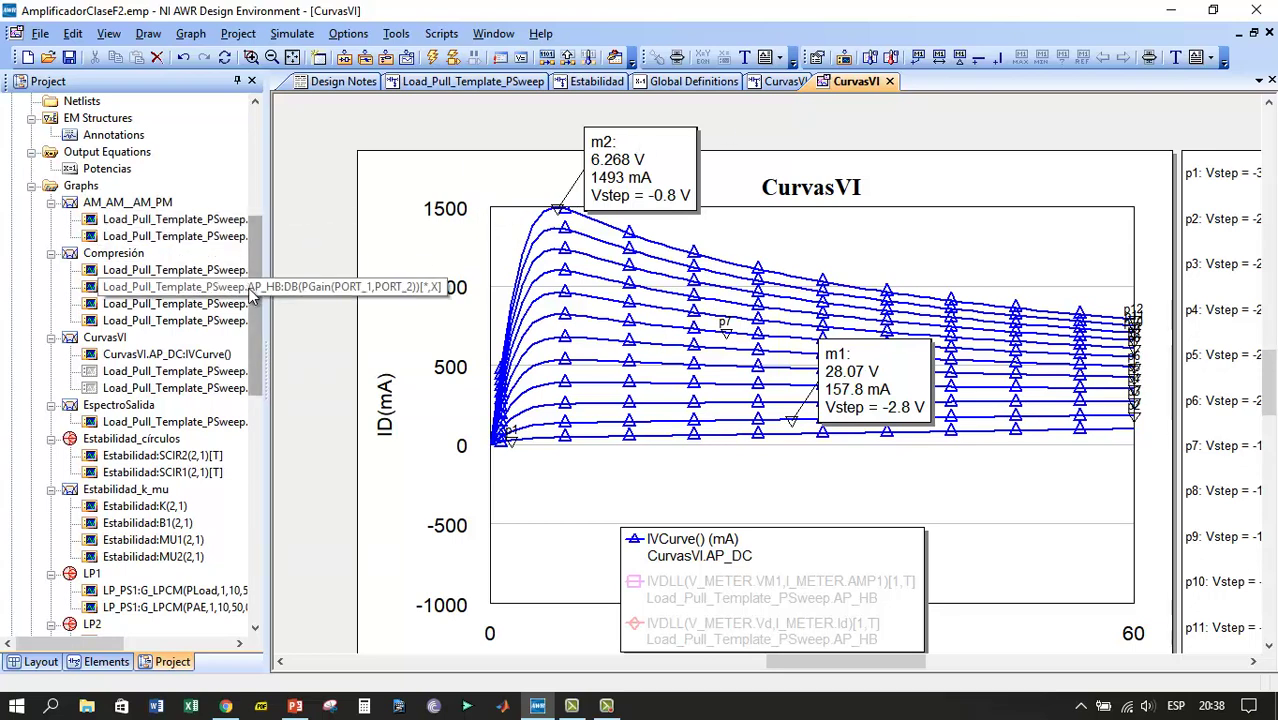
Step: Set Tbase of transistor Q1 to 125 in the CurvasVI schematic
scroll(240, 270, "up", 5)
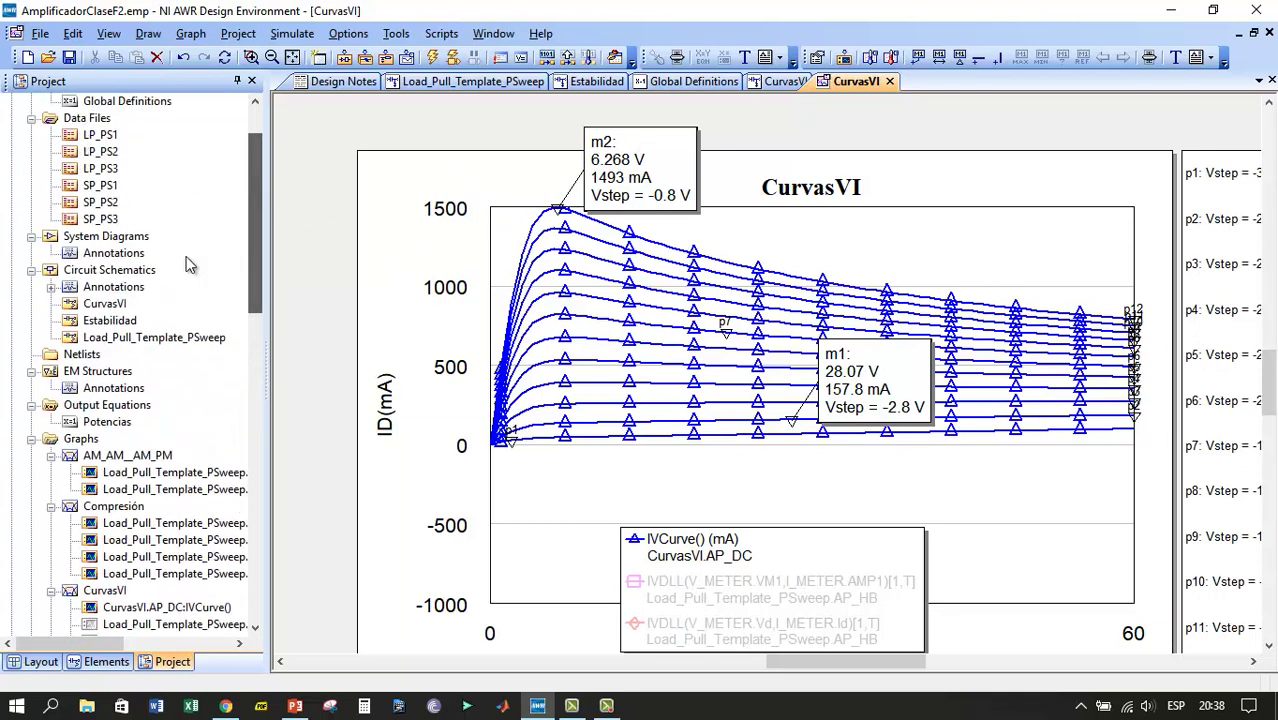
double_click(118, 303)
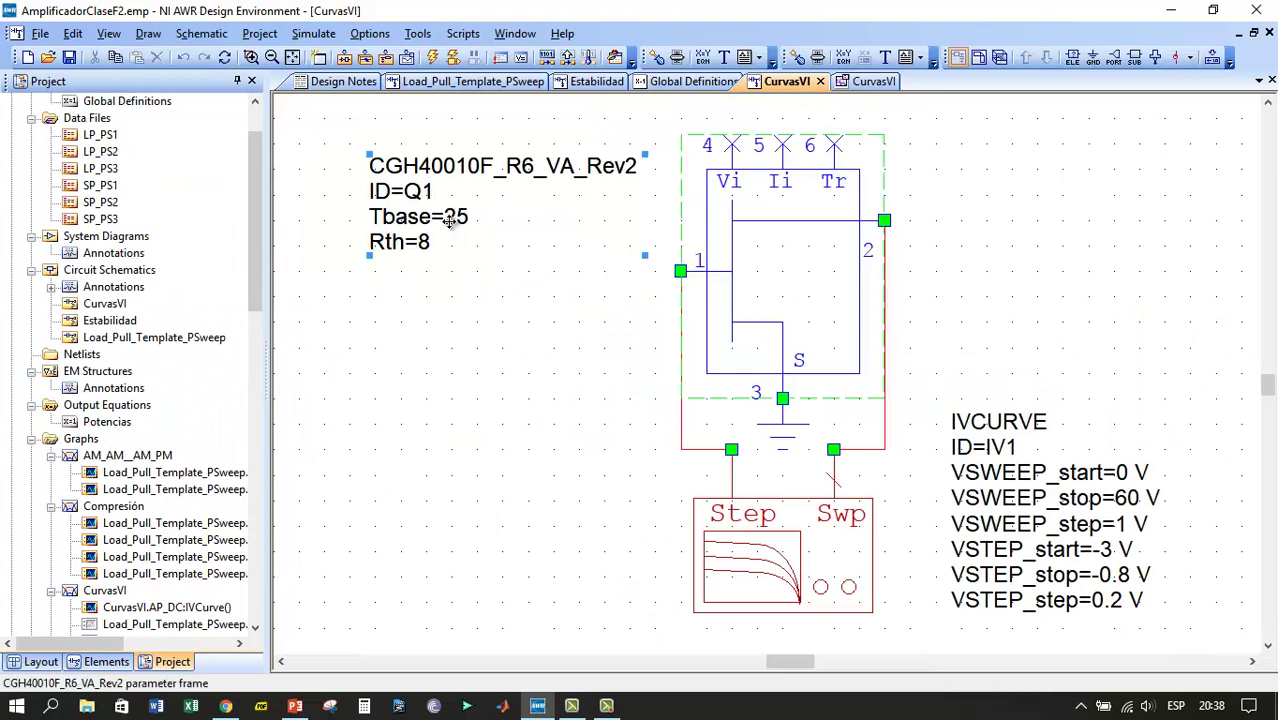
double_click(456, 222)
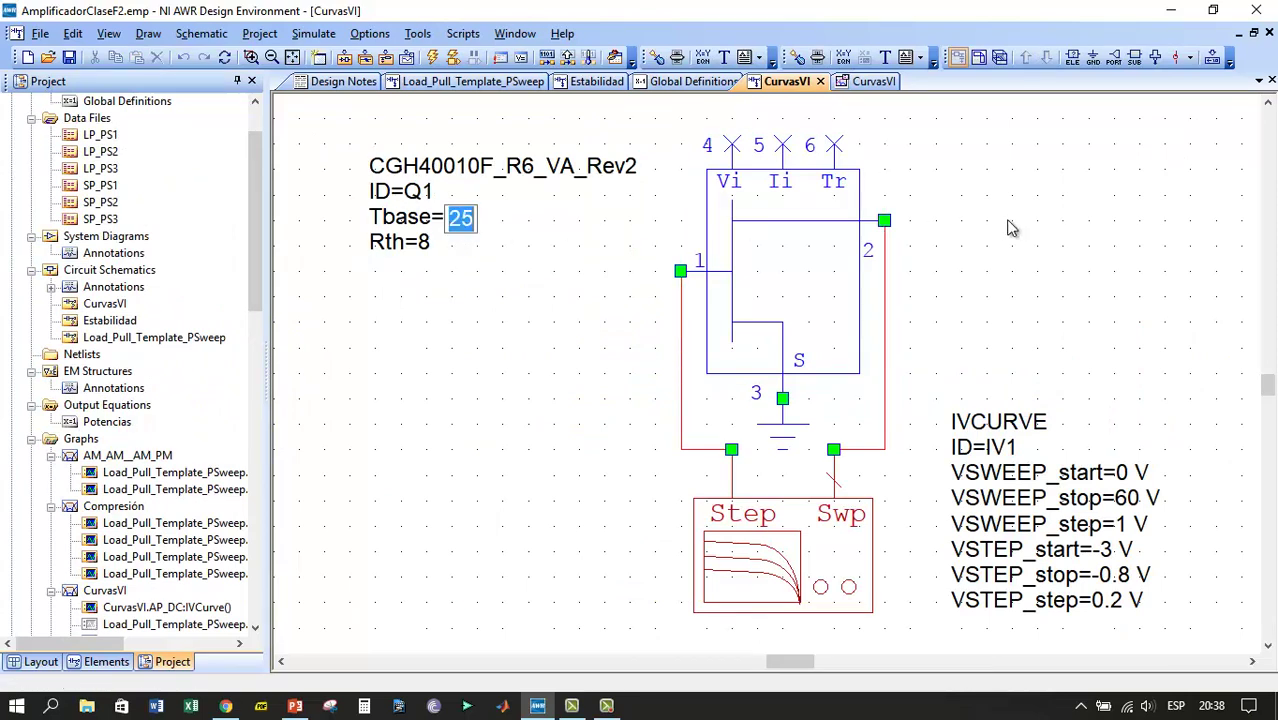
key("Home")
type("1")
left_click(574, 320)
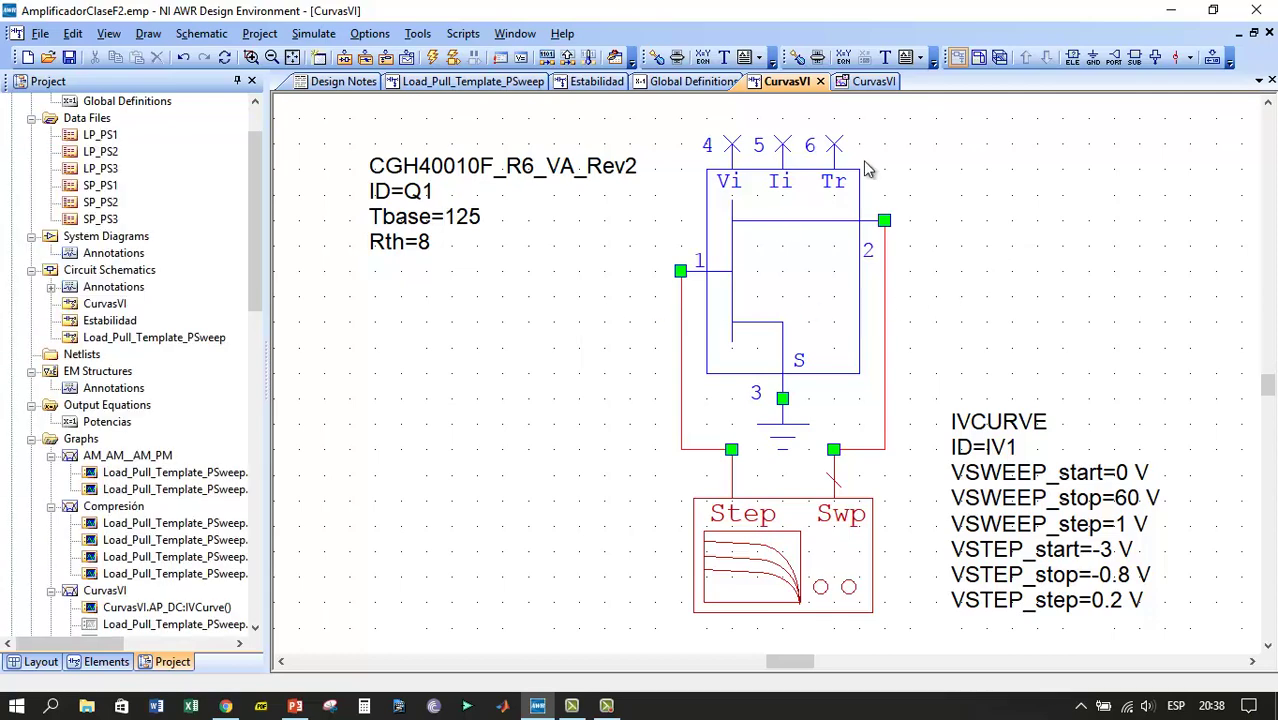
Step: Simulate again with the CurvasVI graph displayed to update the IV curves, and close the status report
left_click(861, 82)
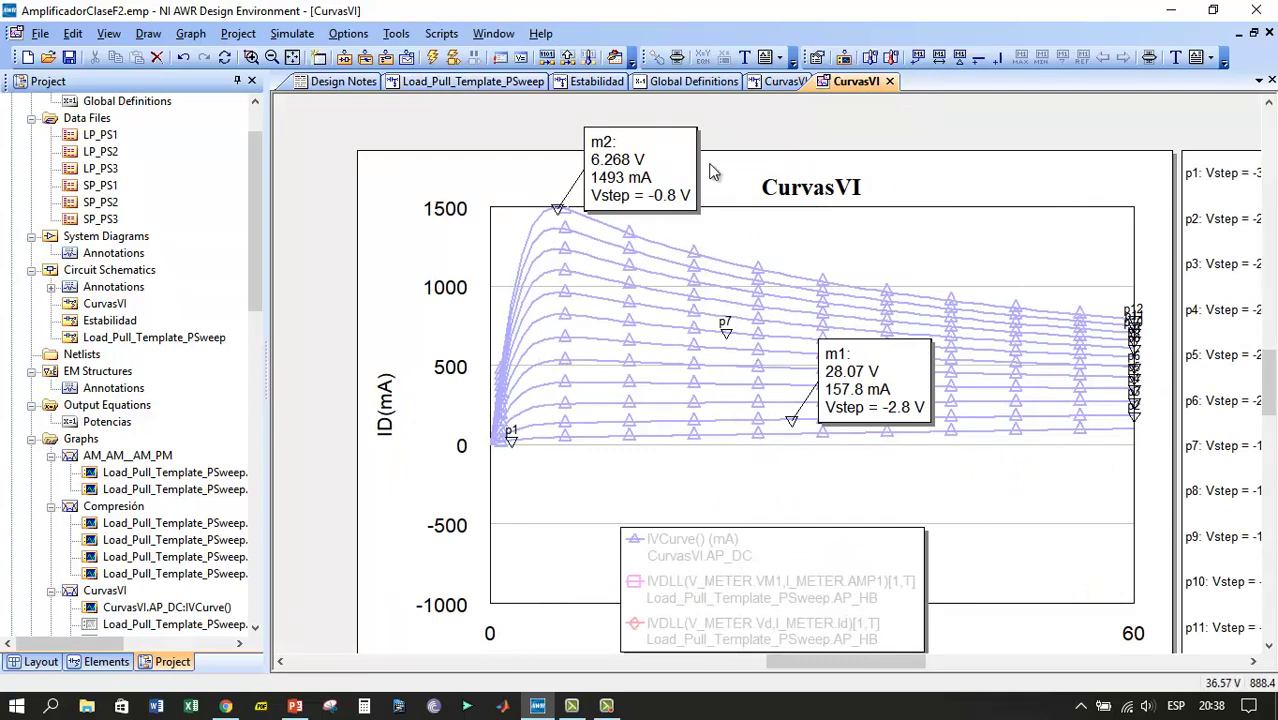
left_click(432, 58)
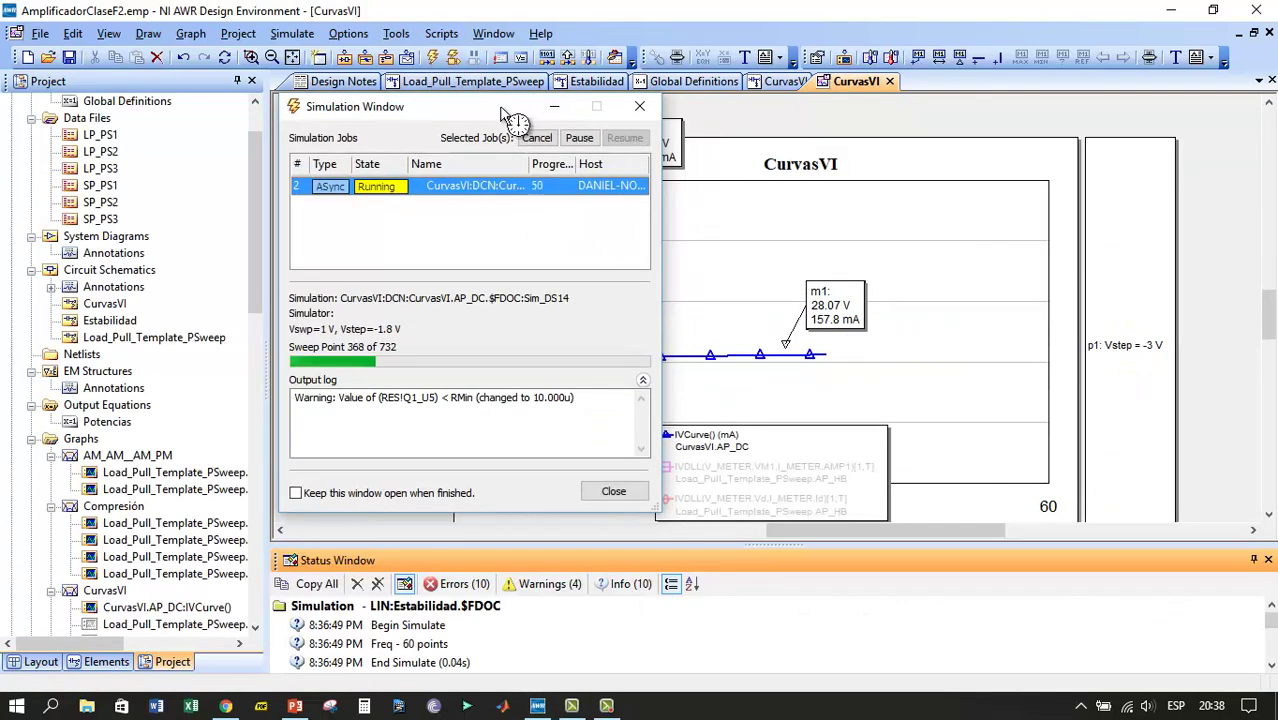
left_click_drag(508, 115, 299, 113)
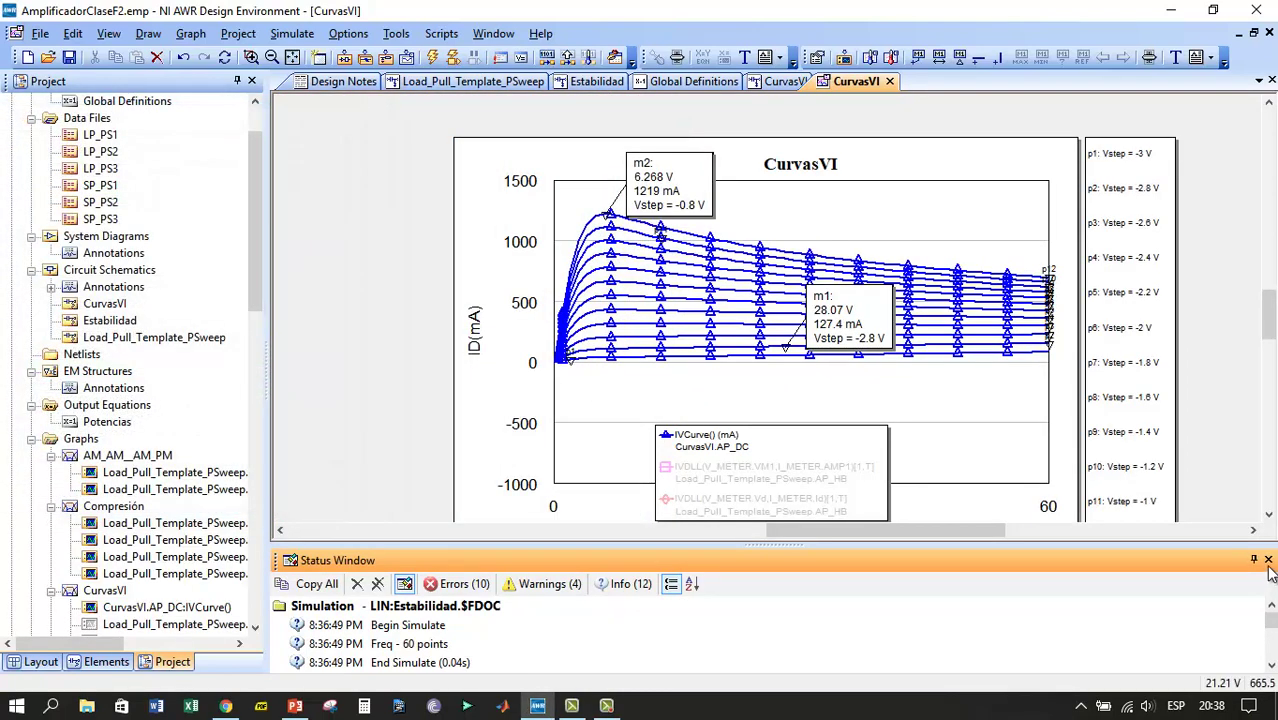
left_click(1268, 560)
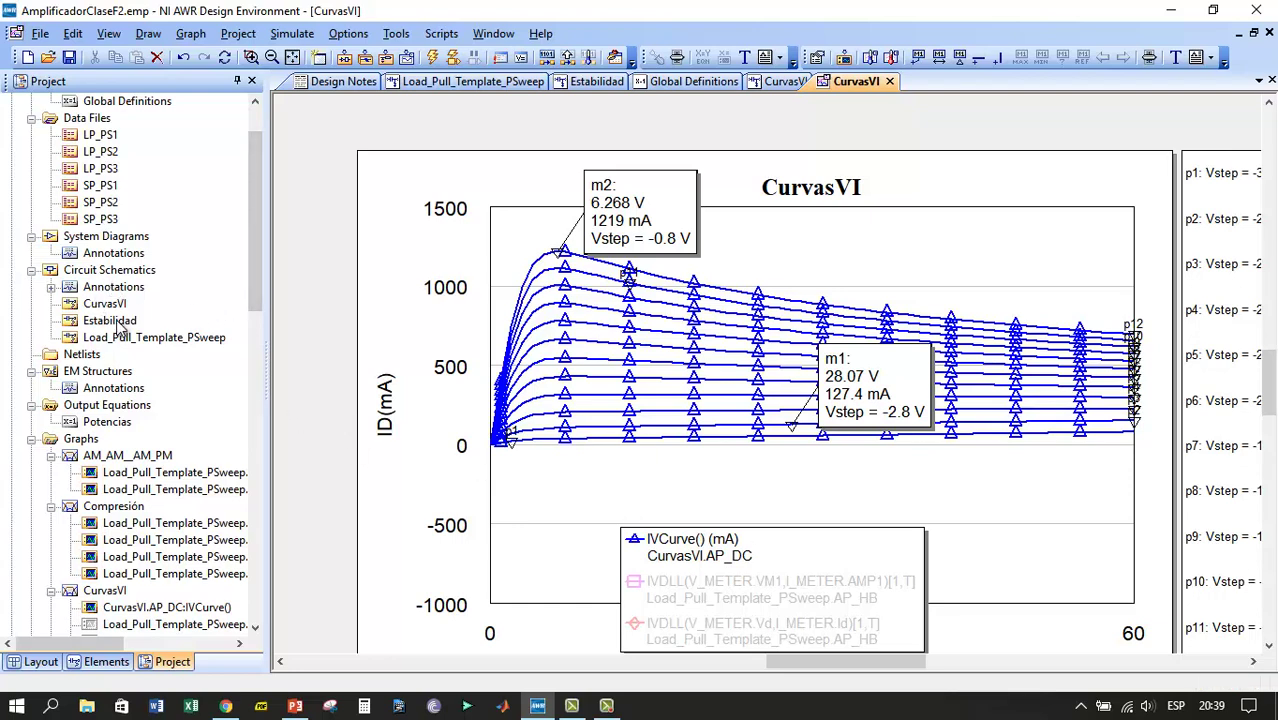
Step: Open the Estabilidad schematic and examine its bias and RC stabilisation network
double_click(118, 322)
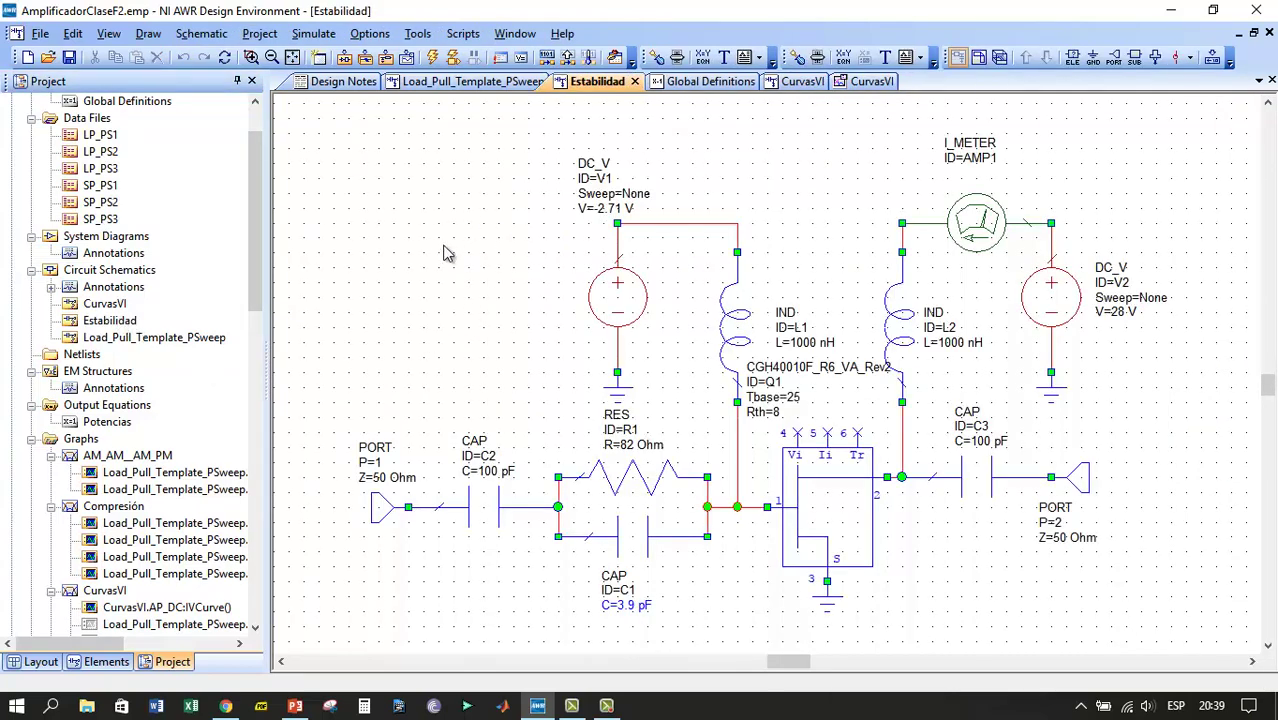
scroll(530, 292, "down", 3)
scroll(530, 292, "up", 1)
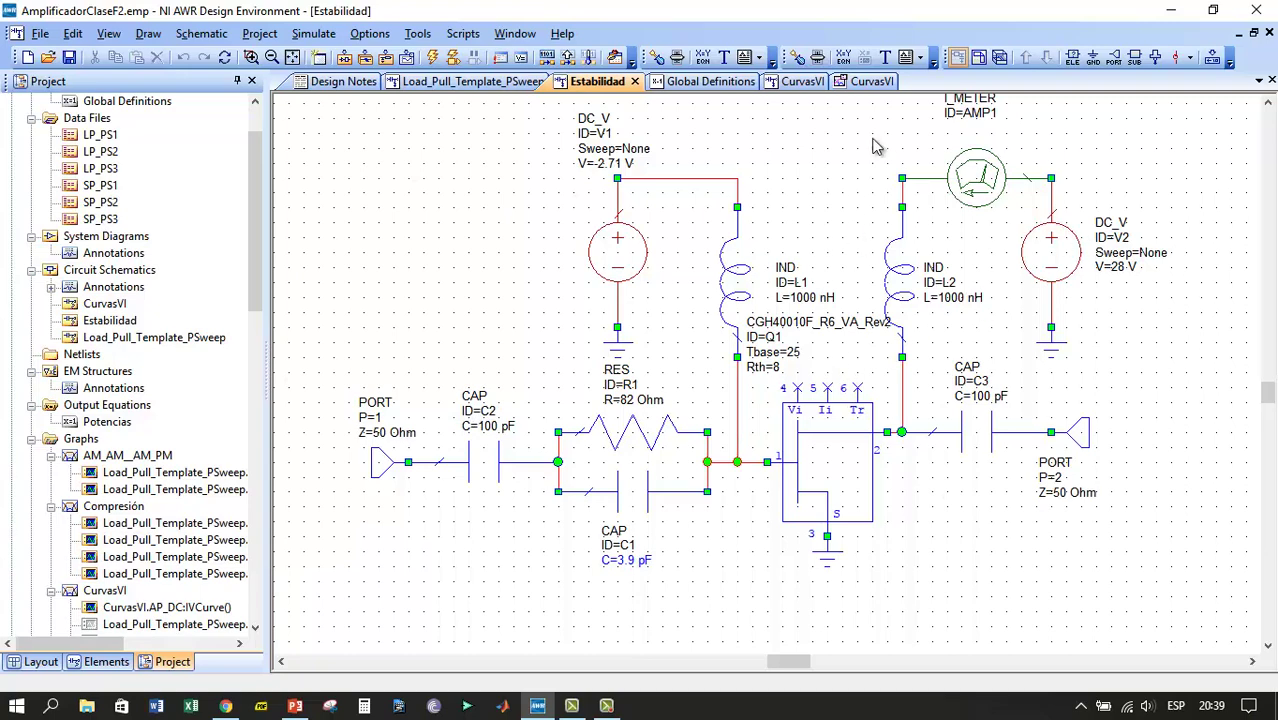
Step: Set up a DCIA DC current annotation with Estabilidad as top level schematic, and consult the measurement's help page
scroll(1008, 310, "up", 1)
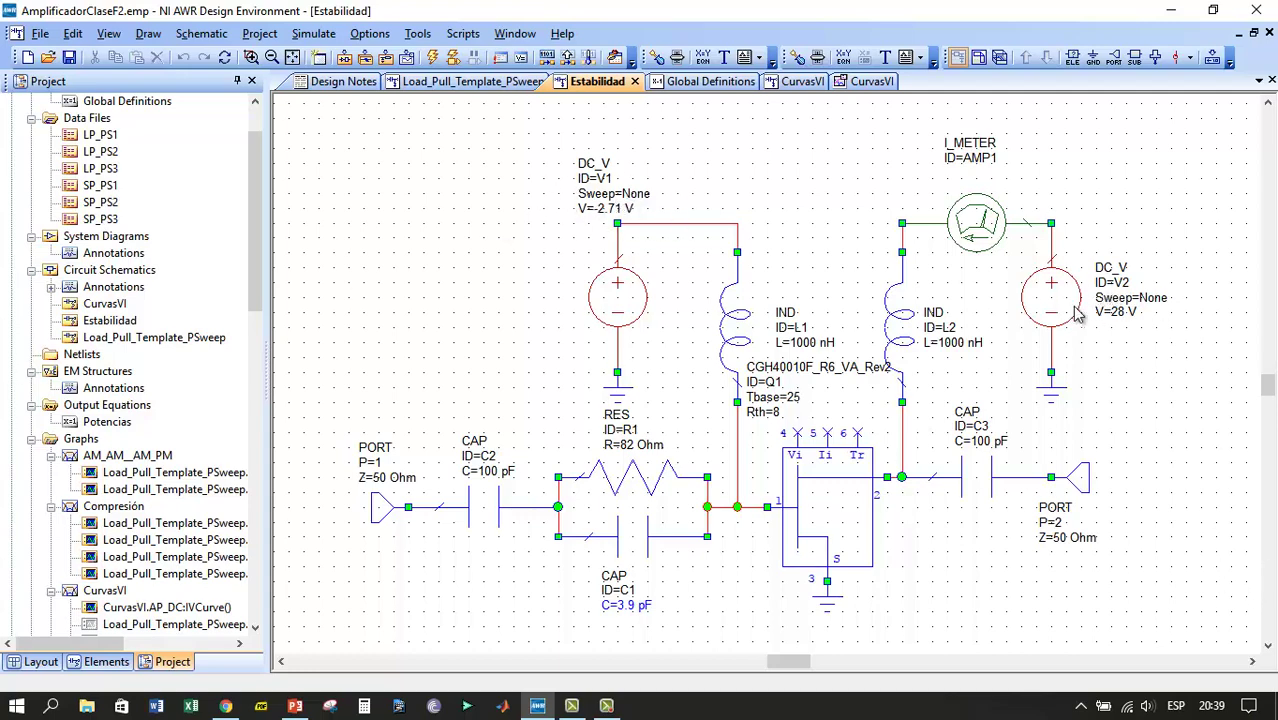
right_click(107, 291)
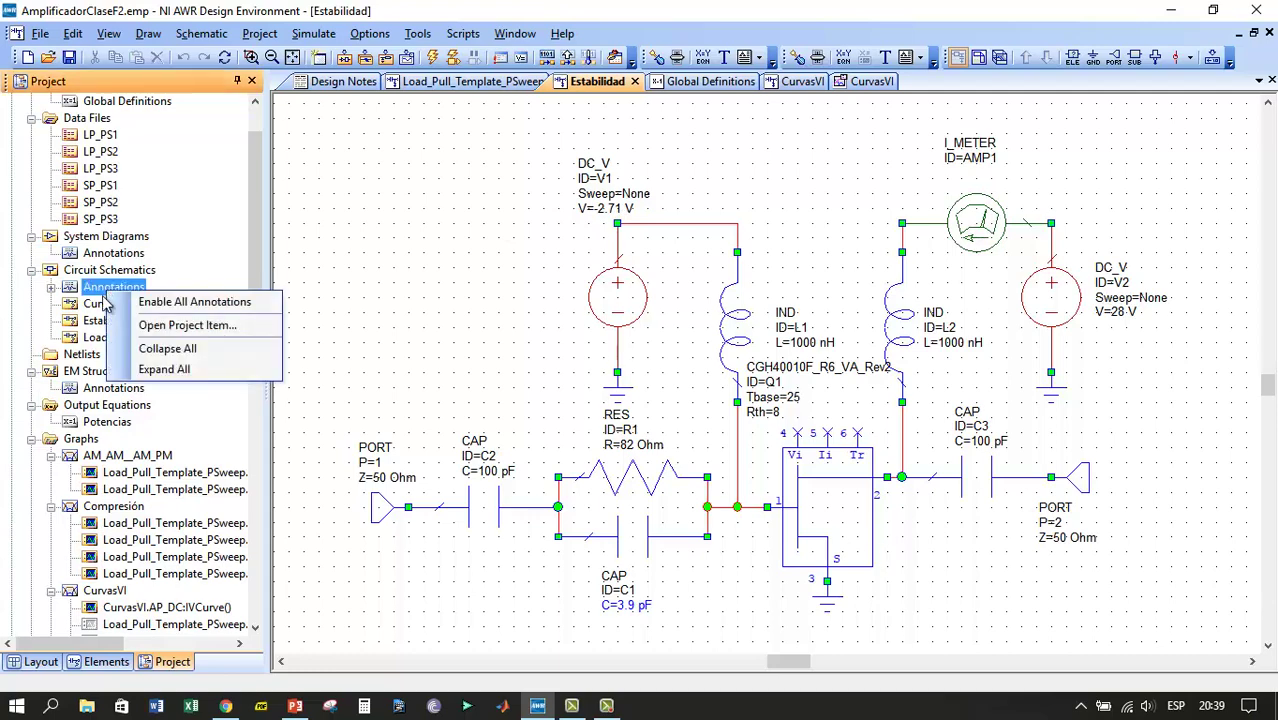
left_click(51, 288)
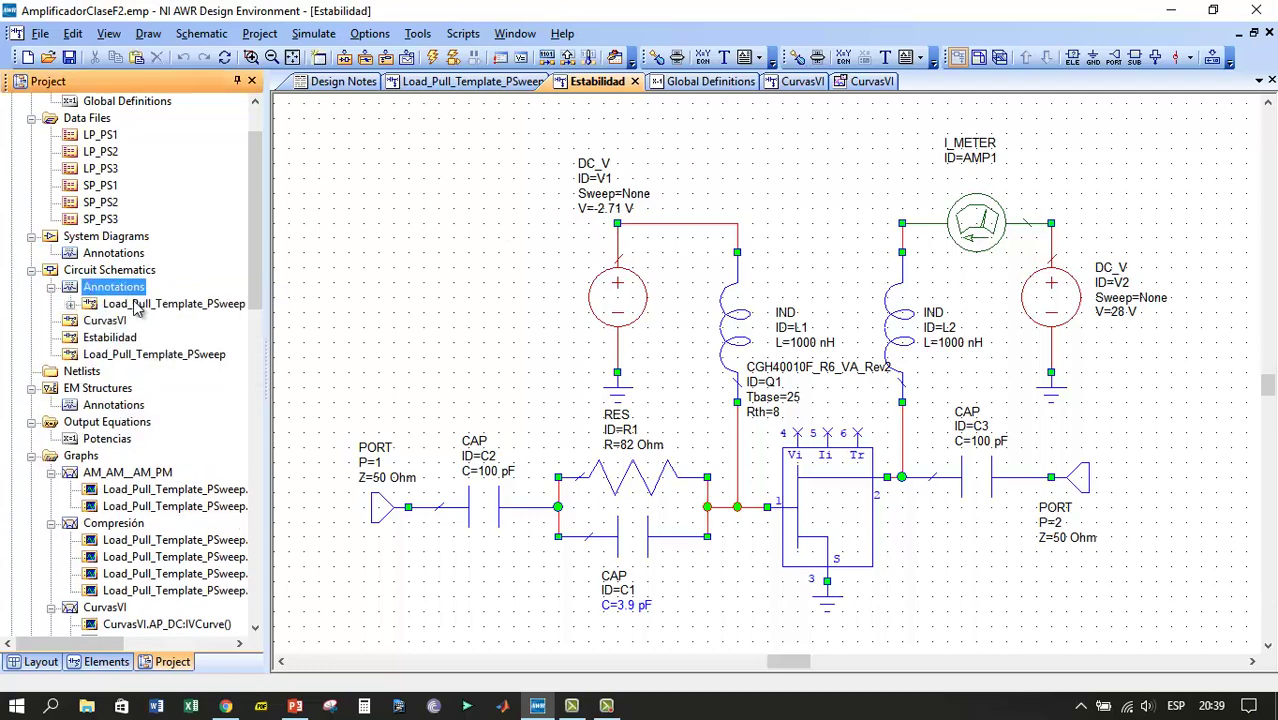
right_click(139, 311)
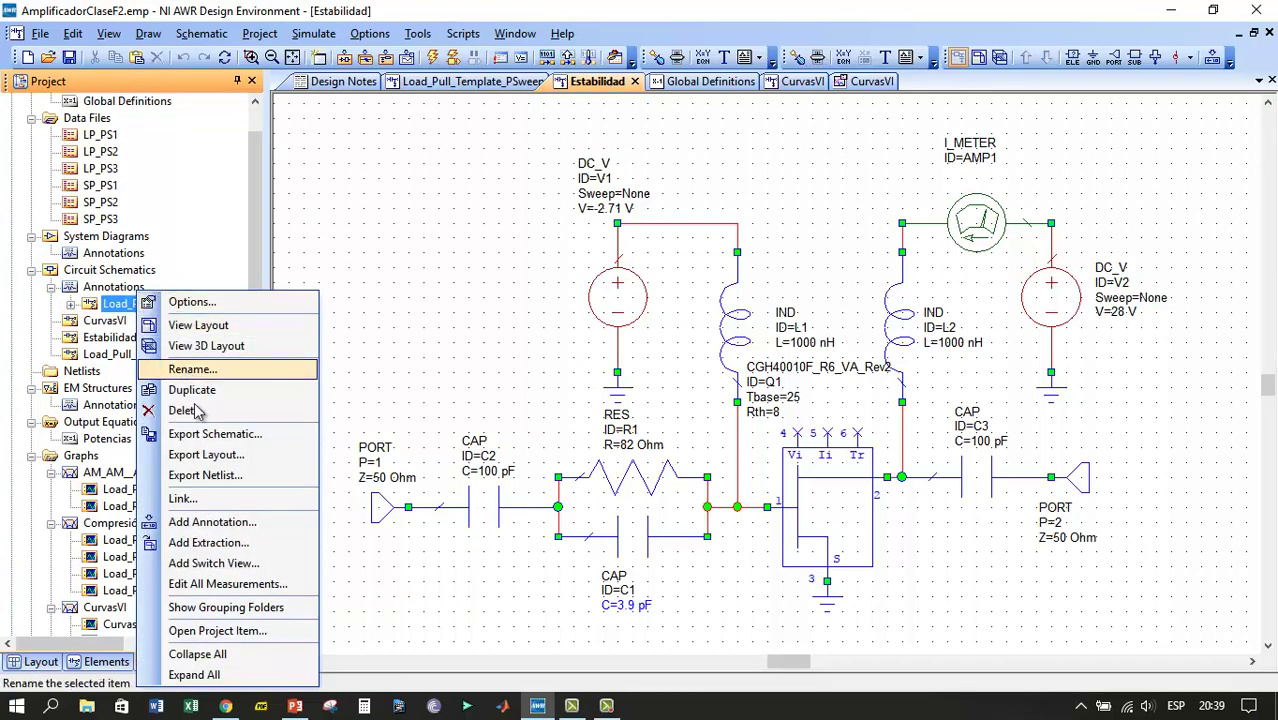
left_click(220, 522)
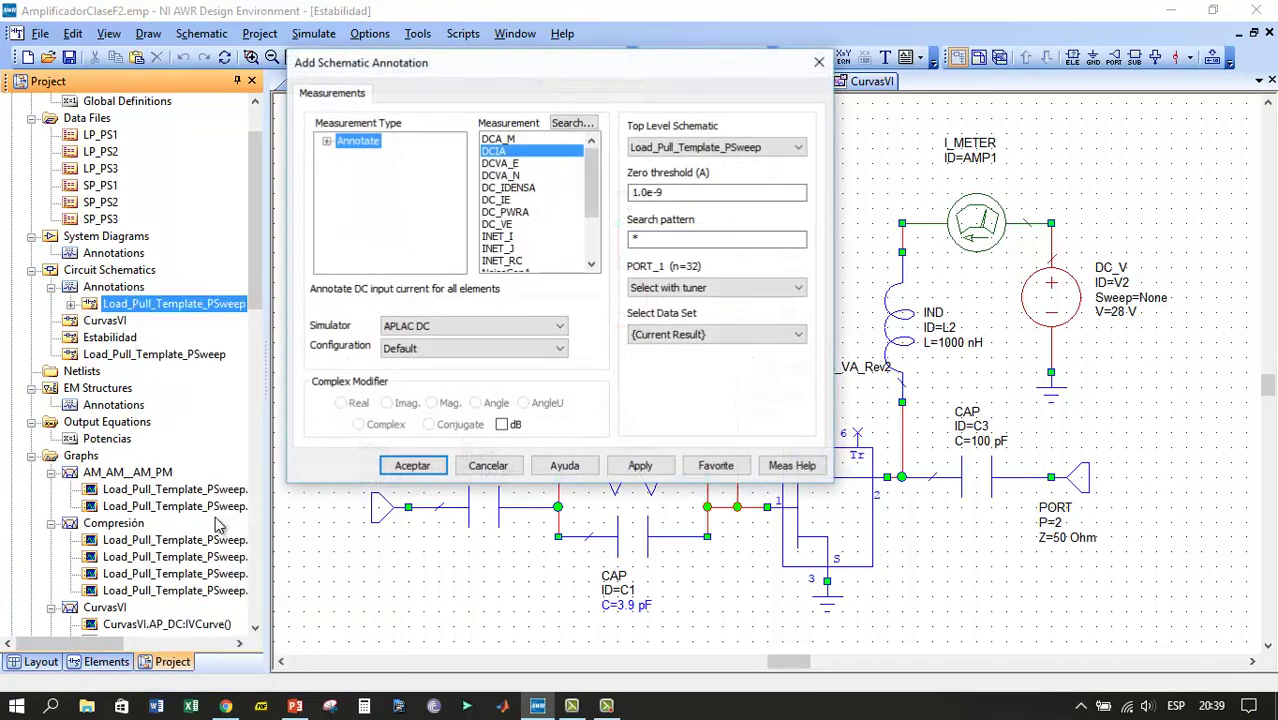
left_click(798, 148)
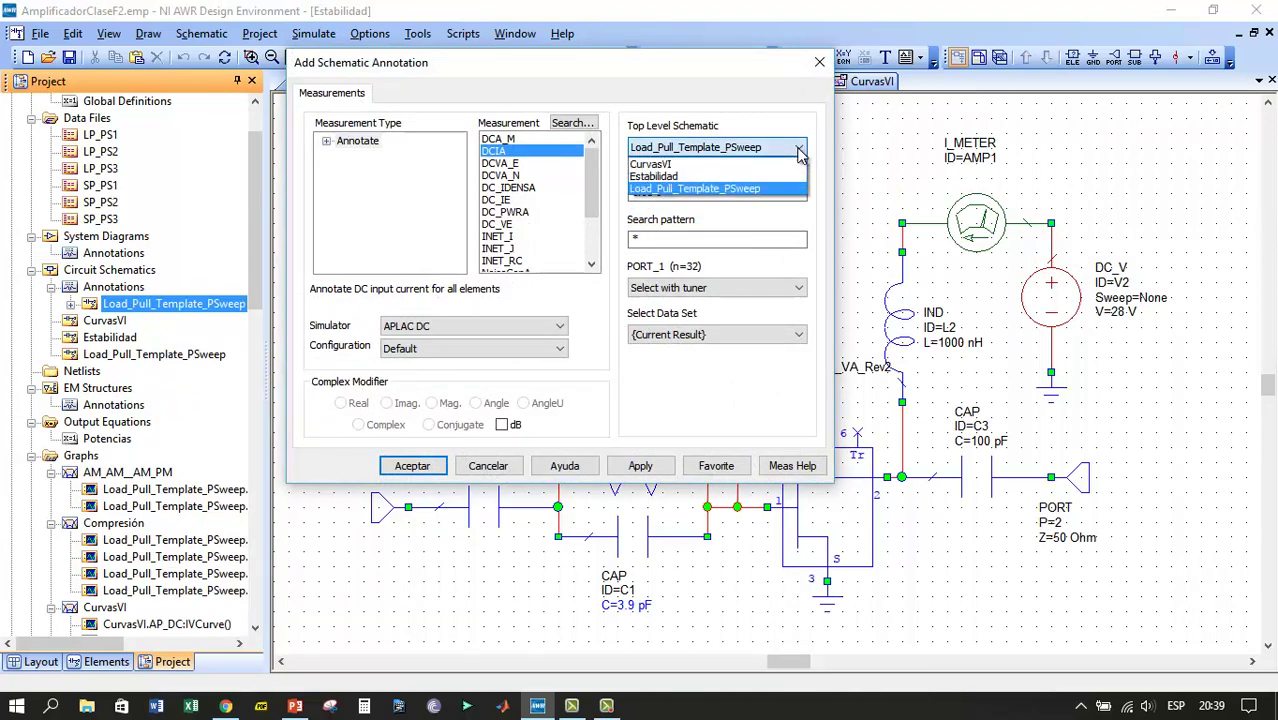
left_click(765, 177)
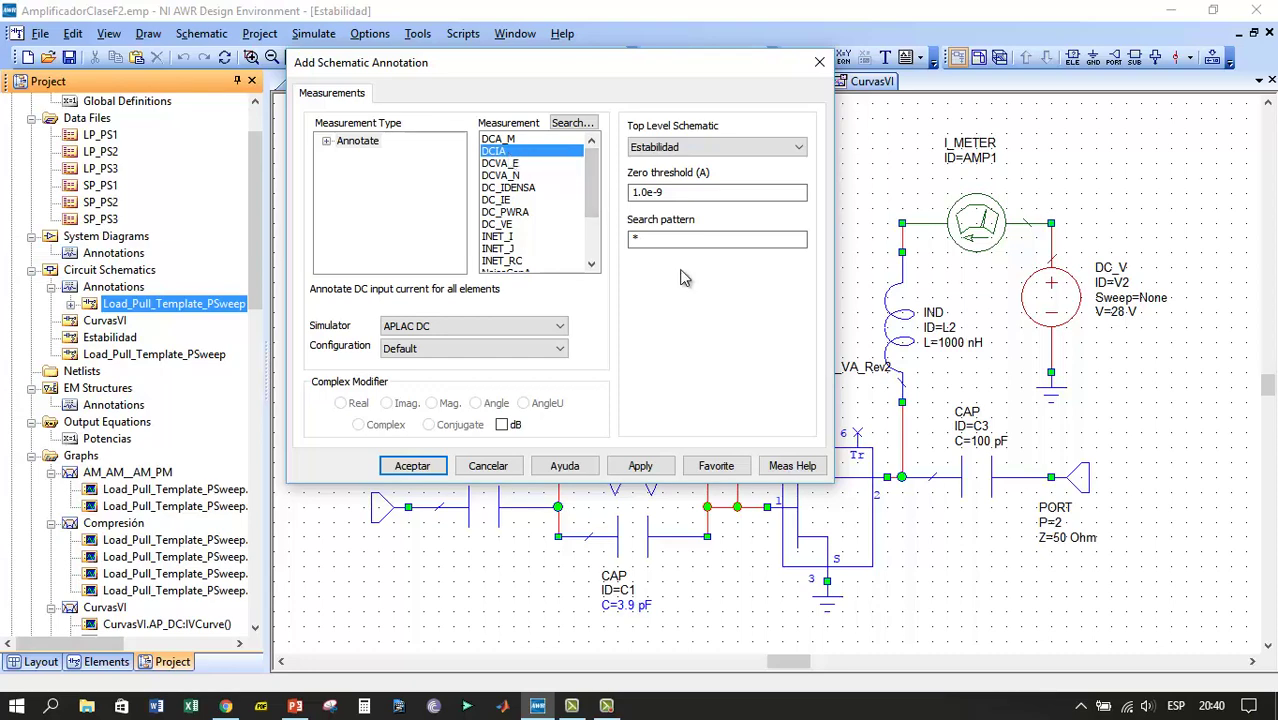
left_click(798, 466)
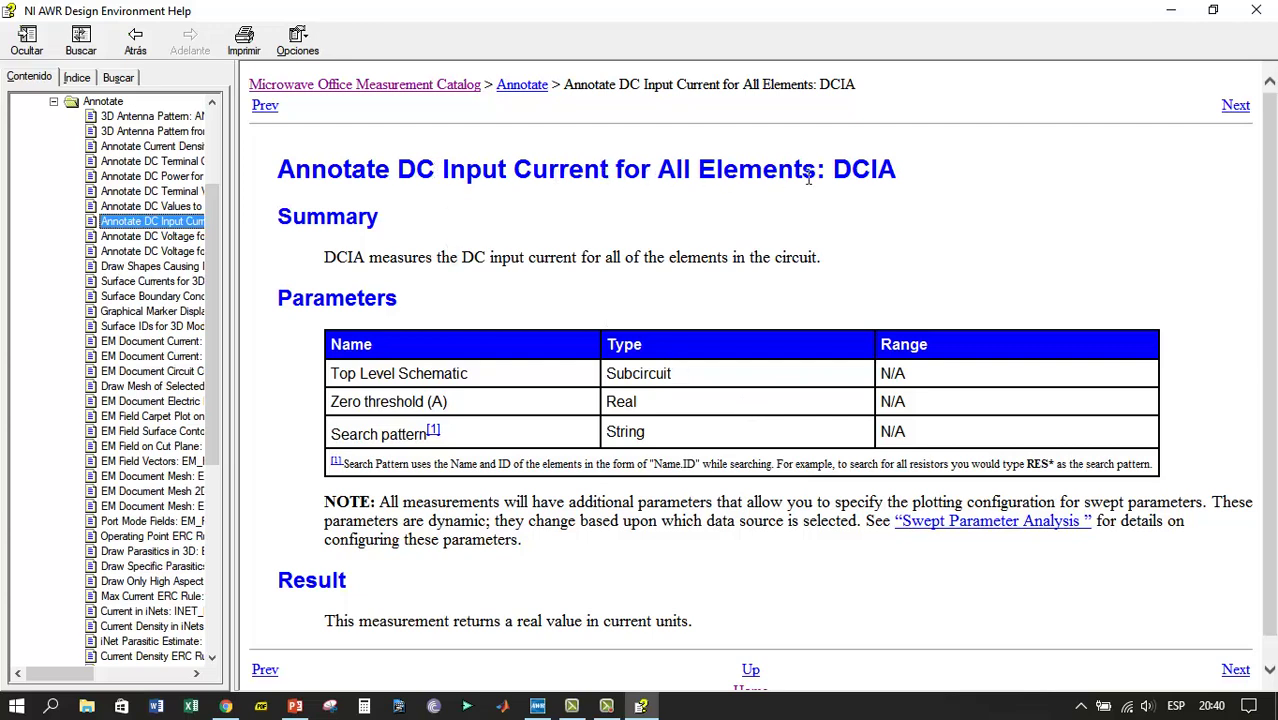
left_click(1258, 10)
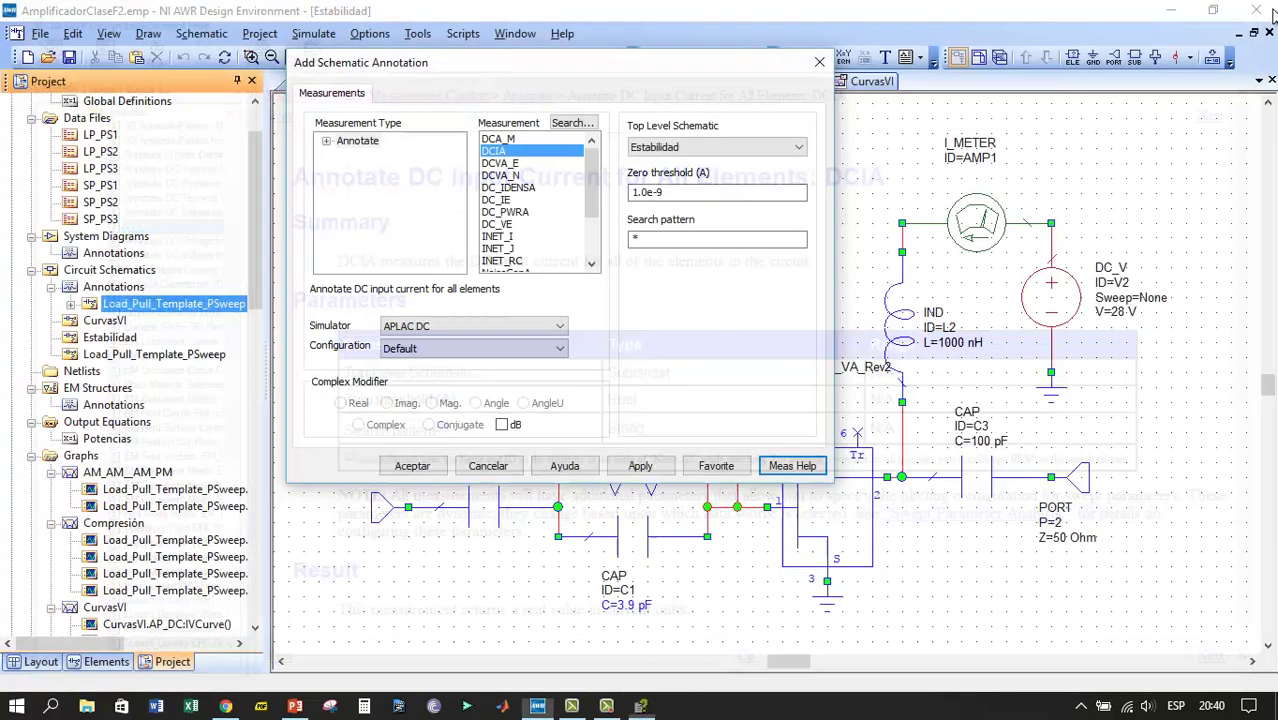
Step: Accept the DCIA annotation, simulate to show the DC currents on the Estabilidad schematic, and close the status report
left_click(412, 466)
left_click(433, 57)
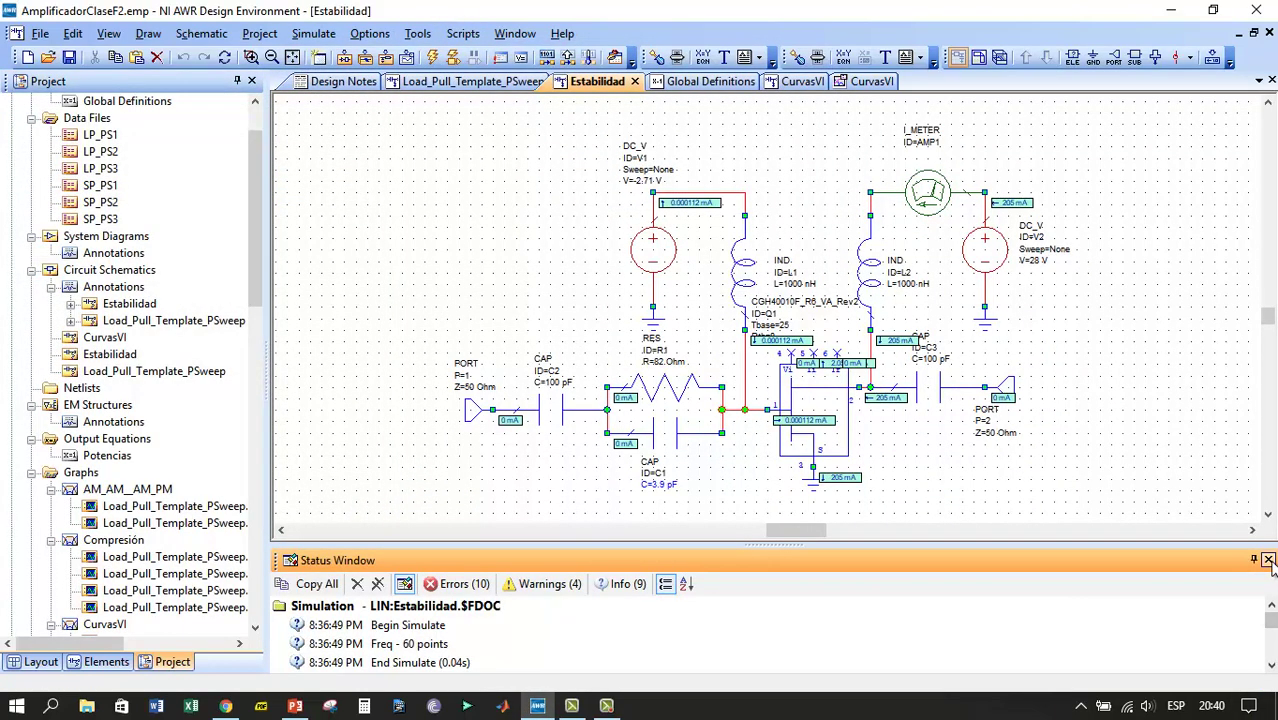
left_click(1268, 559)
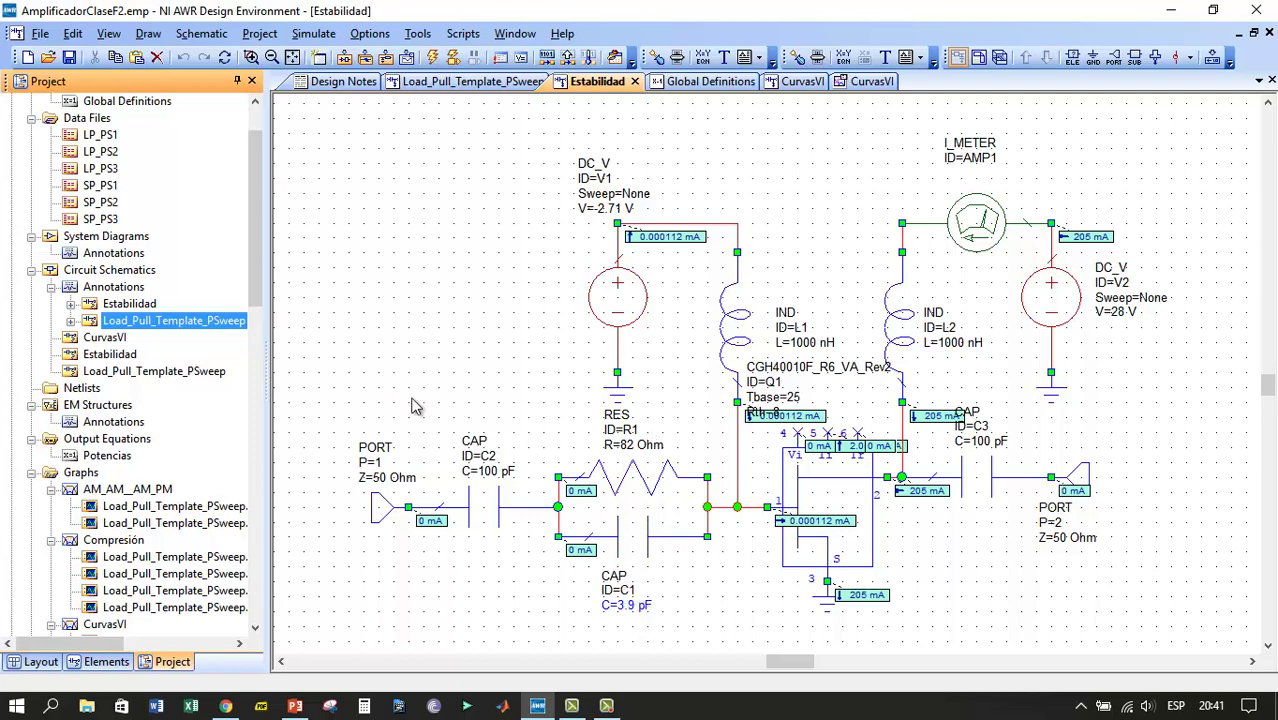
Step: Open the Estabilidad_k_mu graph and examine the K, B1, MU1 and MU2 stability curves
left_click_drag(254, 282, 255, 390)
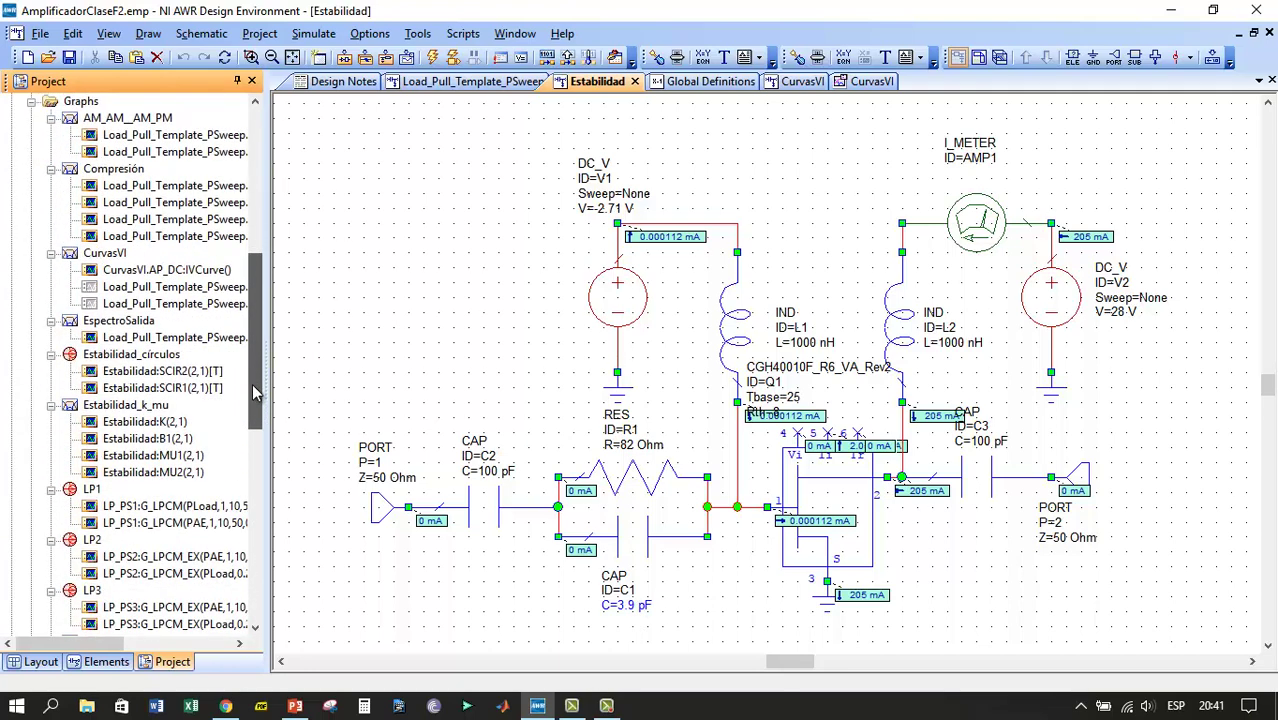
double_click(126, 406)
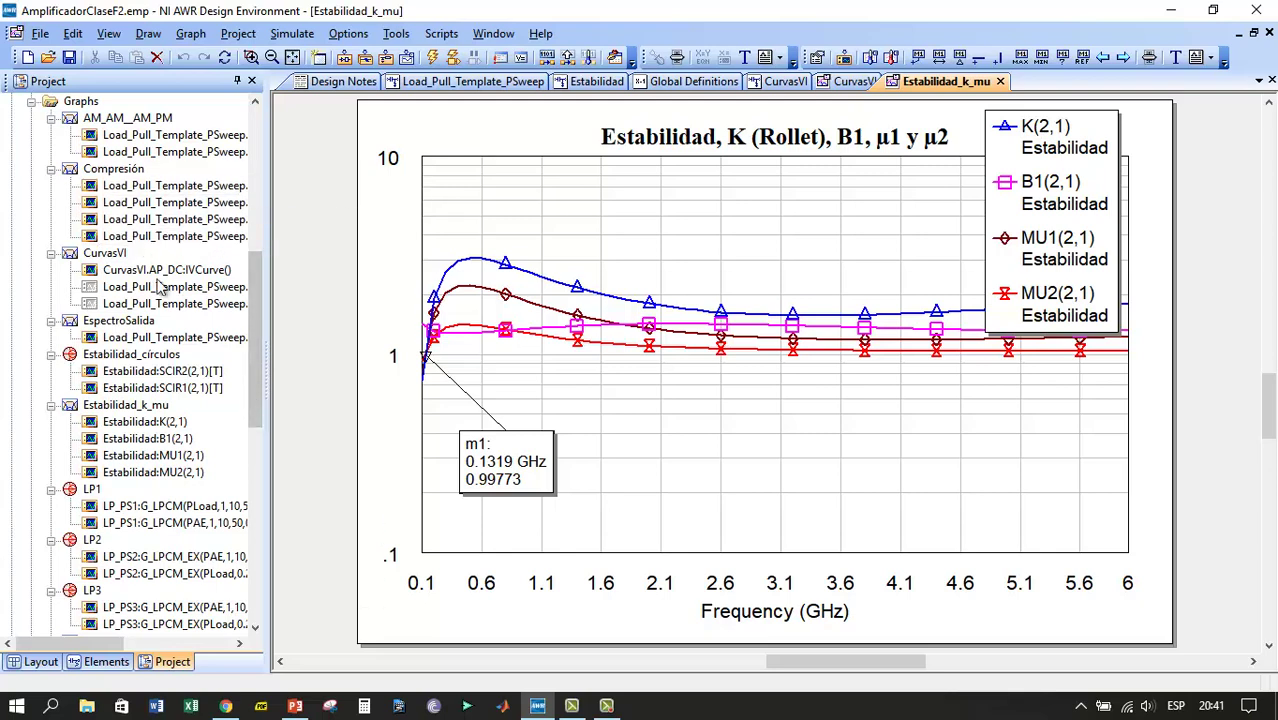
Step: Return to the Estabilidad schematic and use the Tune tool on the capacitance of C1
scroll(258, 330, "up", 9)
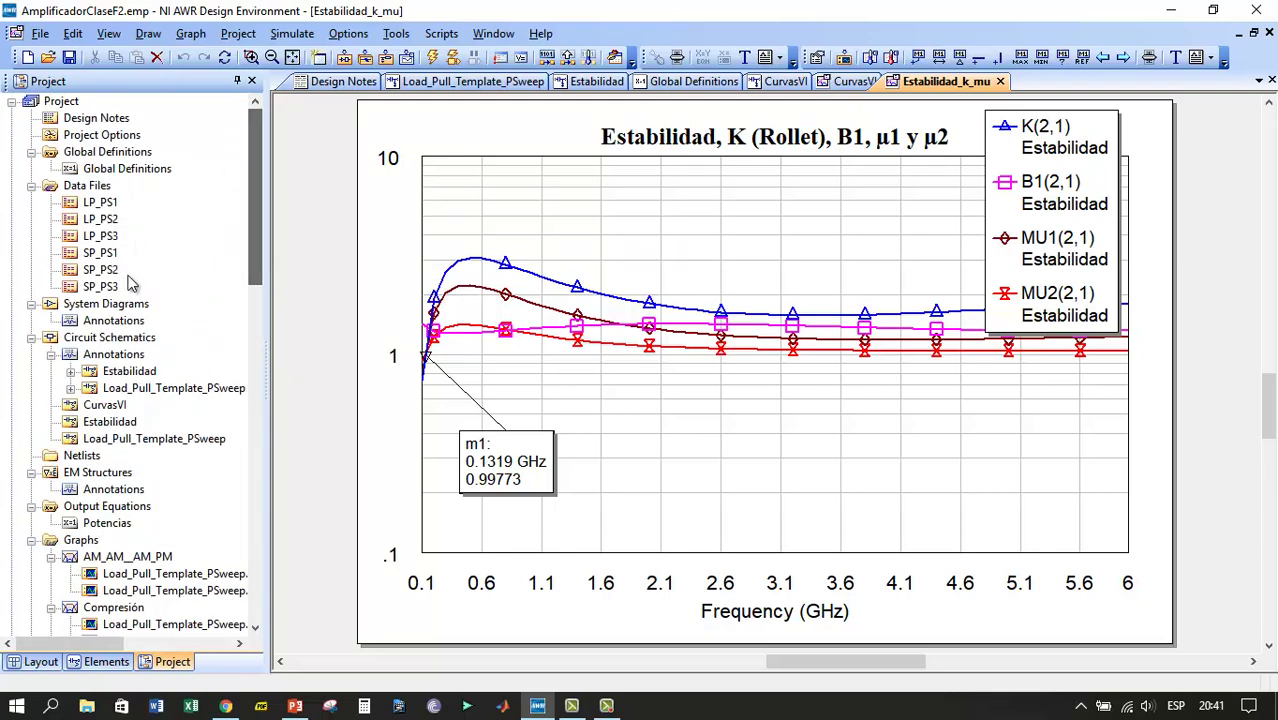
double_click(108, 423)
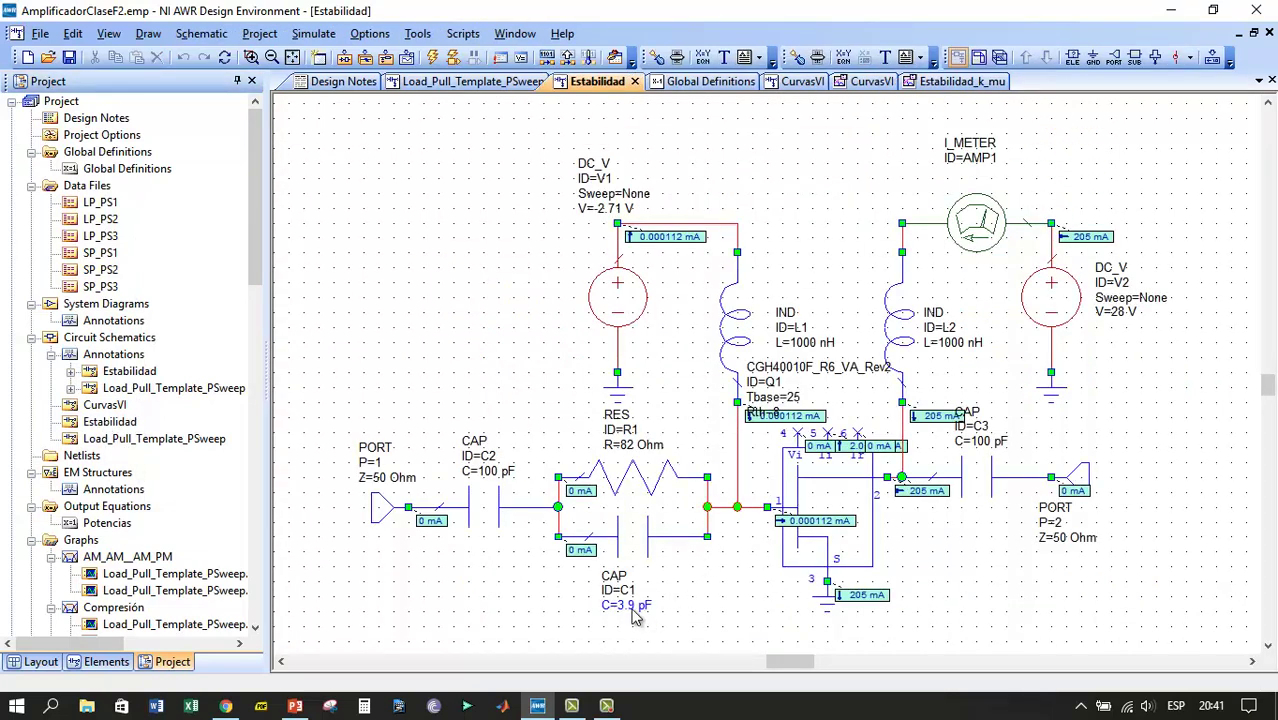
left_click(797, 57)
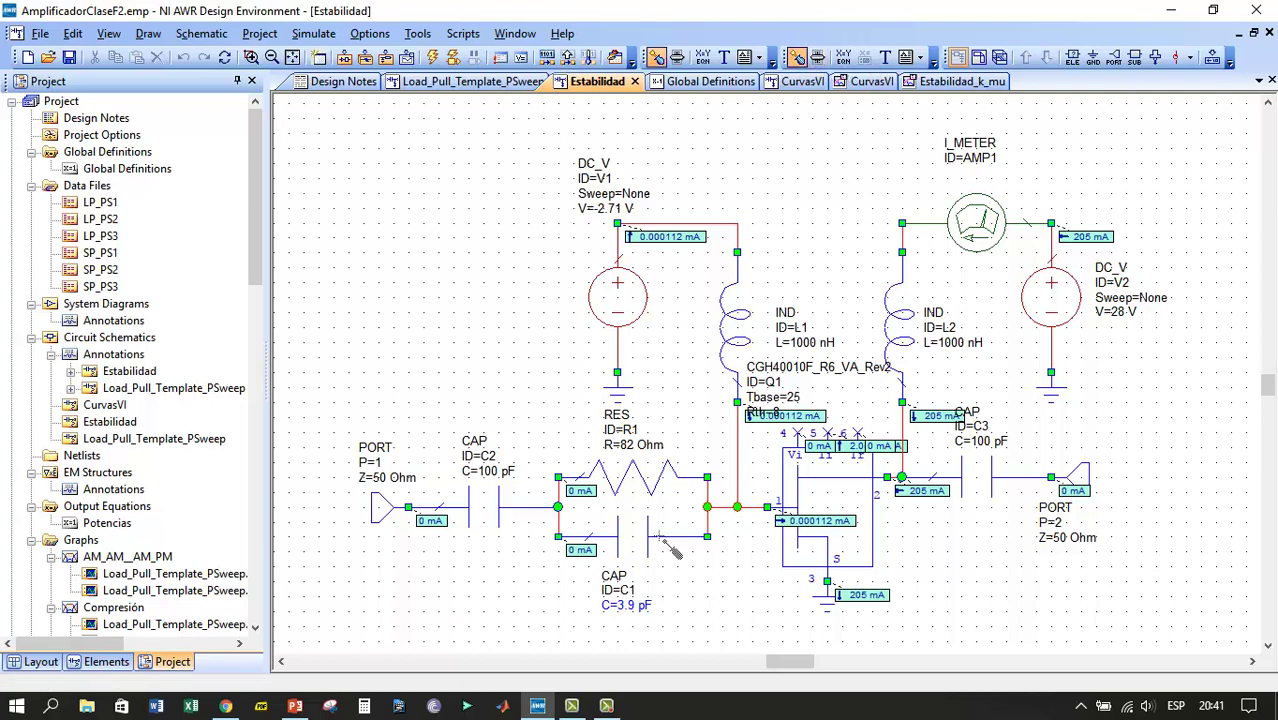
left_click(660, 607)
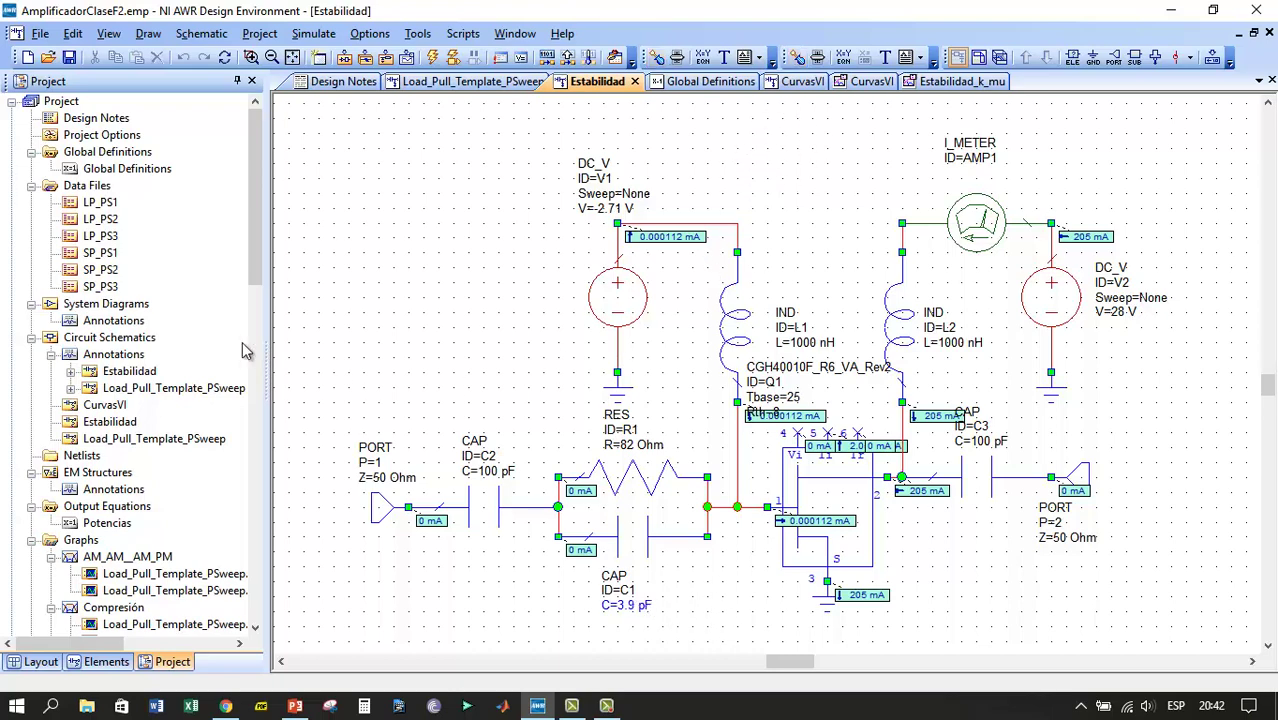
Step: Display the Estabilidad_k_mu graph with the Variable Tuner open, and place the tuner clear of the stability curves
left_click_drag(257, 270, 265, 378)
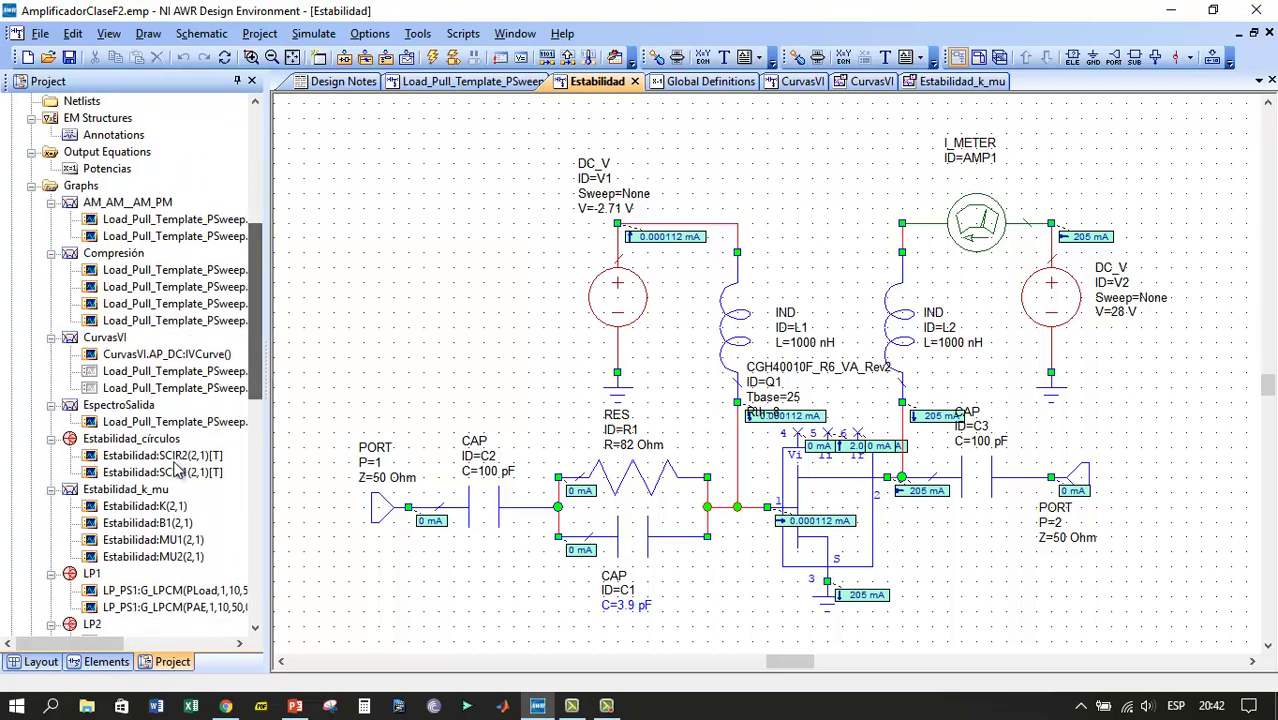
double_click(128, 489)
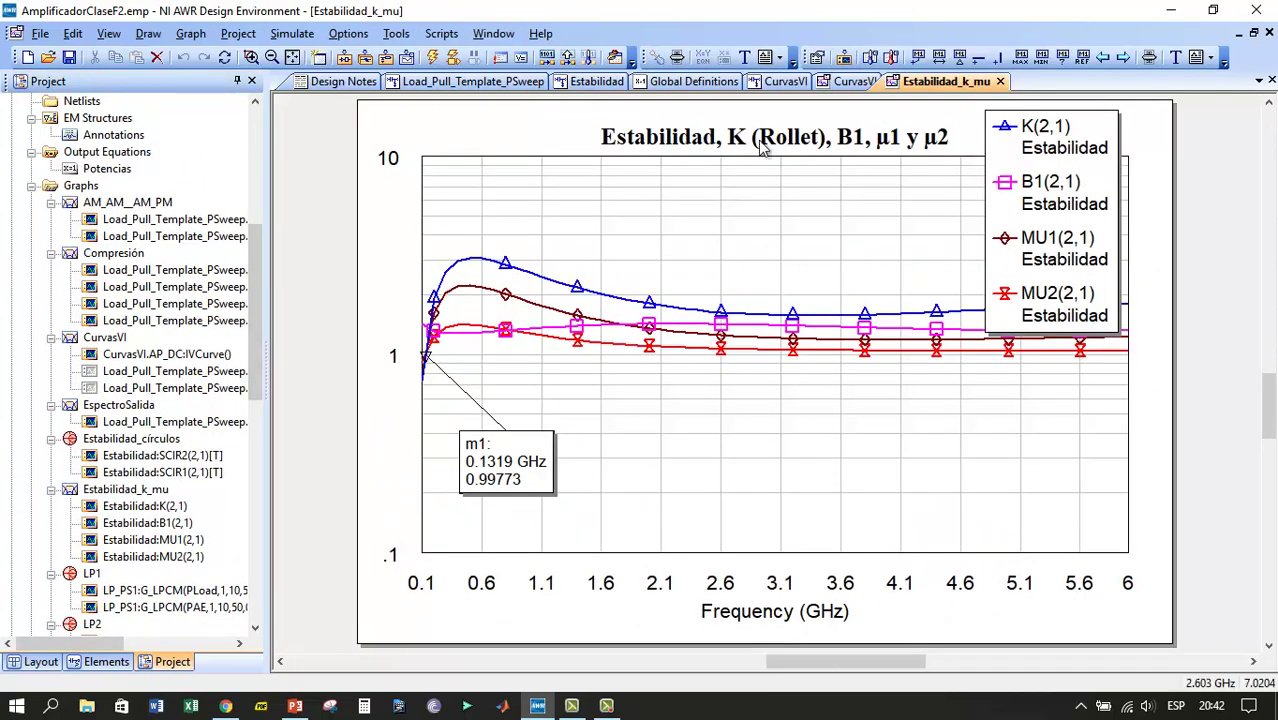
left_click(677, 58)
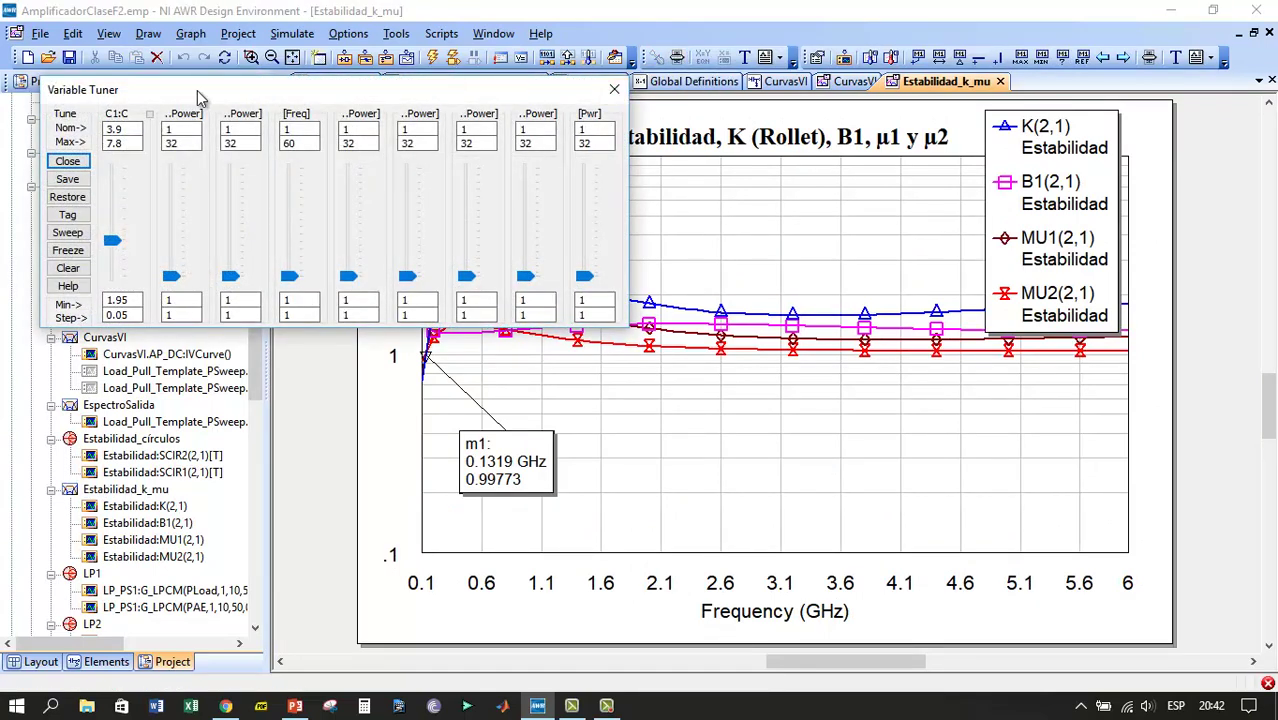
left_click_drag(204, 92, 1204, 444)
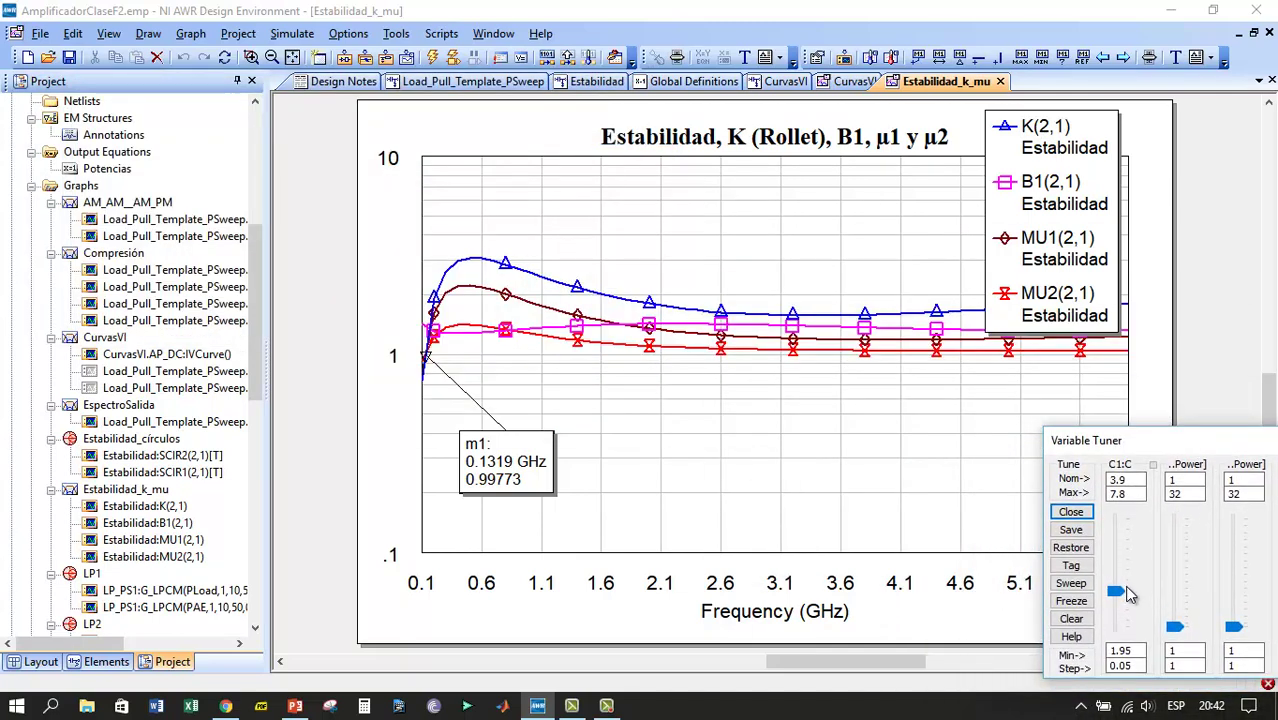
Step: Tune C1's capacitance to 7.8, 1.95 and 3.5 pF to compare stability, restore the initial value, and close the tuner
left_click_drag(1116, 592, 1118, 521)
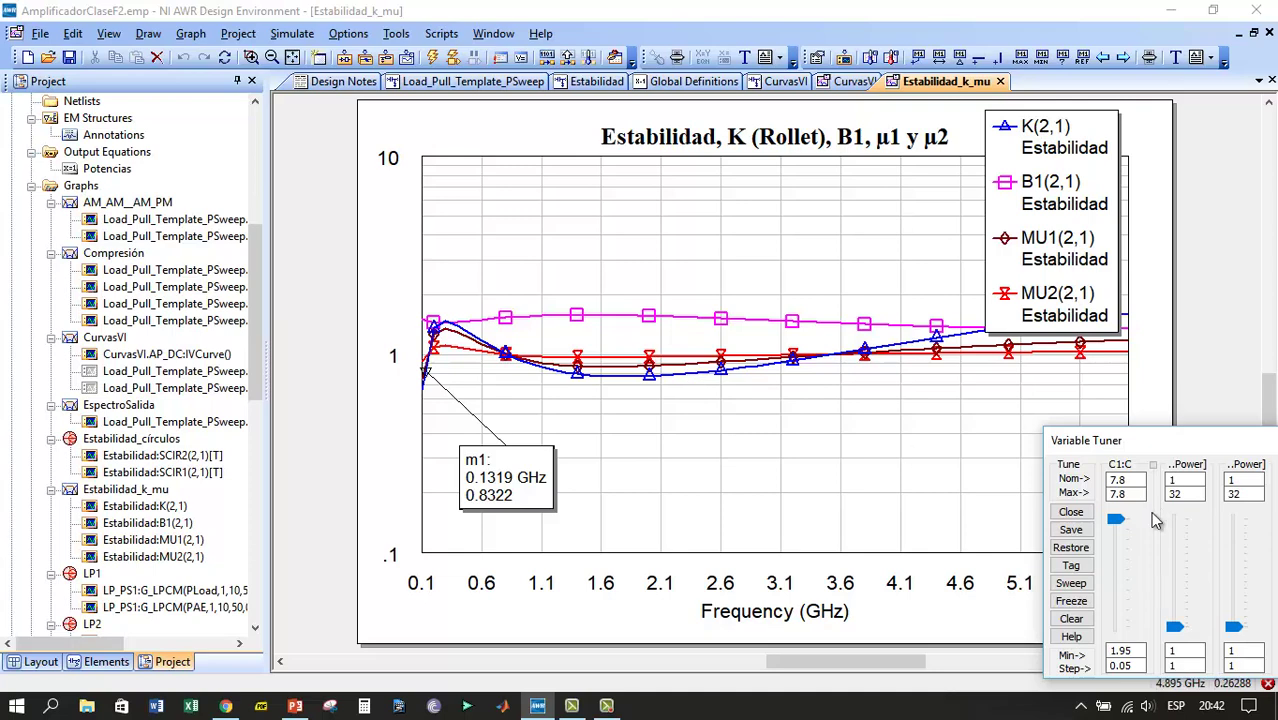
left_click_drag(1118, 530, 1125, 640)
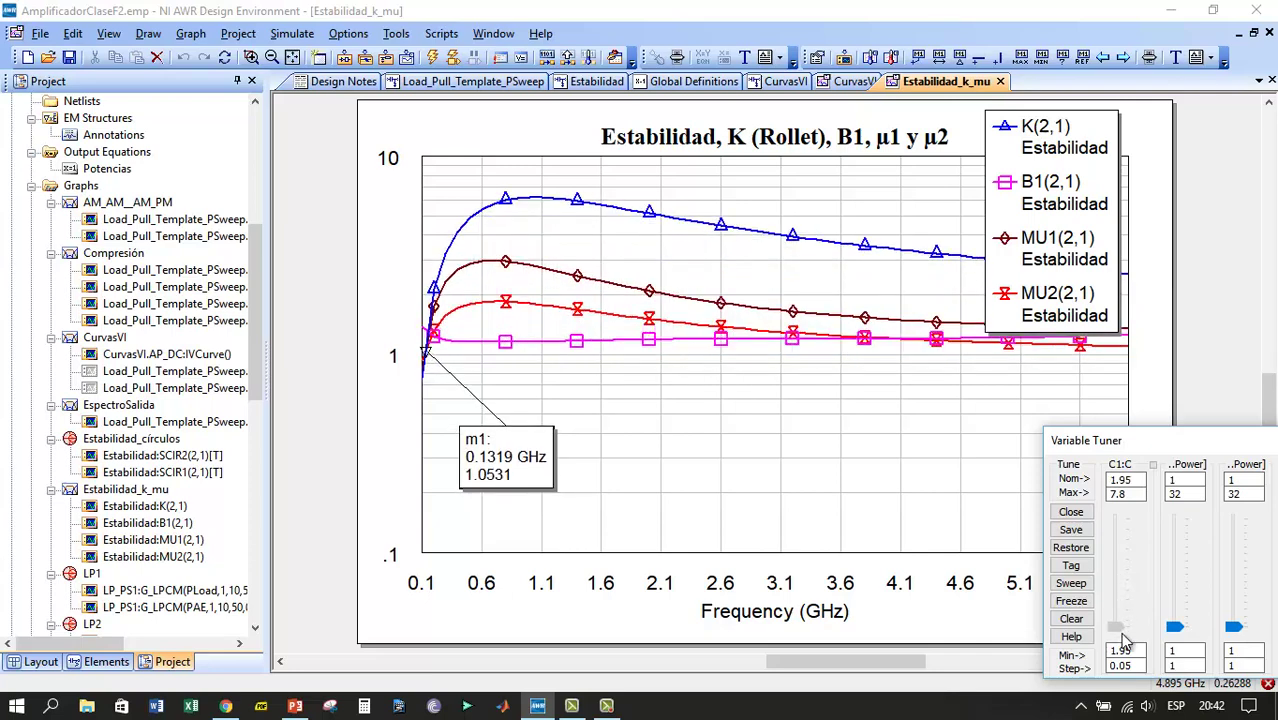
left_click_drag(1125, 640, 1116, 598)
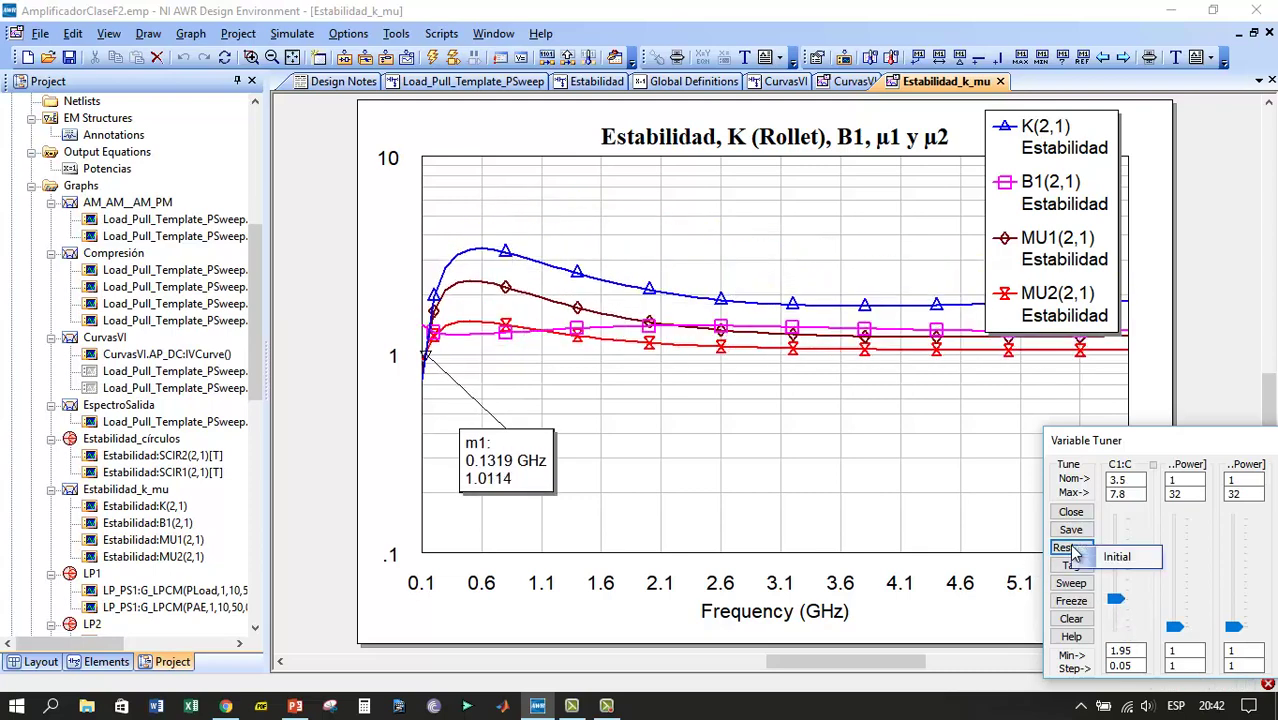
left_click(1072, 549)
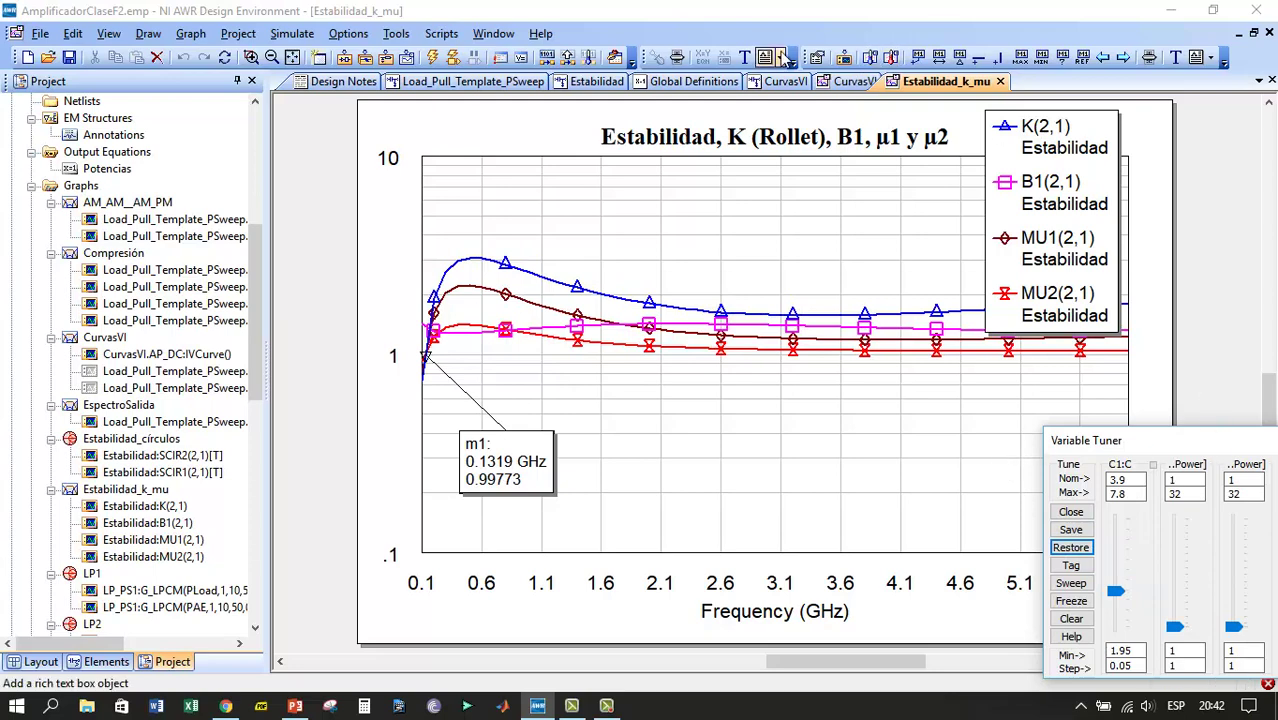
left_click(677, 57)
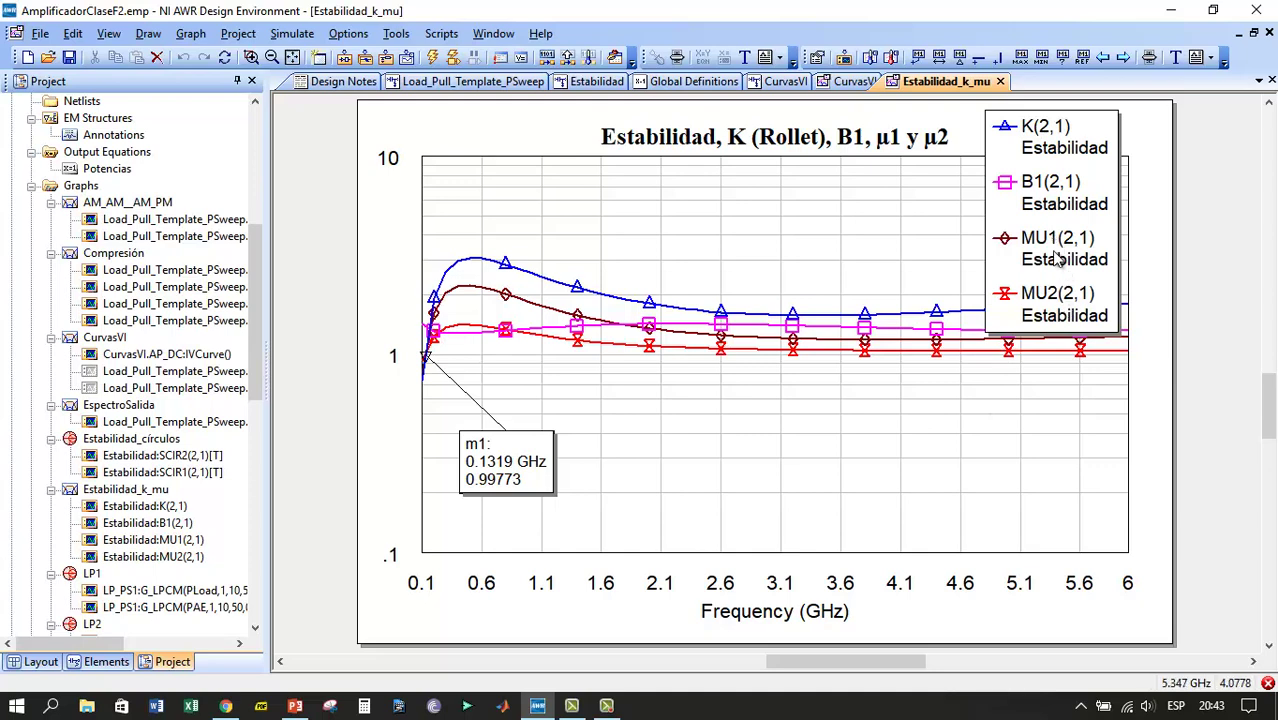
Step: Open the Estabilidad_círculos graph, examine the stability circles with the Variable Tuner's frequency slider, and close the tuner
double_click(117, 441)
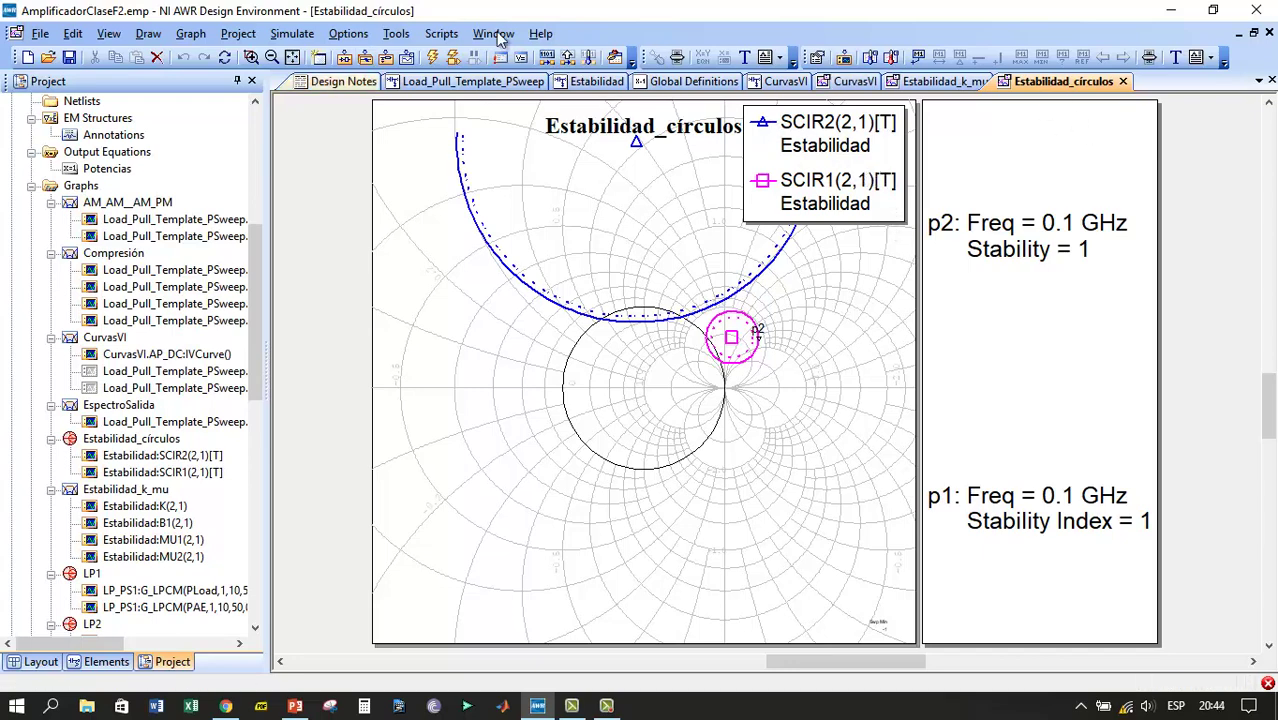
left_click(677, 57)
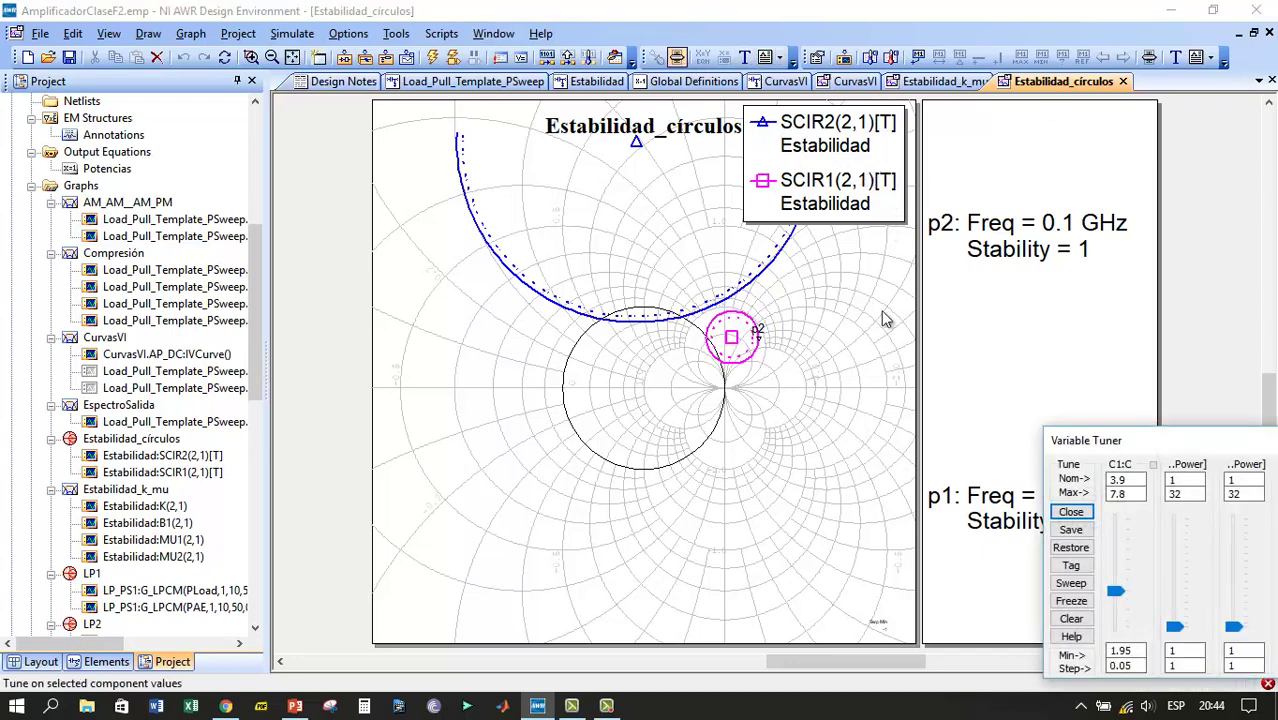
left_click_drag(1160, 445, 152, 390)
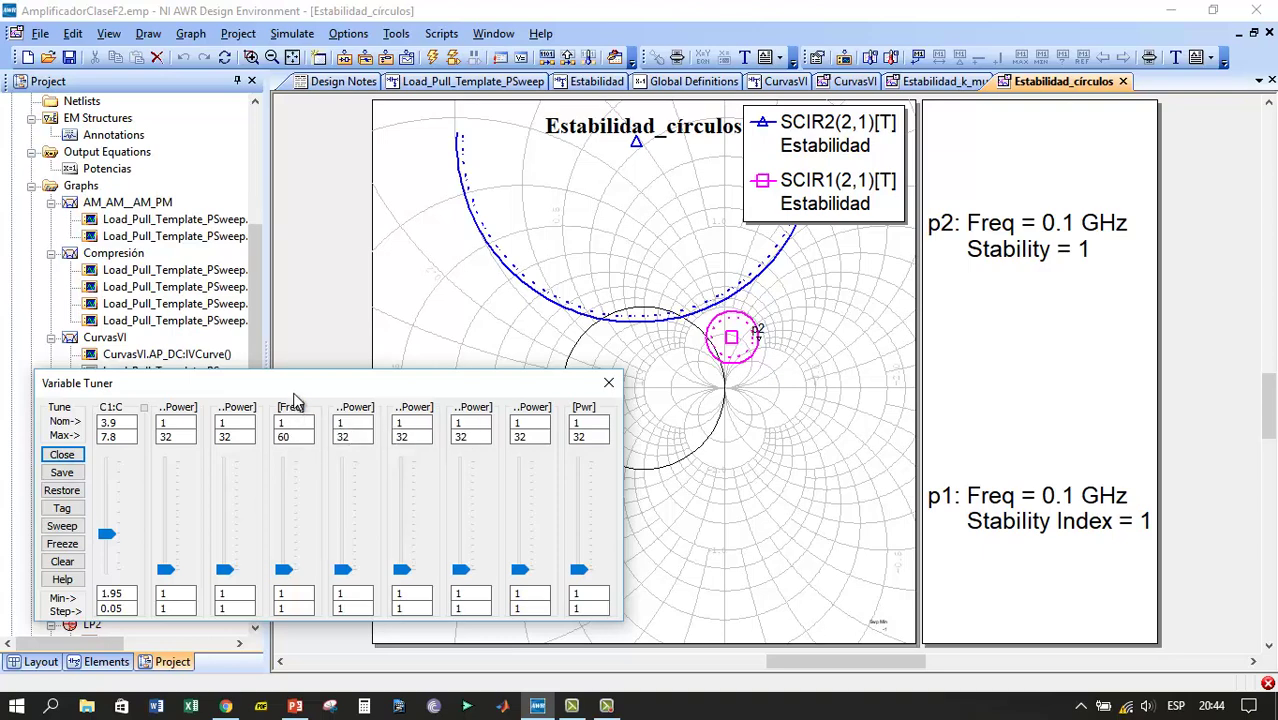
left_click_drag(286, 391, 81, 315)
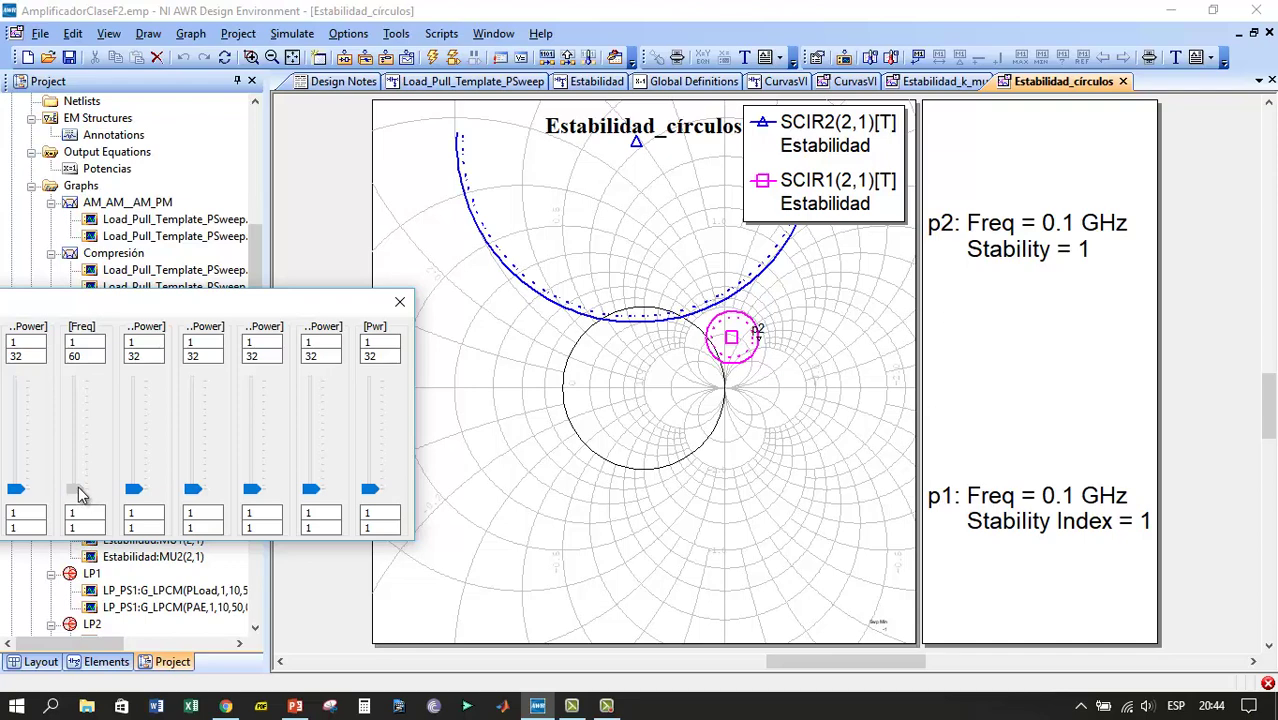
mouse_move(80, 493)
left_mouse_down()
mouse_move(70, 386)
mouse_move(64, 432)
mouse_move(81, 500)
left_mouse_up()
left_click(400, 301)
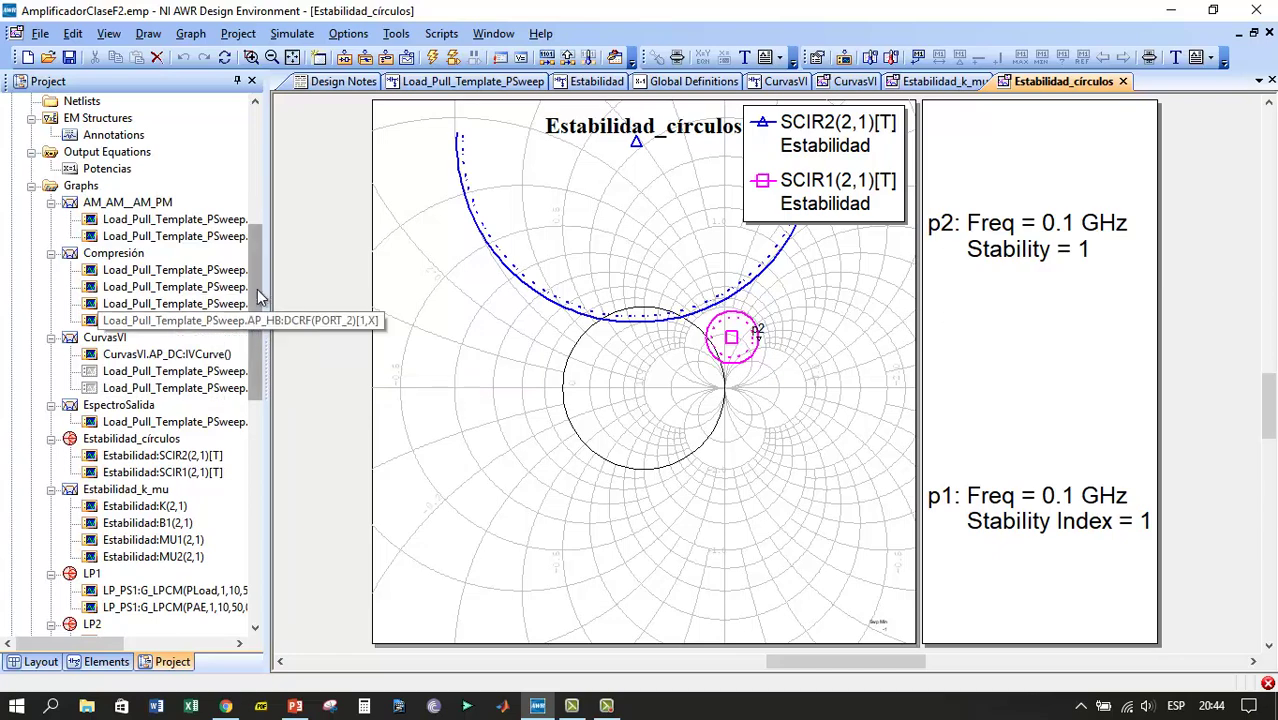
Step: Examine the Load_Pull_Template_PSweep schematic and the Compresión graph of its output power, gain and efficiency
scroll(258, 280, "up", 6)
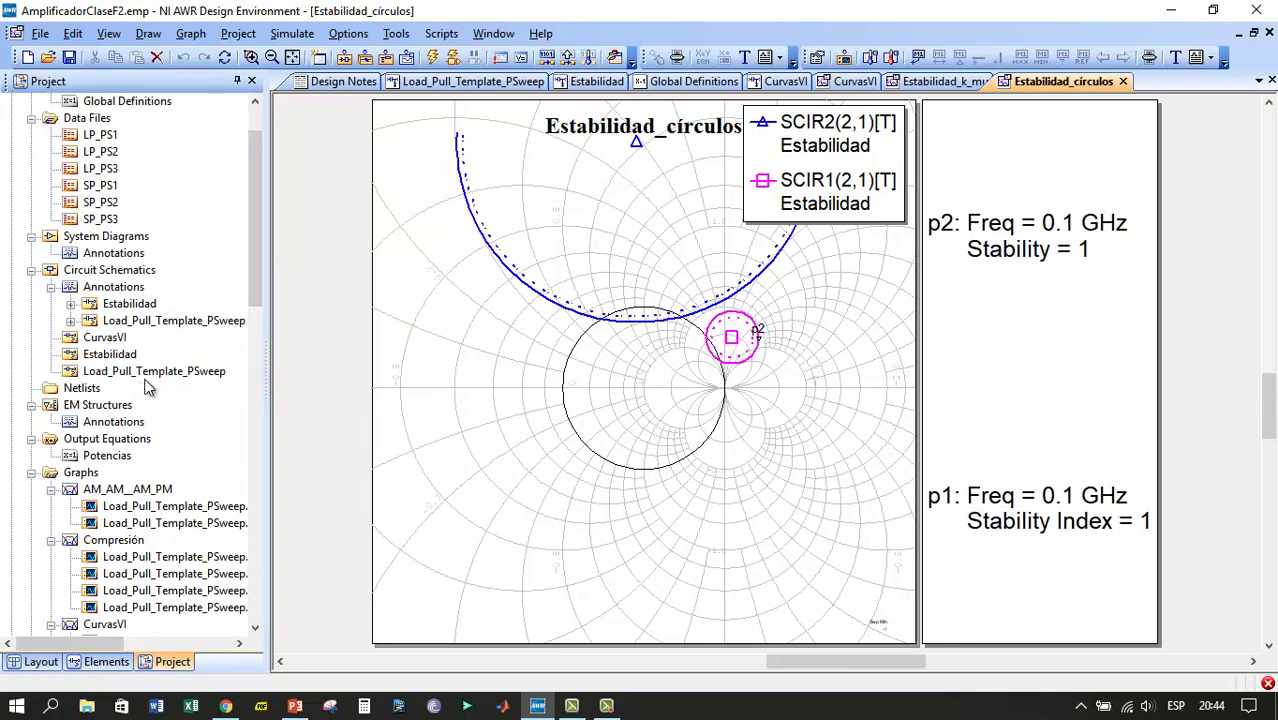
double_click(145, 374)
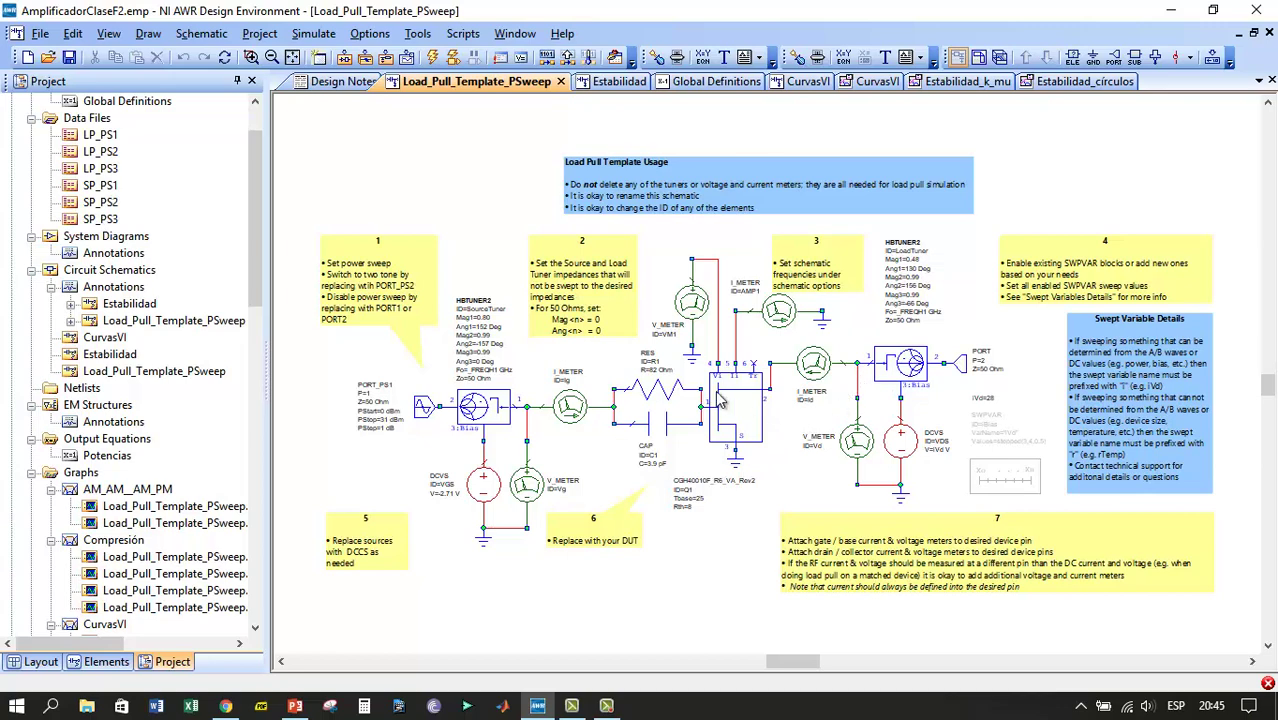
left_click_drag(255, 291, 254, 368)
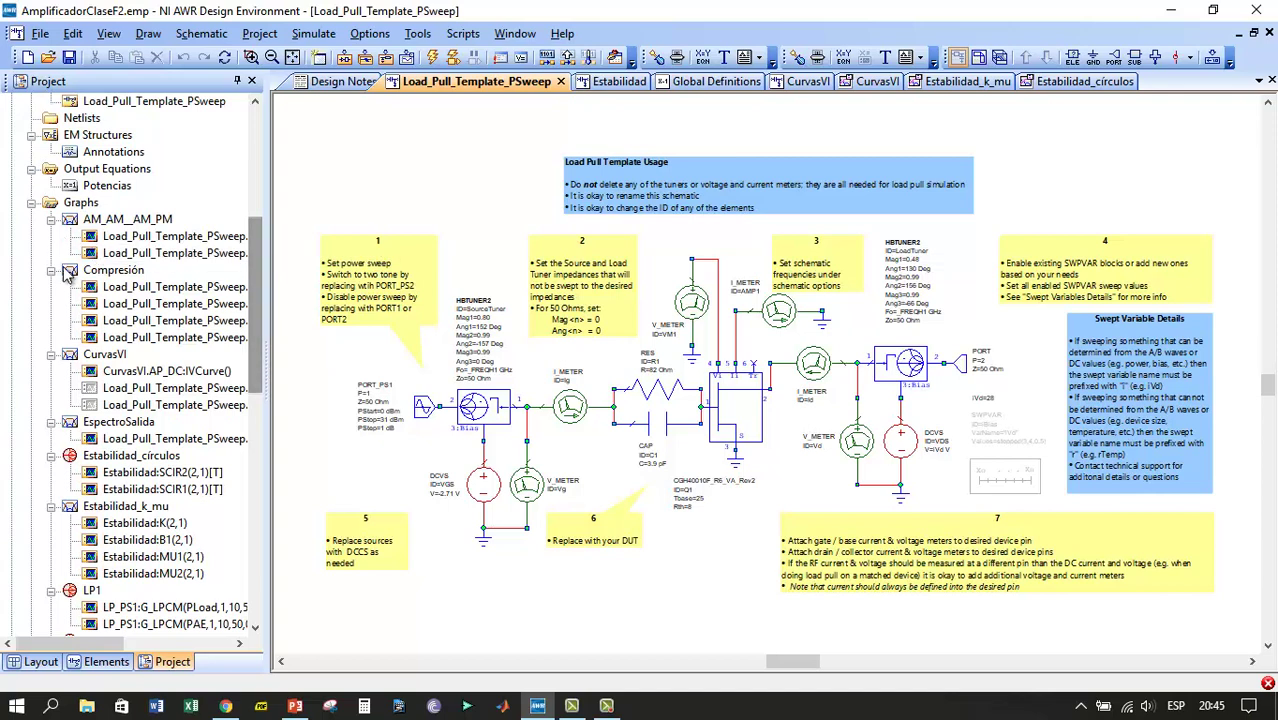
double_click(122, 276)
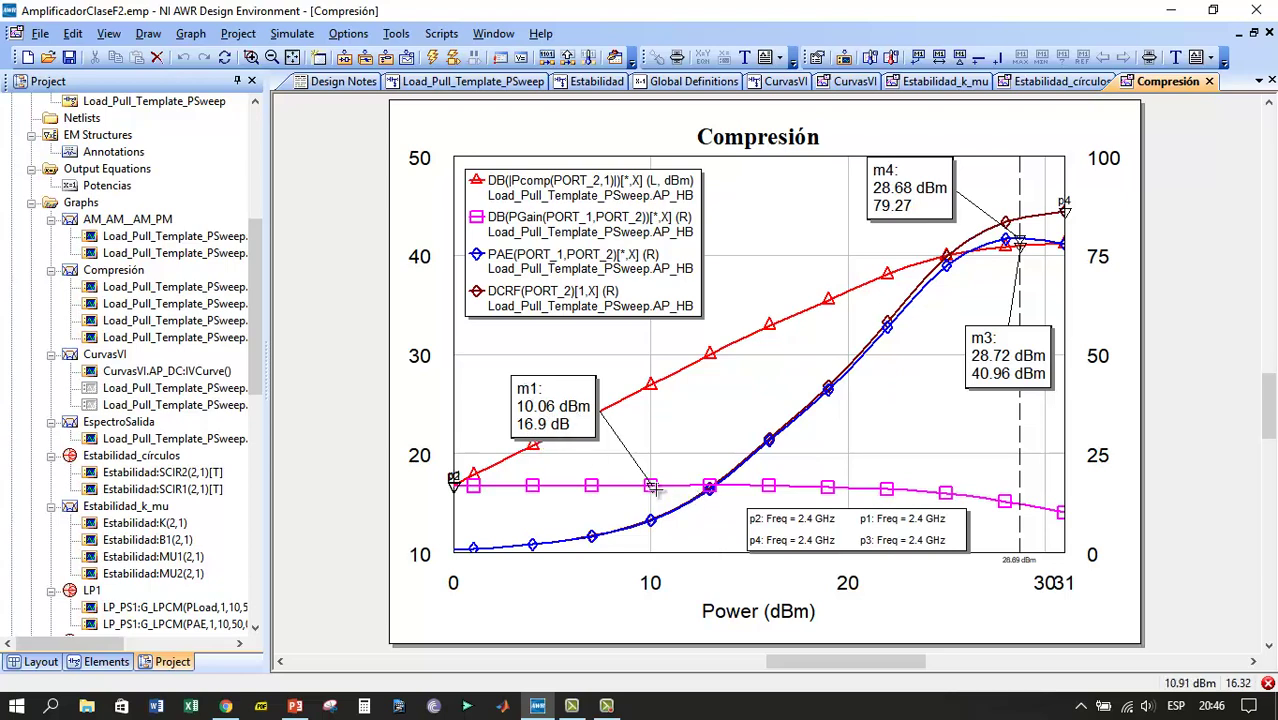
Step: Shift marker m1 on the Compresión graph's gain curve to about 9.75 dBm, and open the AM_AM__AM_PM graph
mouse_move(650, 485)
left_mouse_down()
mouse_move(1027, 508)
mouse_move(647, 467)
left_mouse_up()
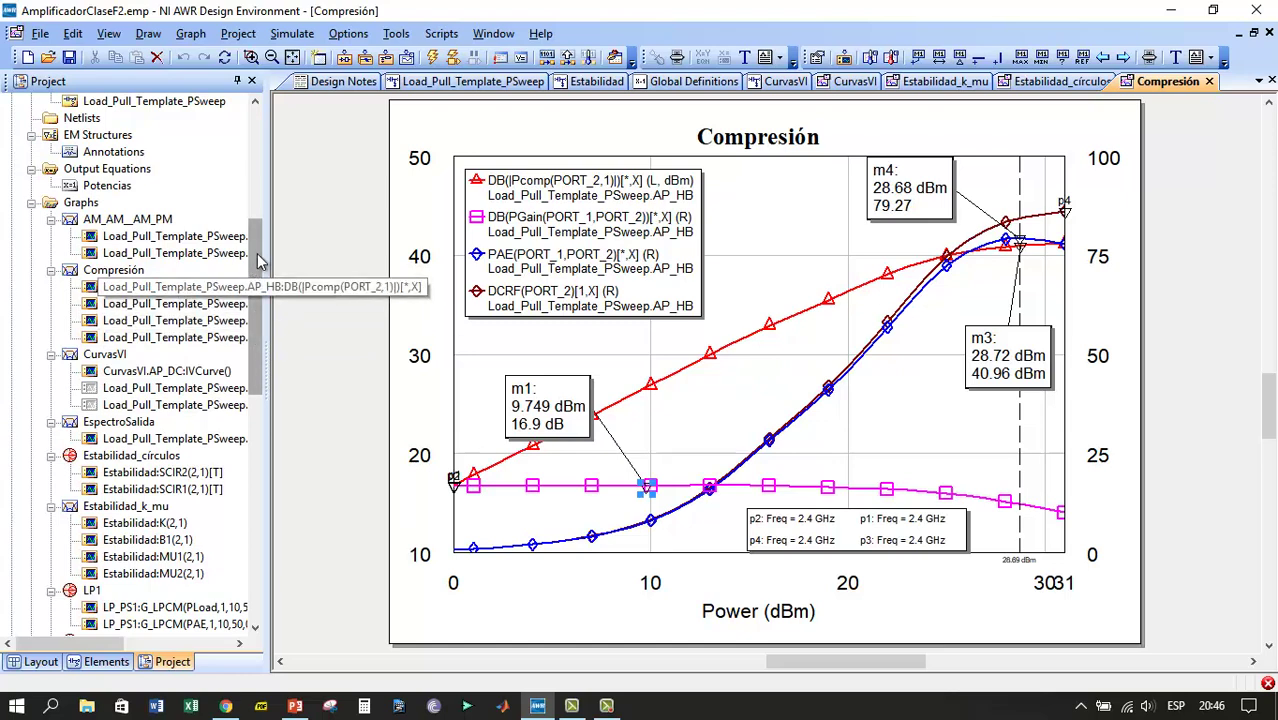
scroll(258, 262, "down", 1)
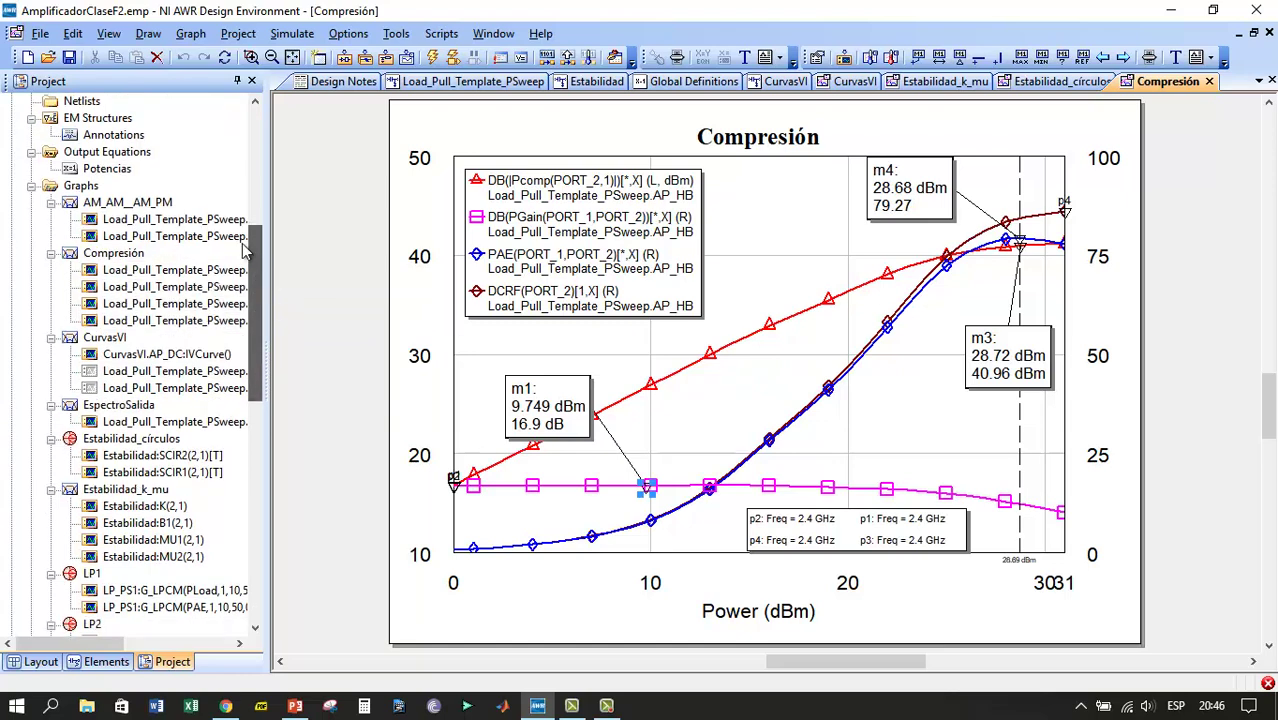
double_click(143, 205)
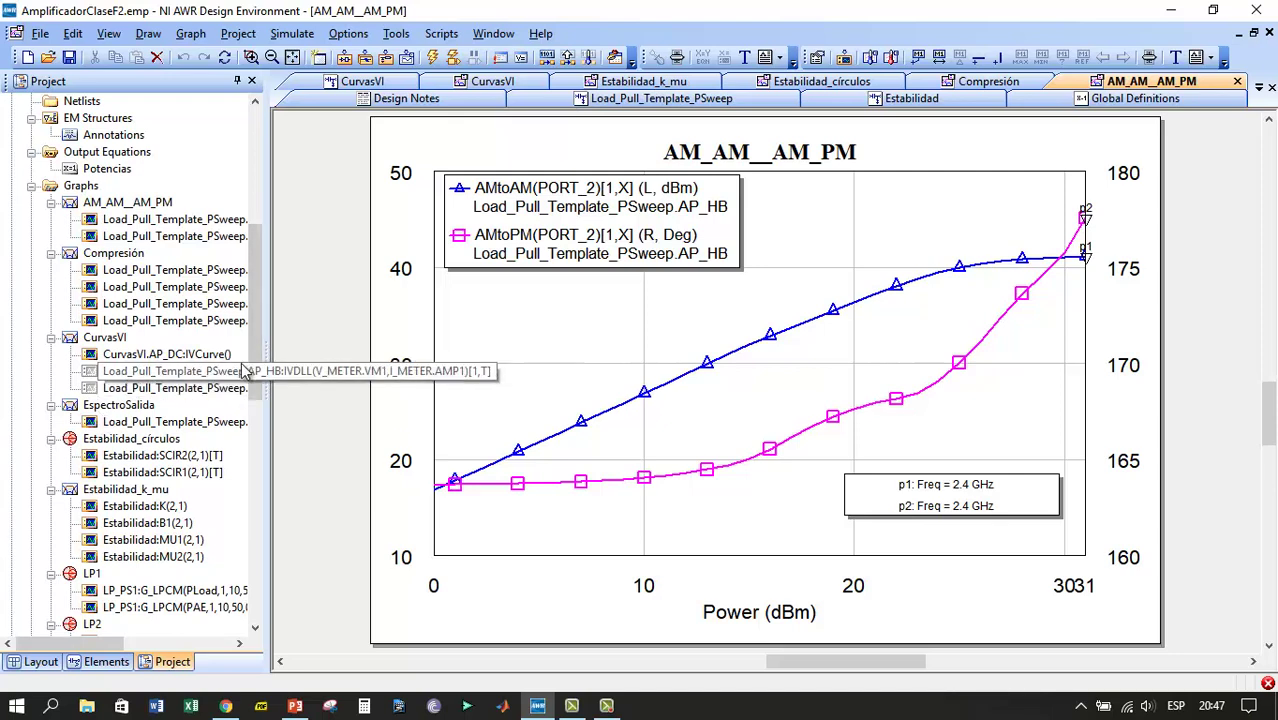
left_click_drag(256, 334, 254, 263)
left_click_drag(136, 261, 136, 260)
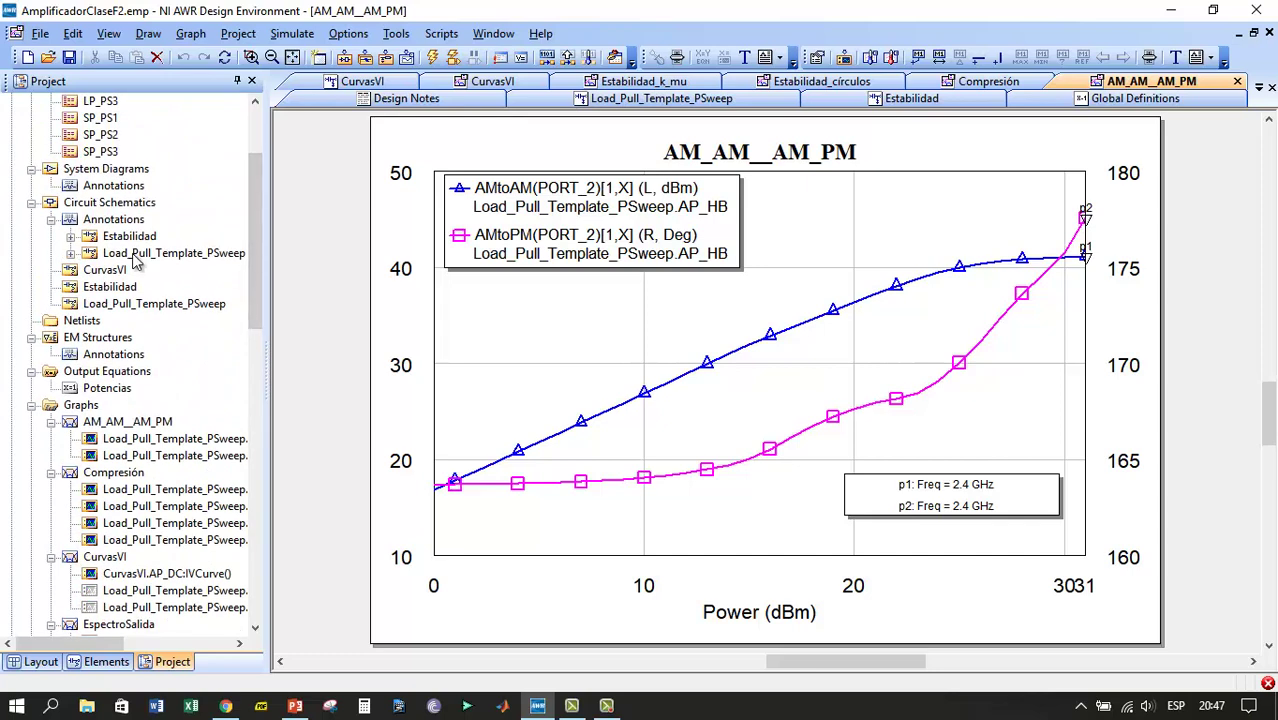
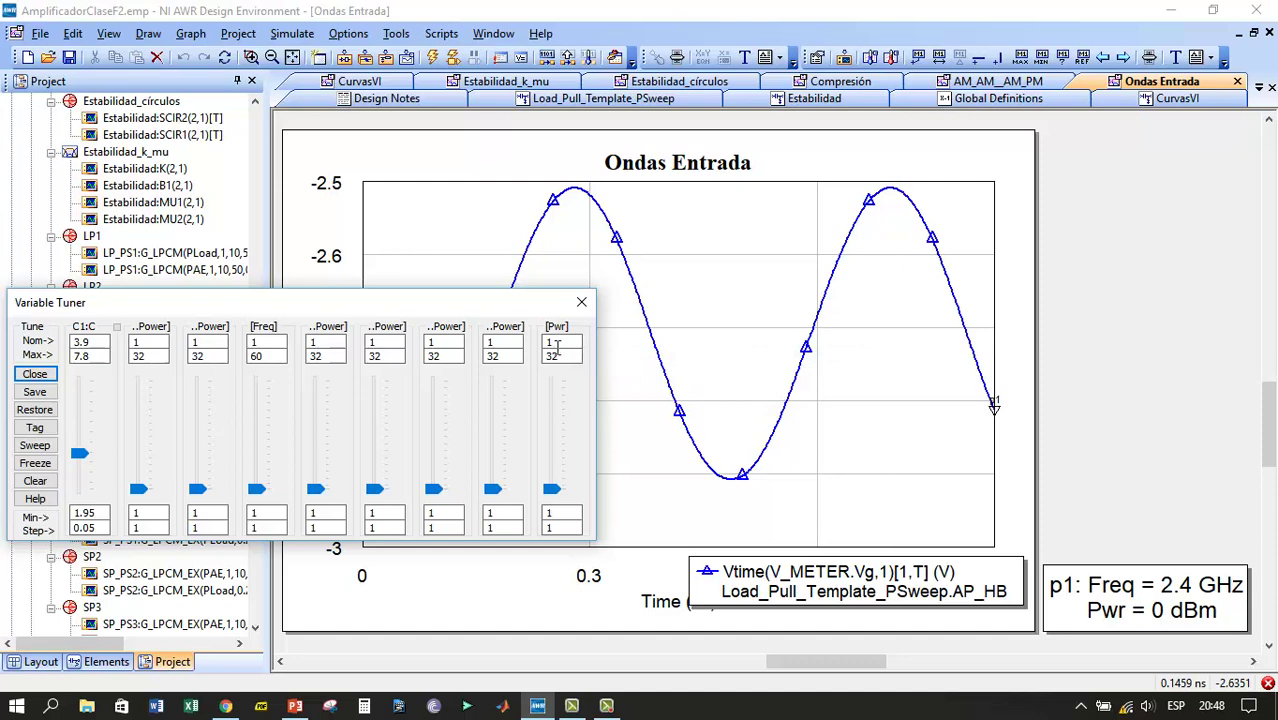
Step: Vary Pwr in the Variable Tuner to examine the Ondas Entrada waveform, rerun the simulation, and close the Status Window
left_click_drag(422, 312, 37, 231)
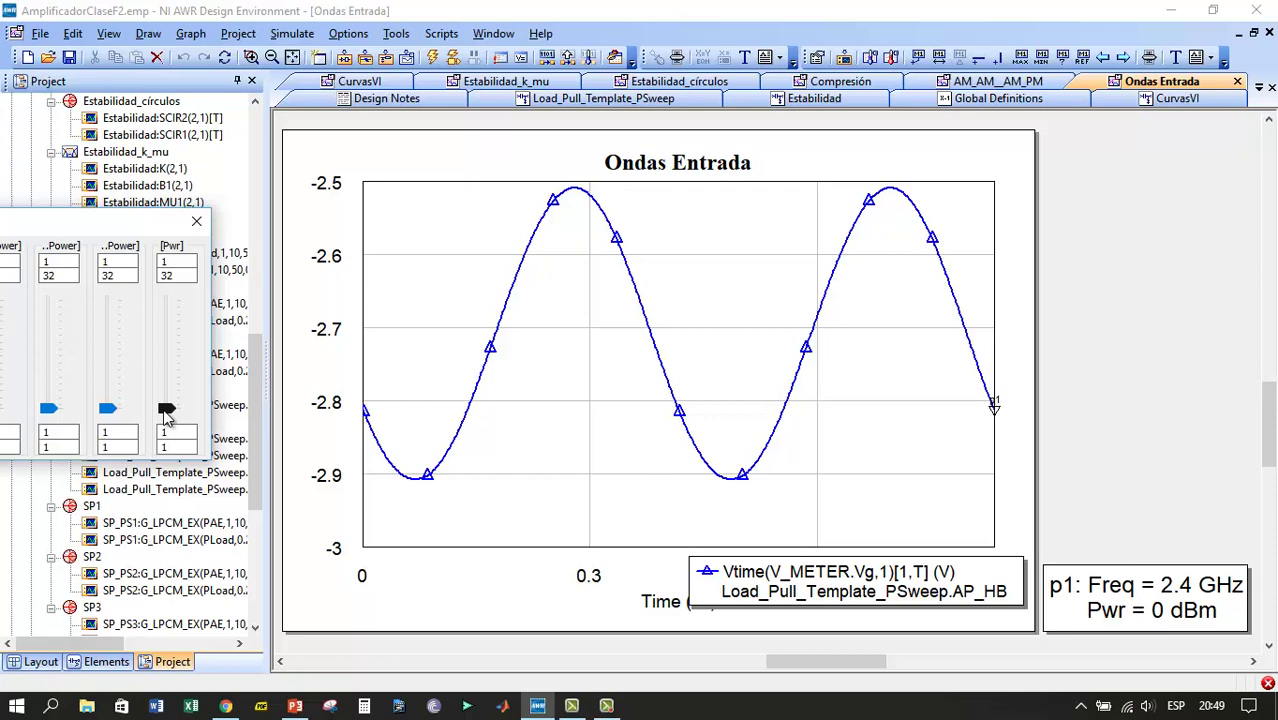
mouse_move(167, 412)
left_mouse_down()
mouse_move(173, 304)
mouse_move(172, 418)
left_mouse_up()
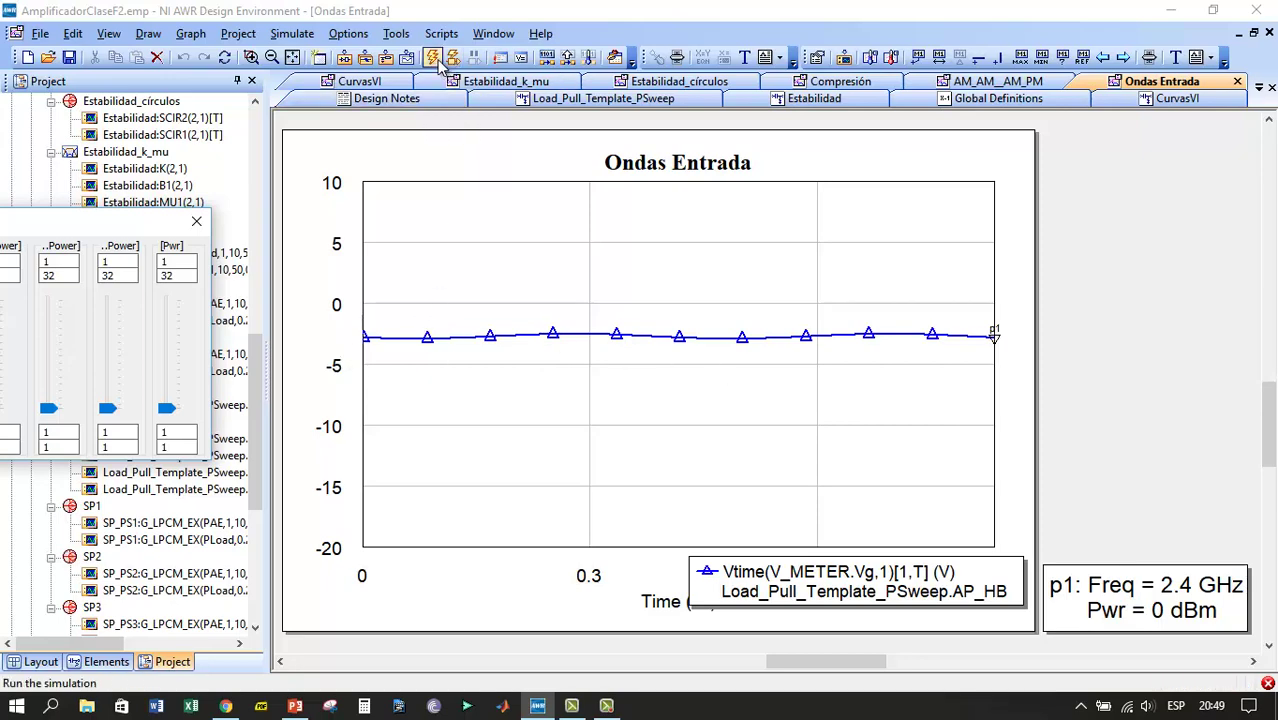
left_click(434, 57)
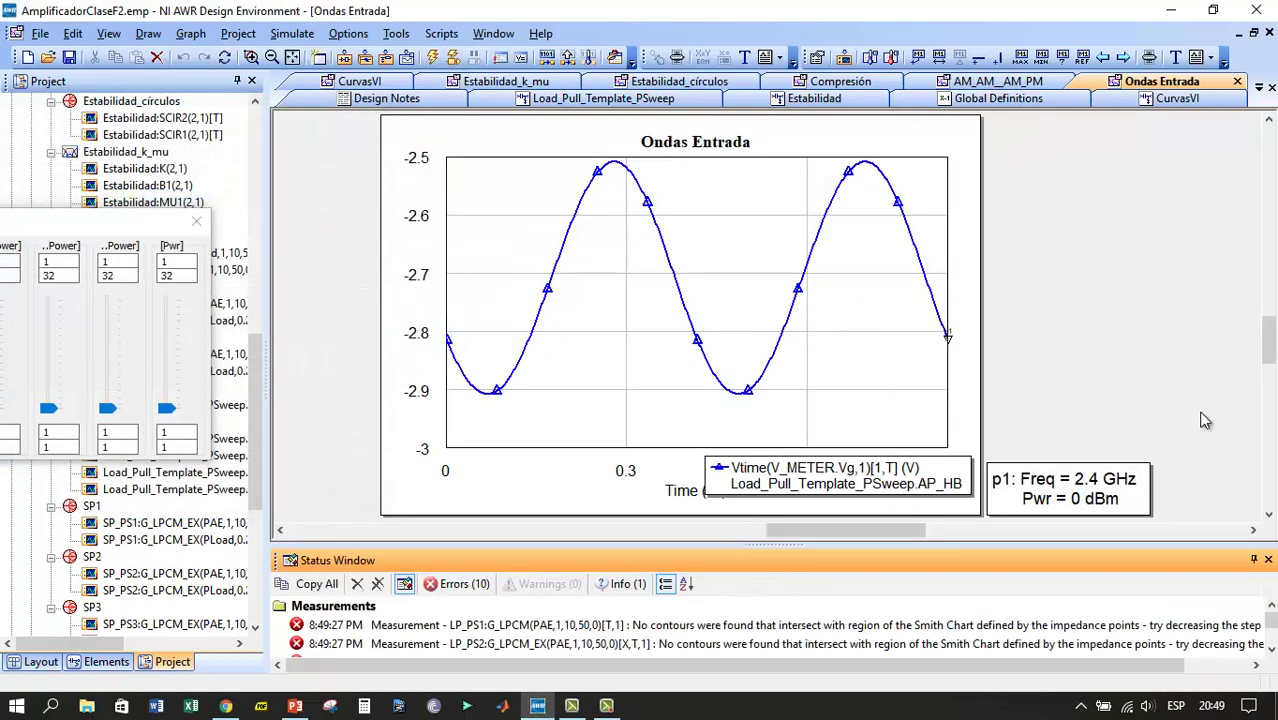
left_click(1267, 560)
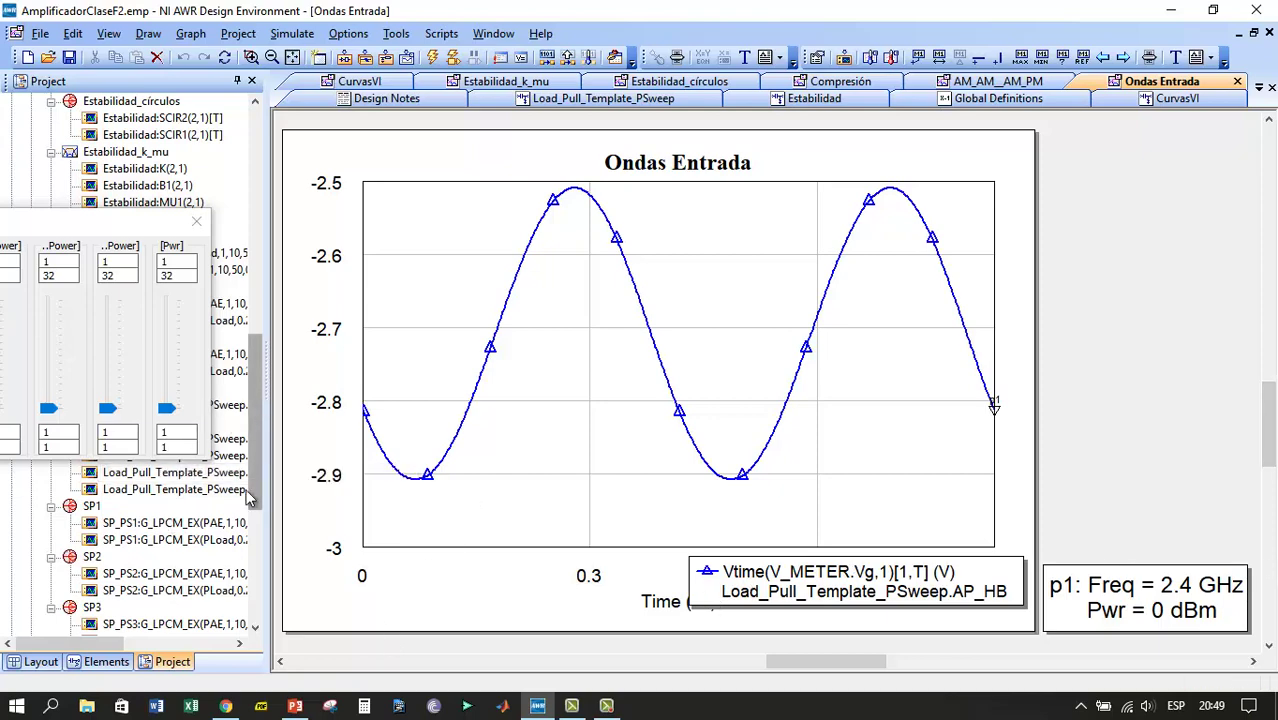
Step: Open the Ondas Salida graph, raise Pwr to 29 to examine the voltage and current waveforms, and close the tuner
left_click_drag(95, 228, 47, 121)
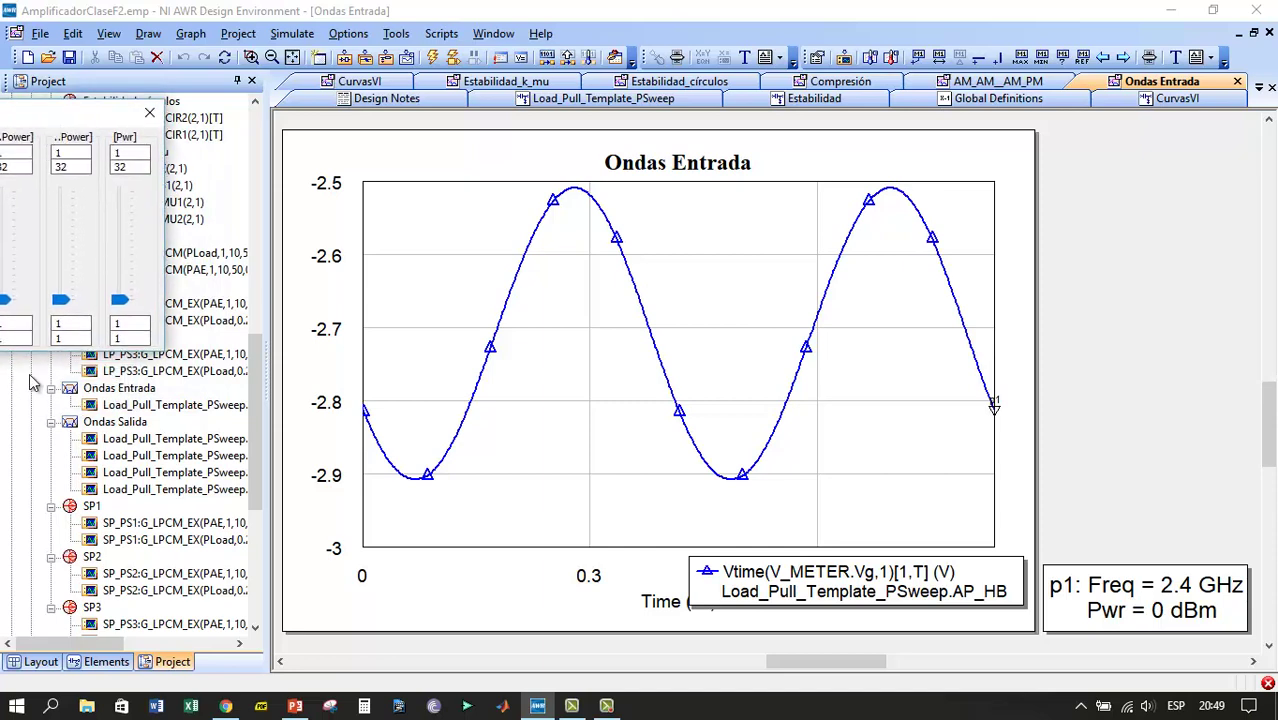
double_click(110, 424)
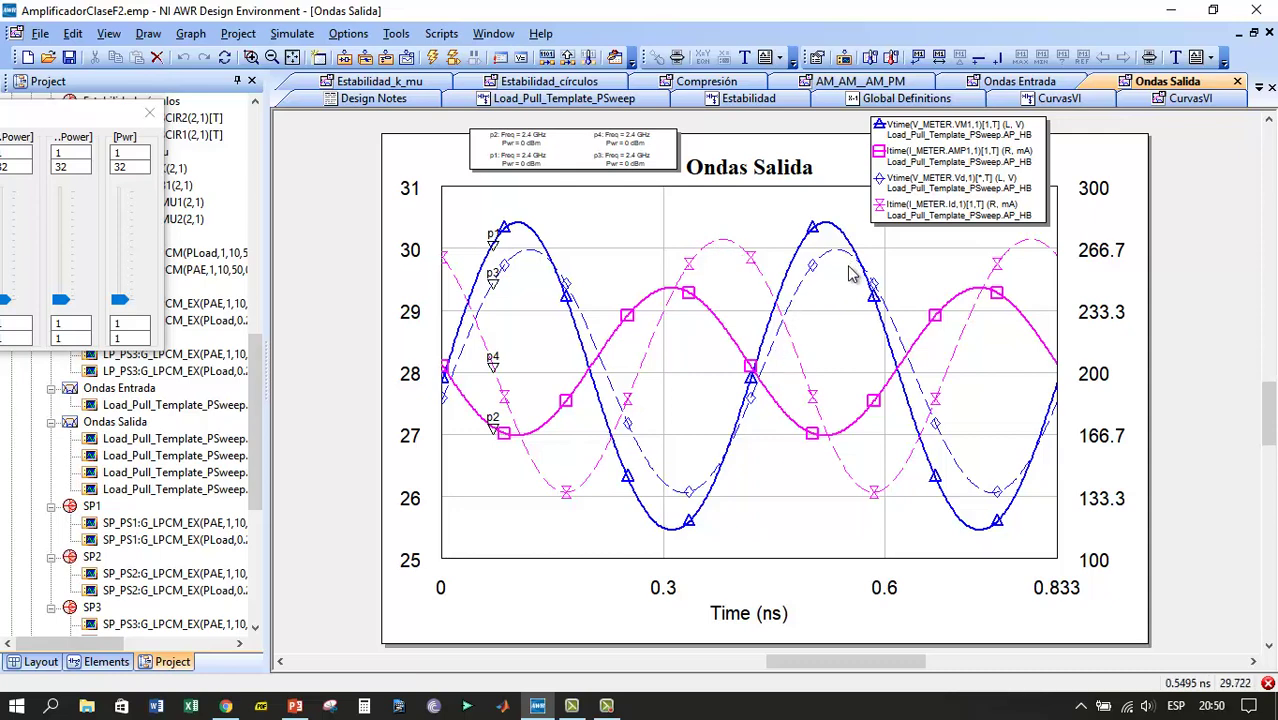
left_click_drag(44, 124, 113, 148)
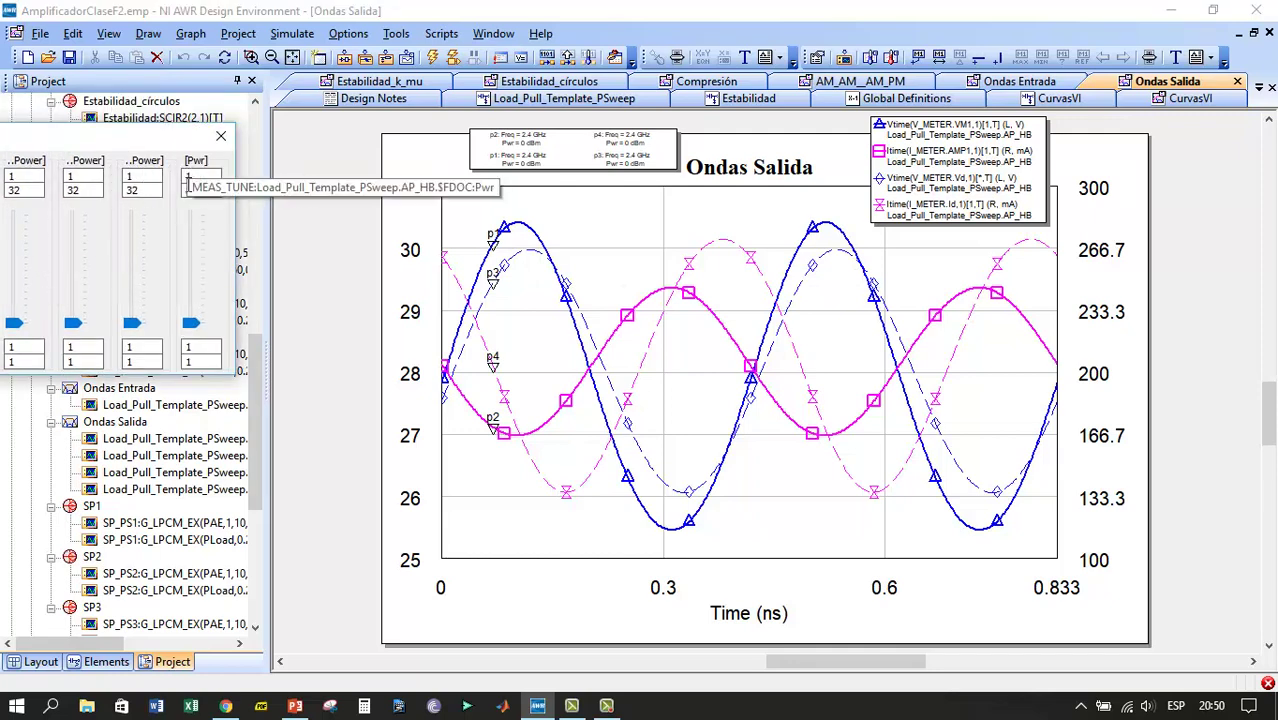
left_click(193, 324)
left_click_drag(194, 324, 197, 230)
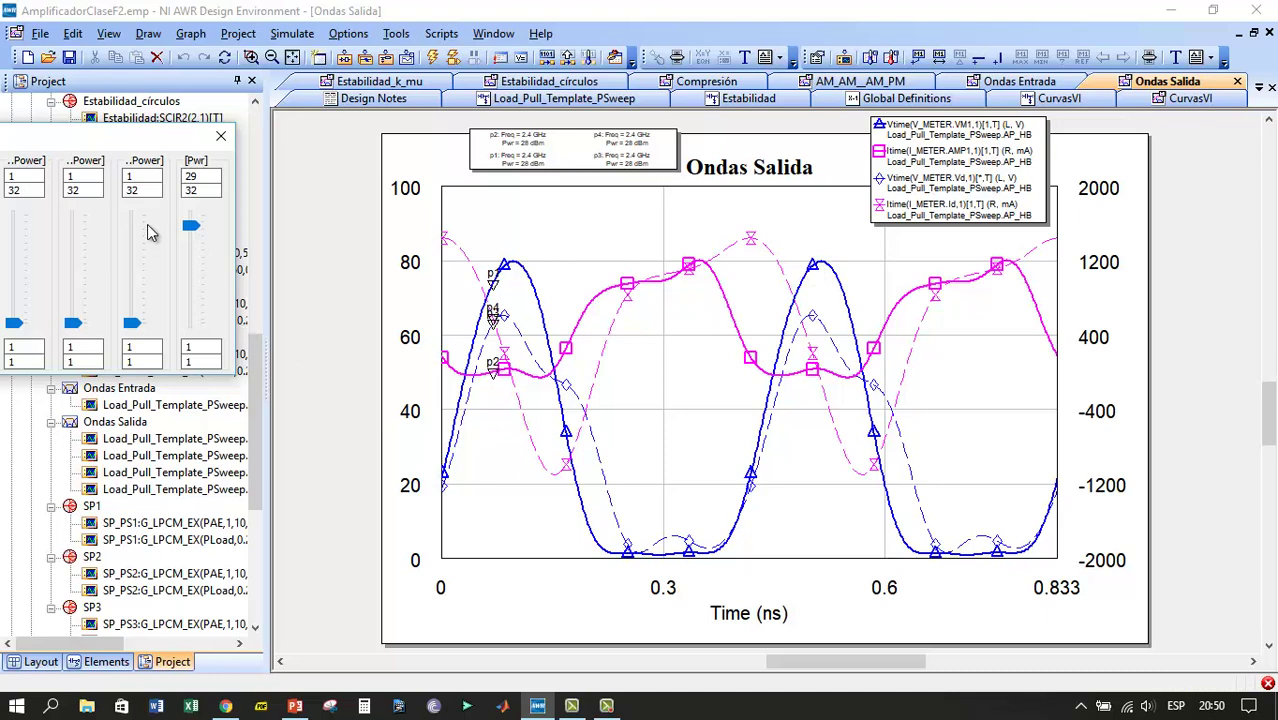
left_click(228, 143)
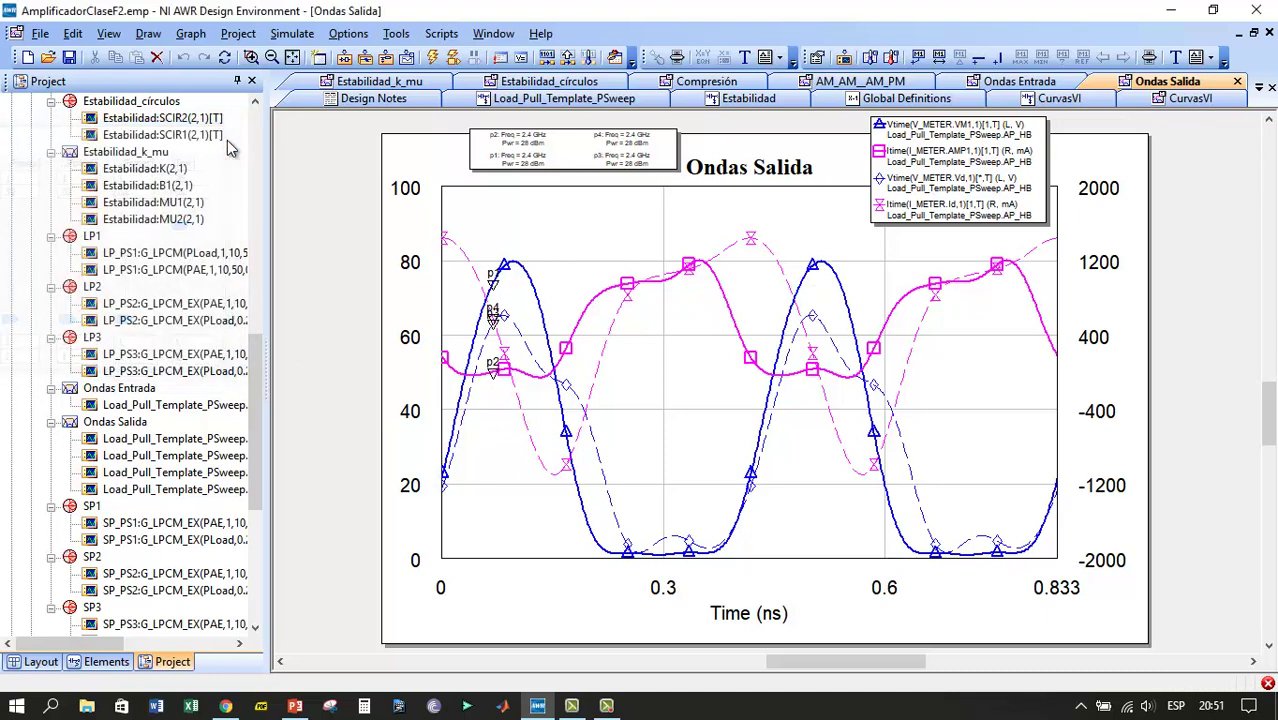
Step: Find the EspectroSalida graph in the project and open it to examine the output harmonics
left_click_drag(254, 415, 265, 332)
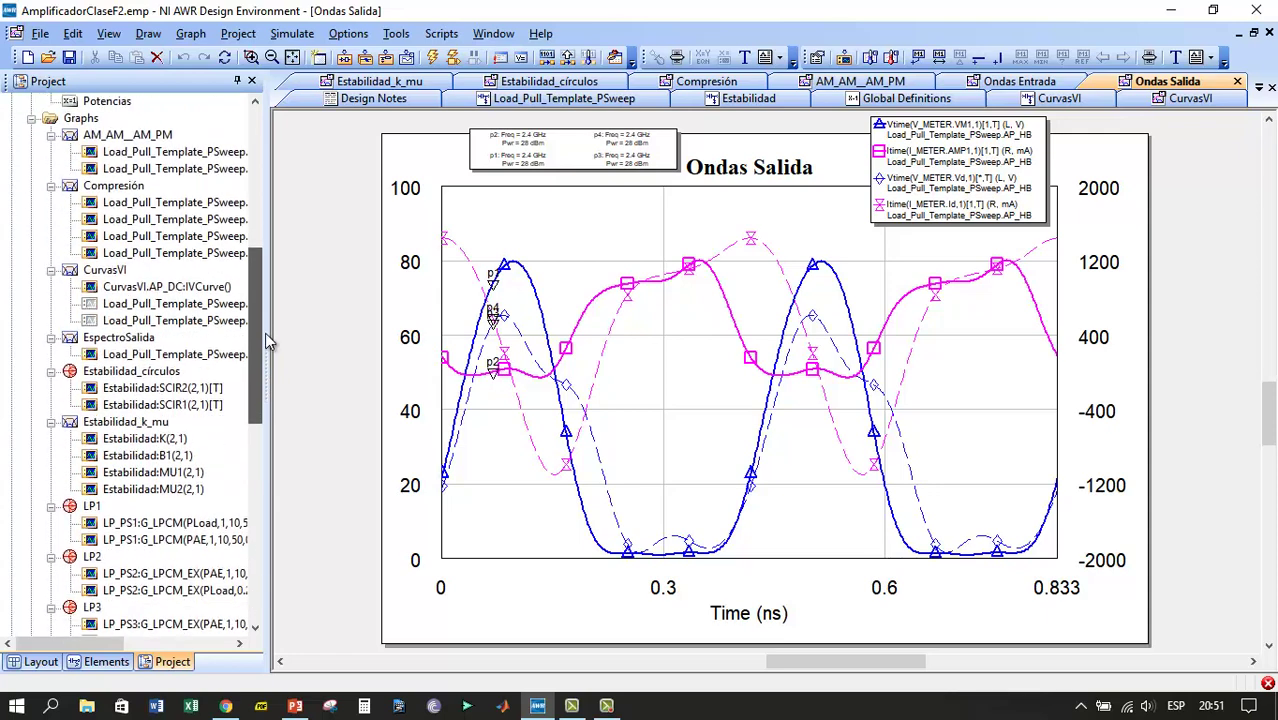
scroll(222, 330, "down", 3)
scroll(222, 328, "up", 1)
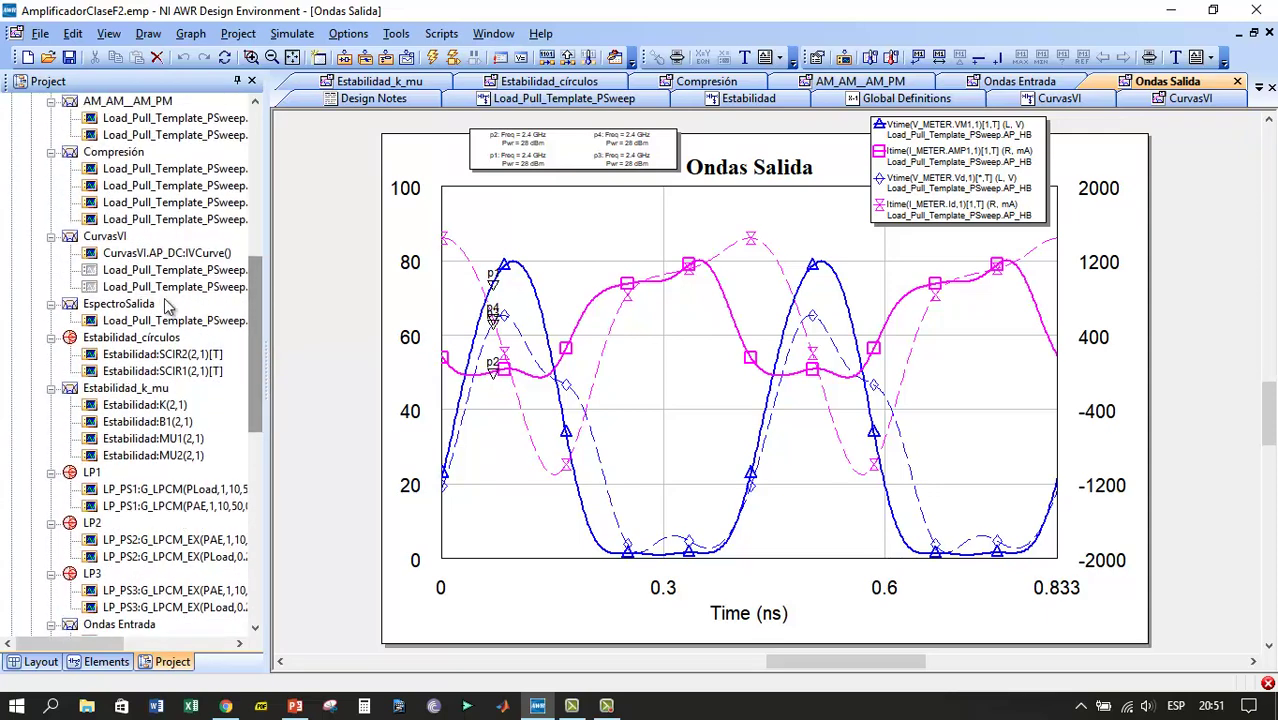
double_click(144, 308)
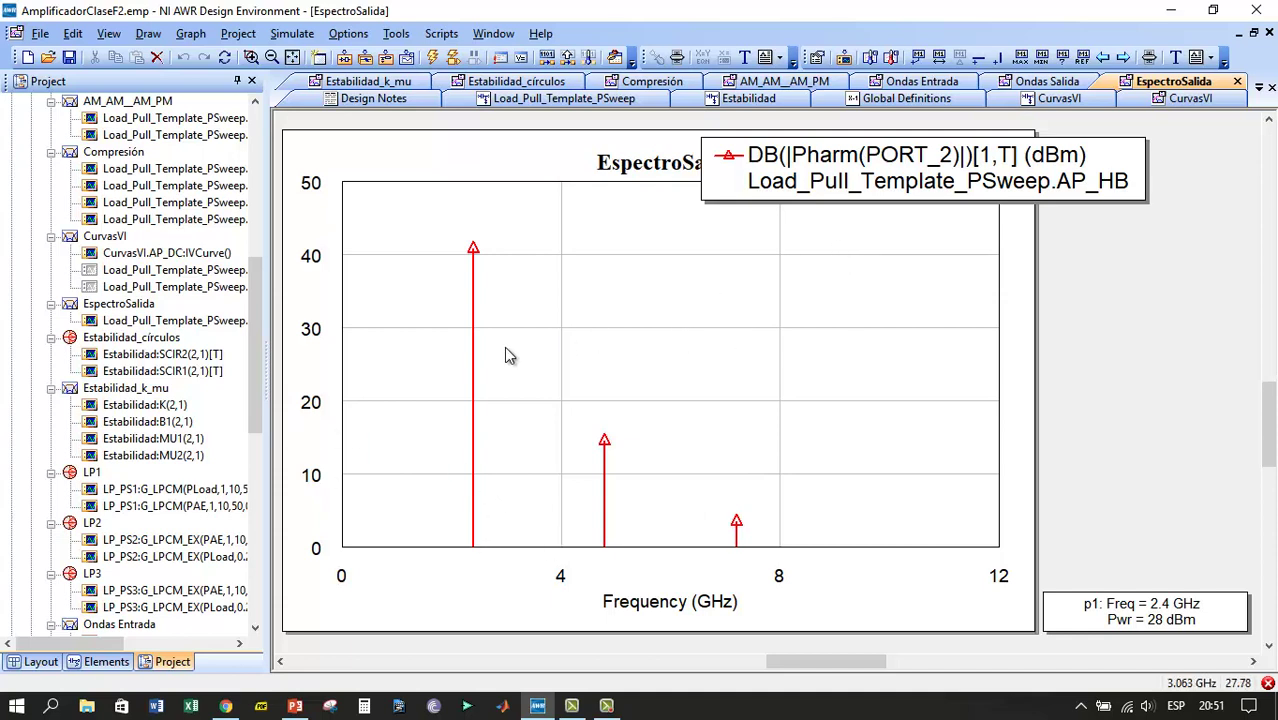
Step: Reopen the Variable Tuner, lower Pwr to 1 to compare the output spectrum, and close the tuner
left_click(677, 58)
mouse_move(351, 131)
left_mouse_down()
mouse_move(40, 135)
mouse_move(4, 152)
left_mouse_up()
left_click_drag(220, 230, 224, 346)
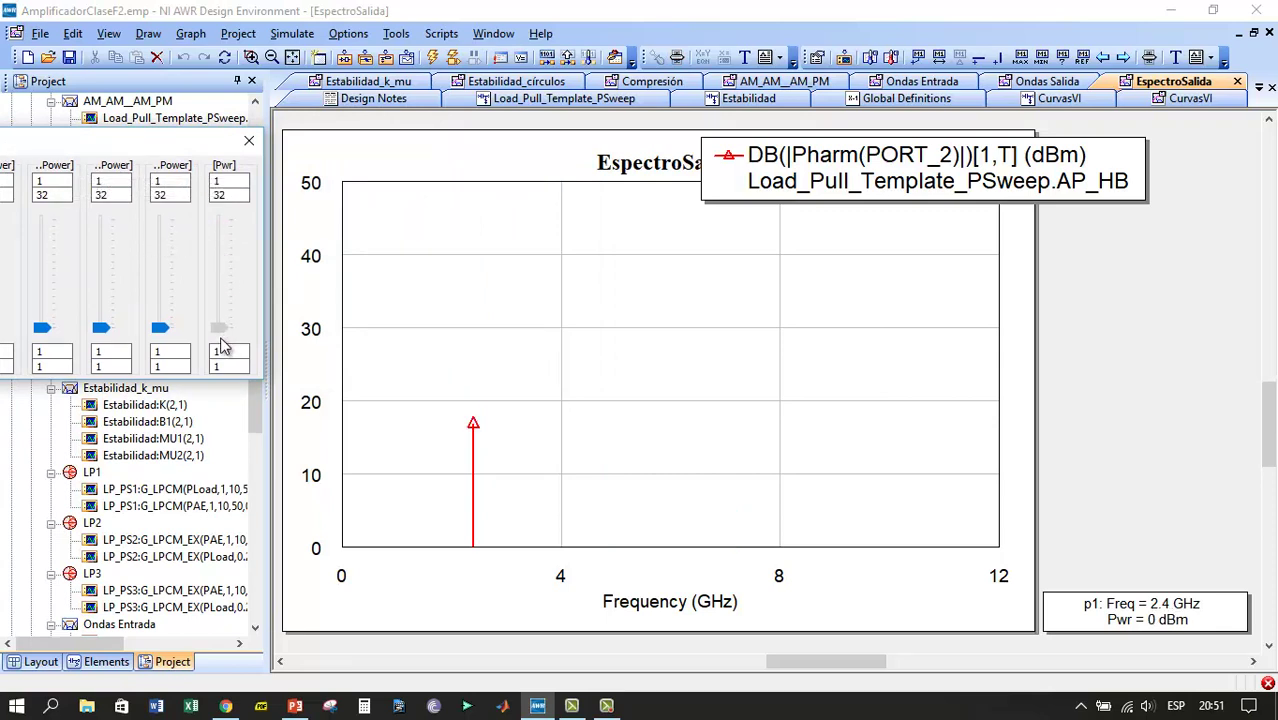
left_click(220, 338)
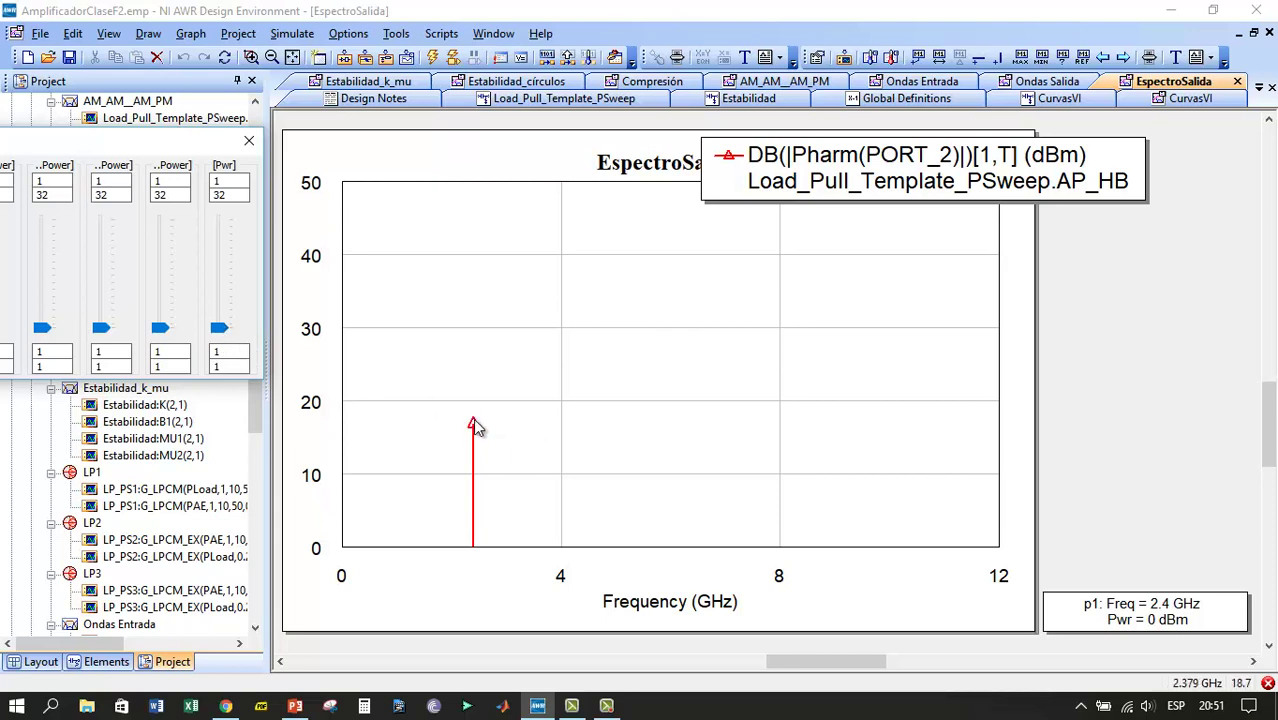
left_click(222, 332)
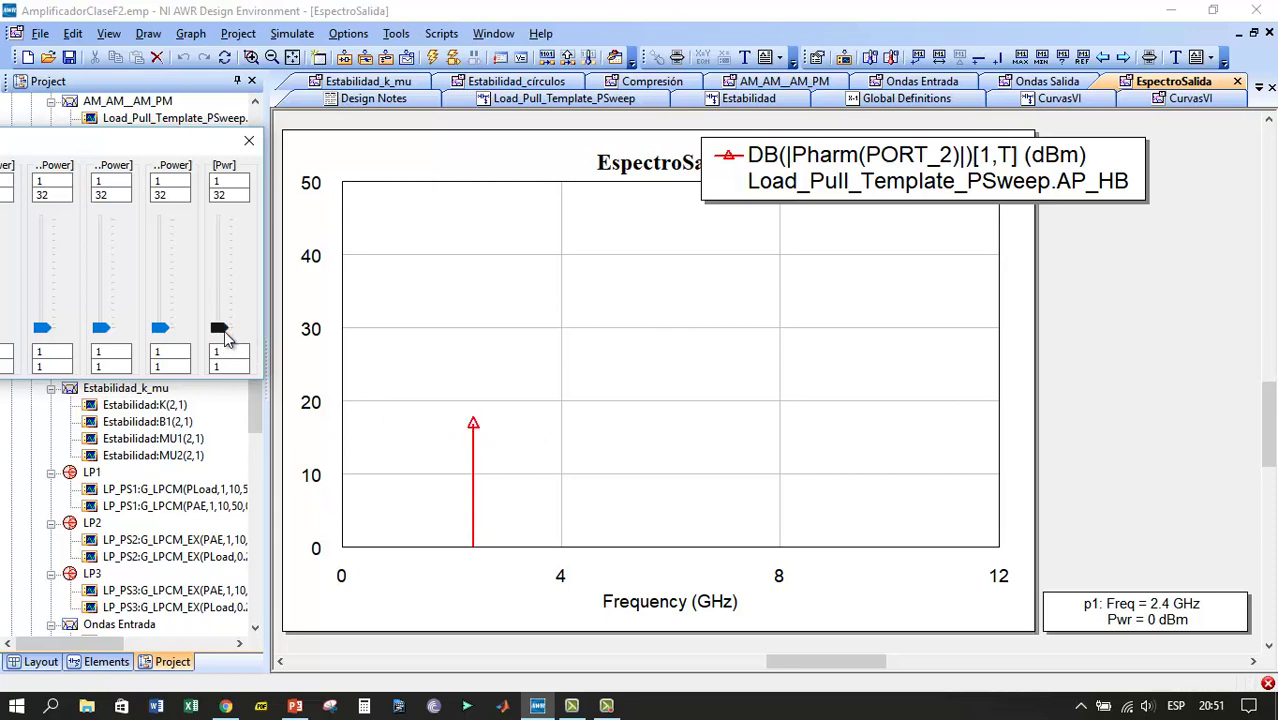
mouse_move(224, 337)
left_mouse_down()
mouse_move(238, 202)
mouse_move(230, 346)
left_mouse_up()
left_click(249, 146)
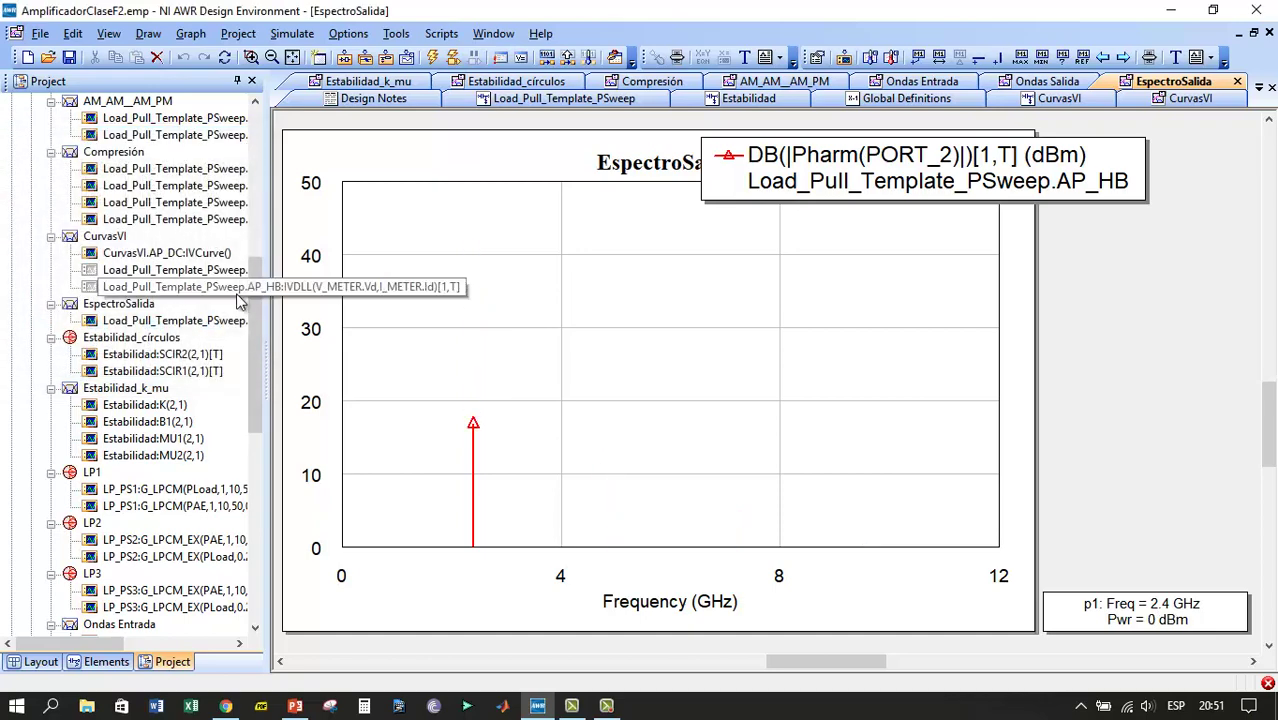
Step: Open the CurvasVI graph, narrow its Vstep parameter box, and fit the whole graph in view
left_click_drag(262, 314, 252, 190)
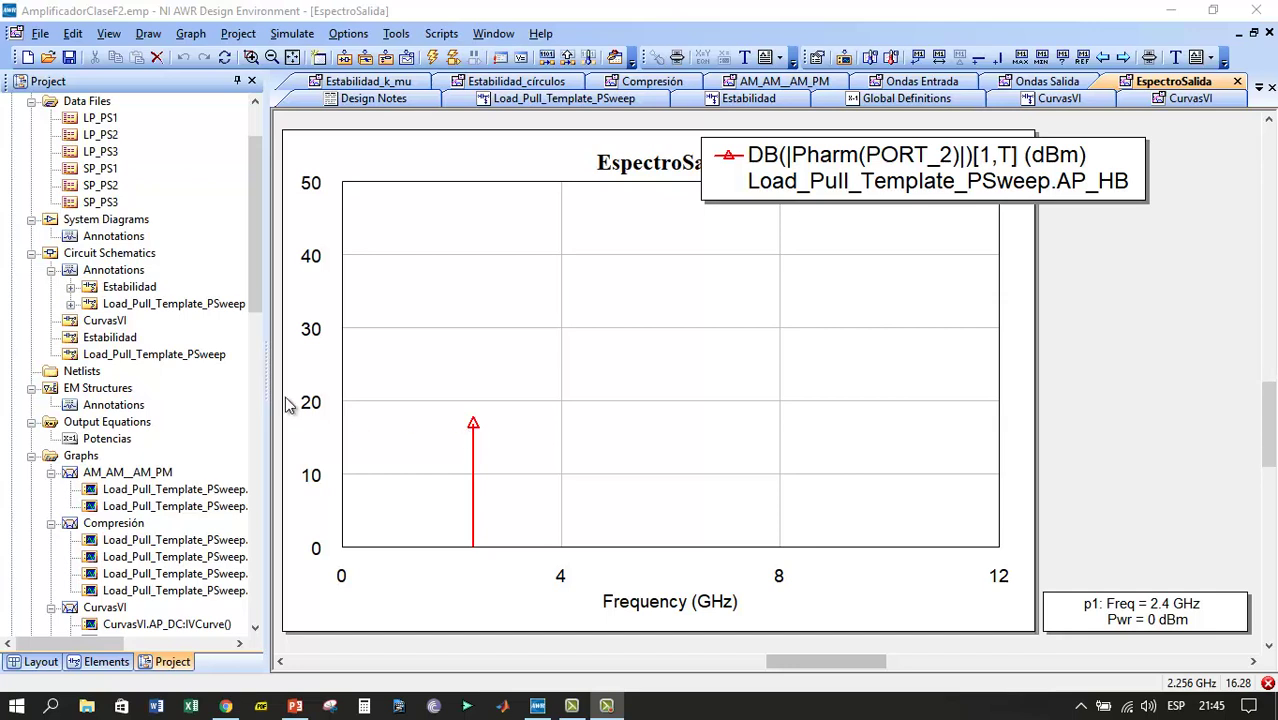
left_click_drag(253, 287, 261, 372)
double_click(108, 357)
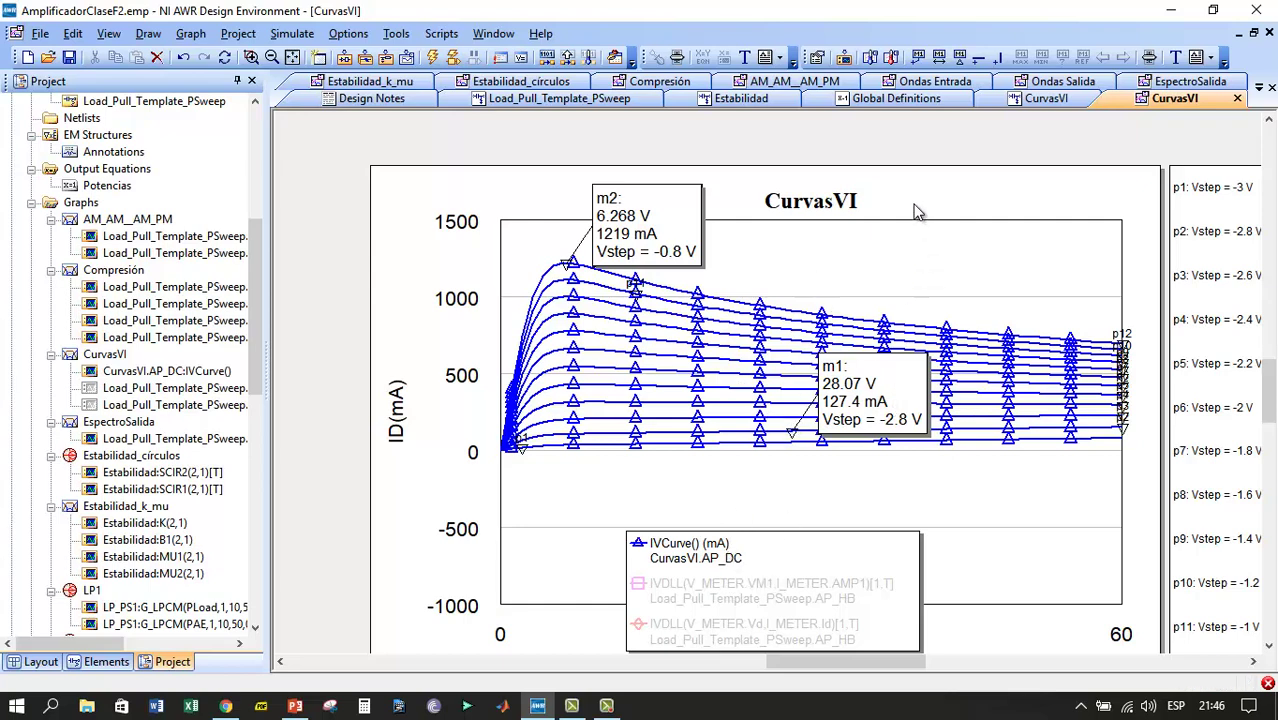
left_click_drag(884, 662, 993, 671)
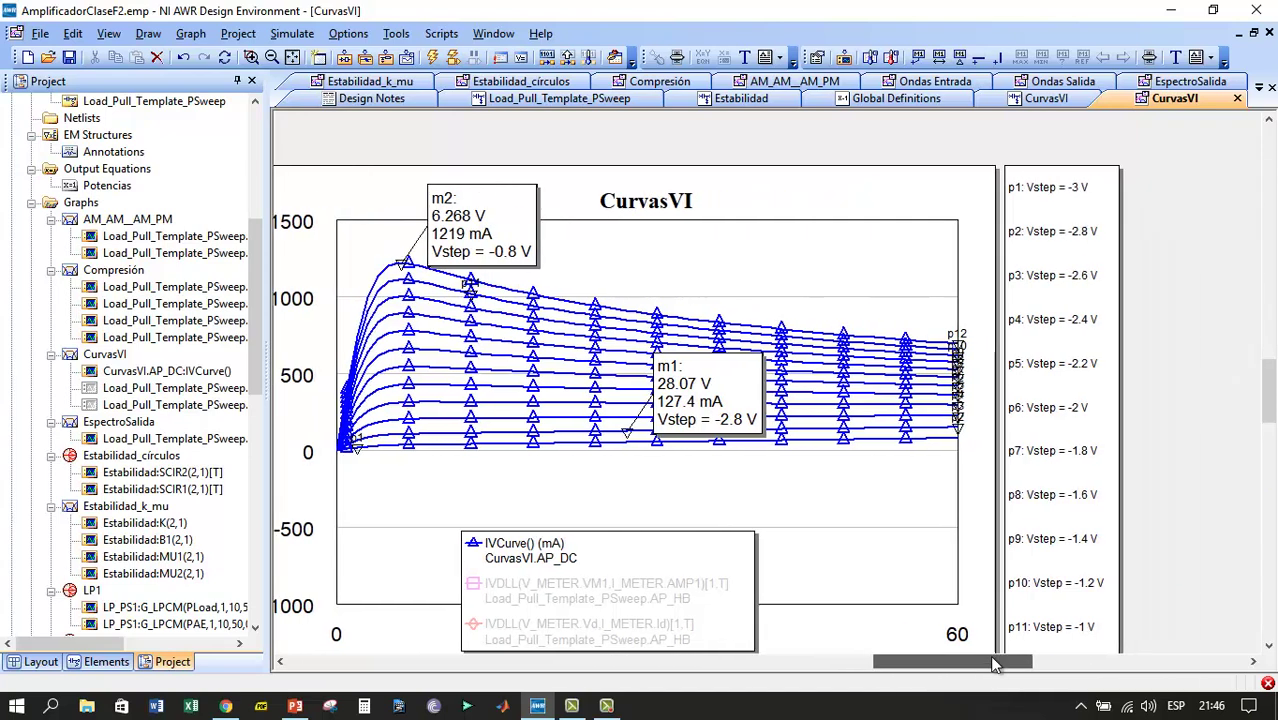
left_click(1101, 522)
left_click_drag(1115, 431, 1076, 431)
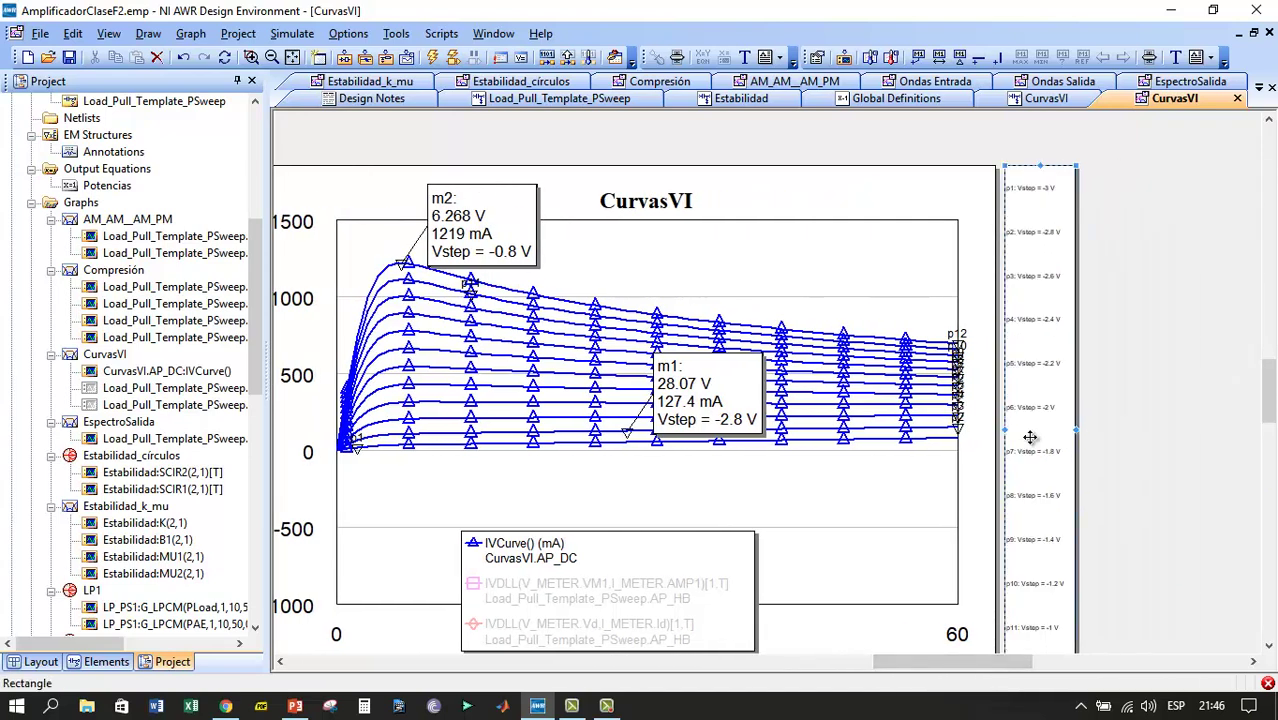
left_click(292, 58)
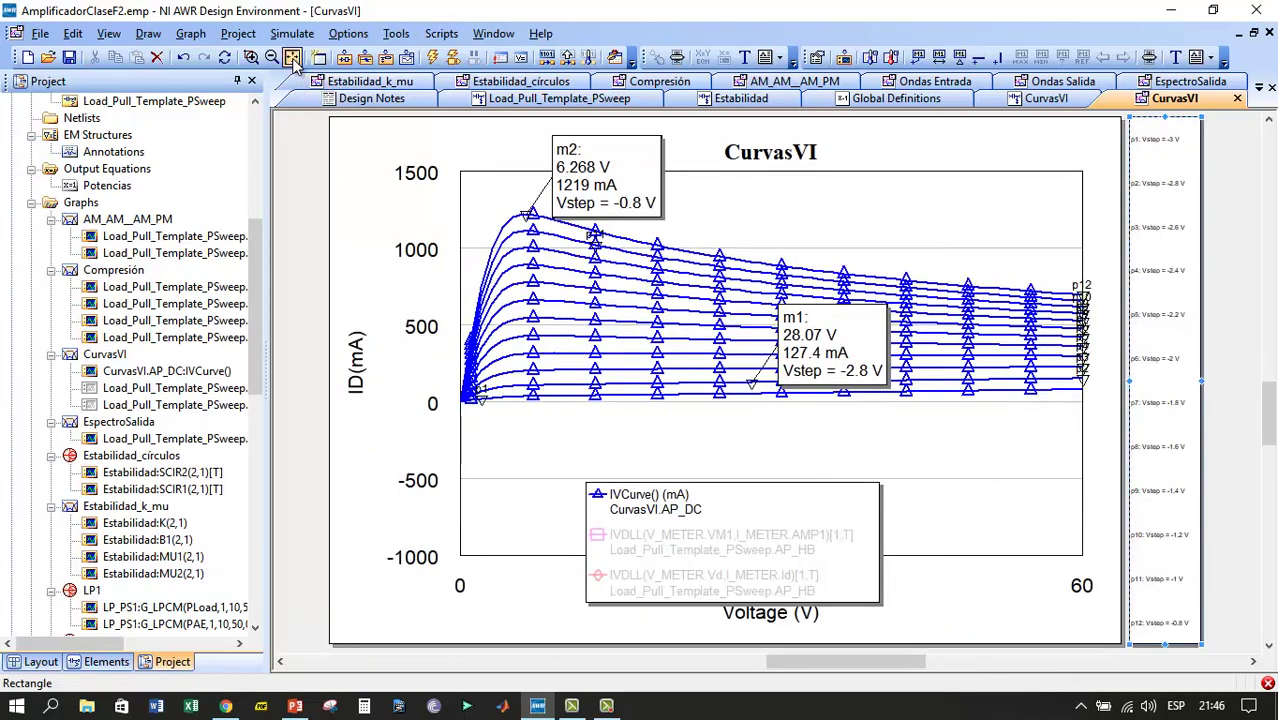
Step: Enable both IVDLL load-line measurements on the CurvasVI graph, rerun the simulation, and close the Status Window
right_click(655, 540)
left_click(706, 378)
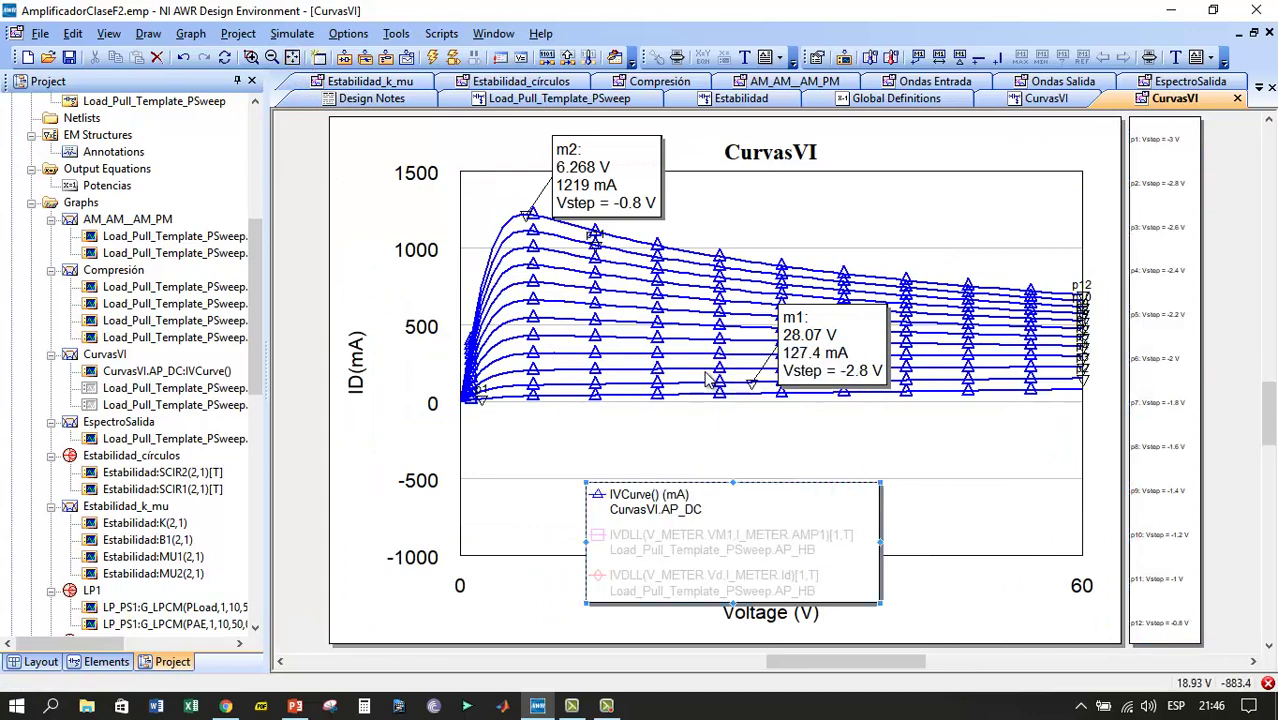
right_click(712, 590)
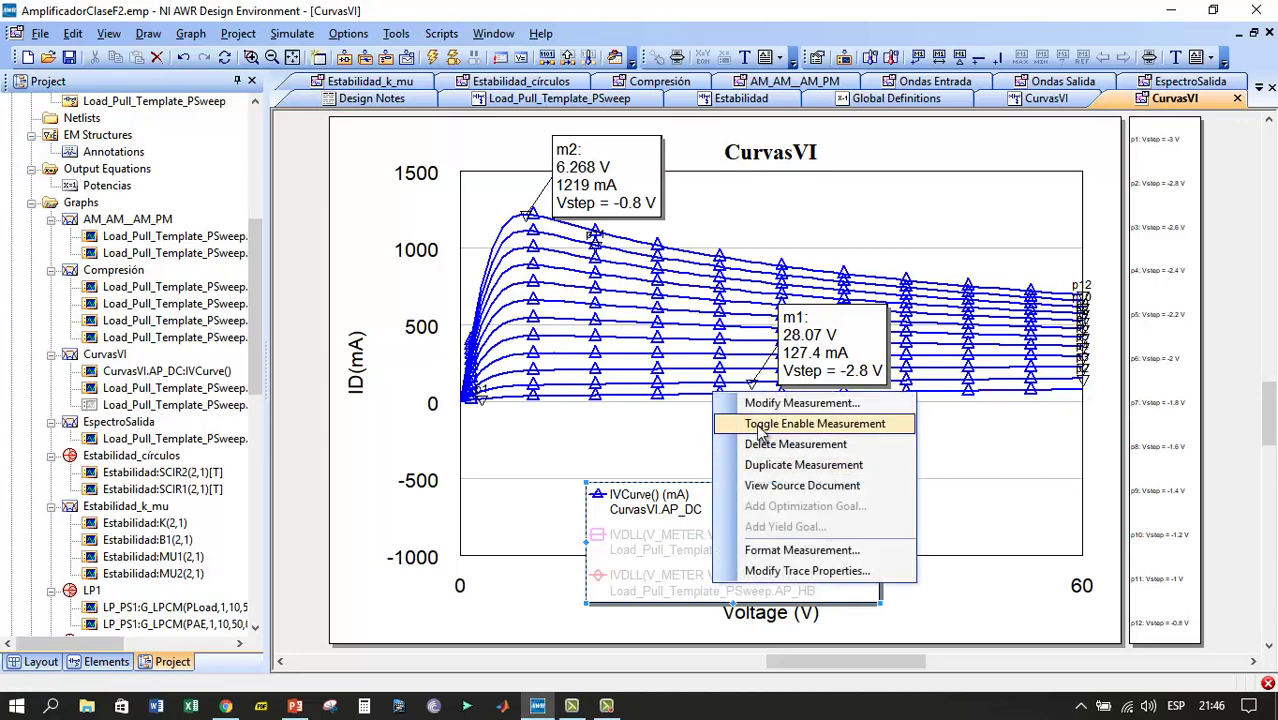
left_click(758, 425)
left_click(433, 57)
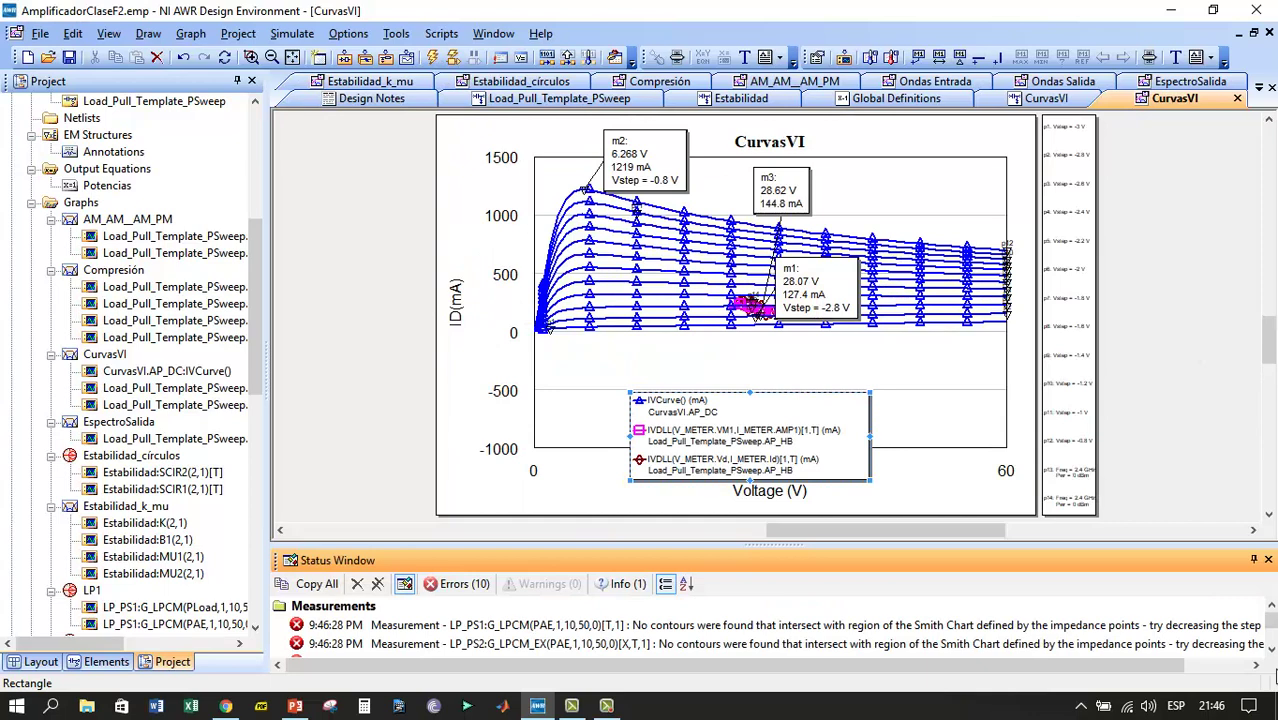
left_click(1268, 560)
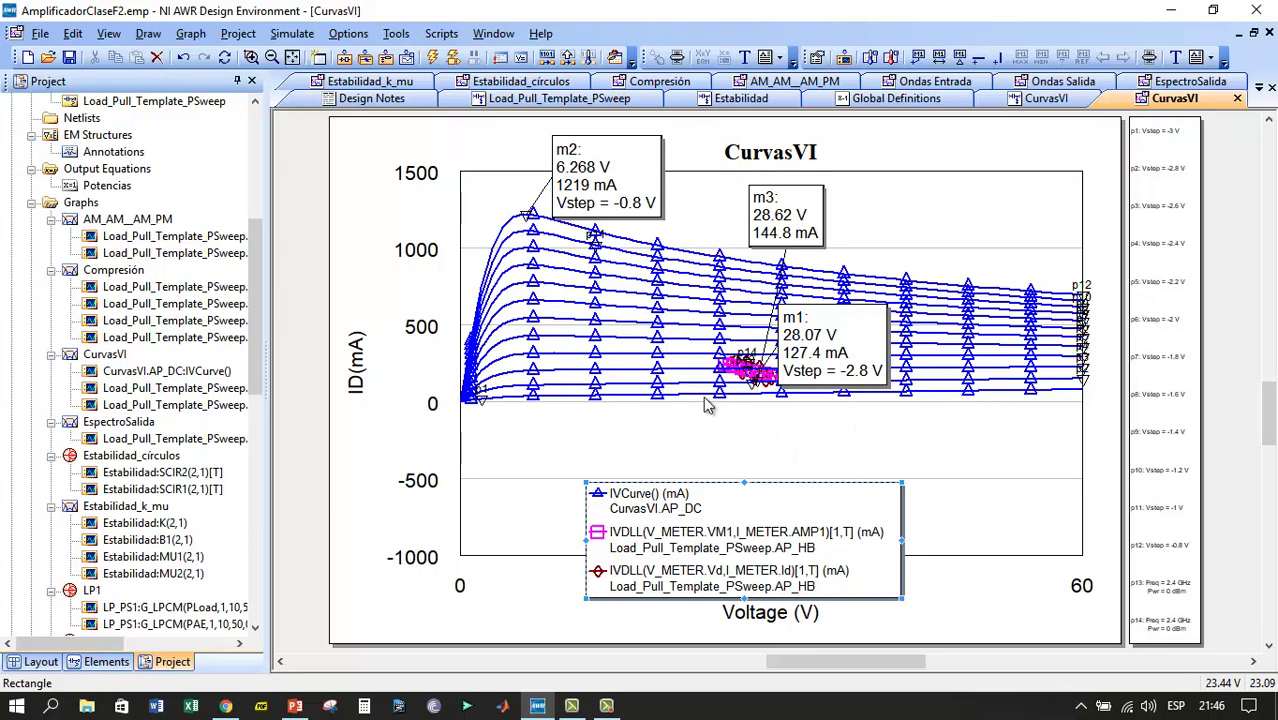
Step: Reopen the Variable Tuner clear of the CurvasVI plot, and raise Pwr to 22 to examine the dynamic load lines
left_click(677, 57)
left_click_drag(472, 147, 169, 171)
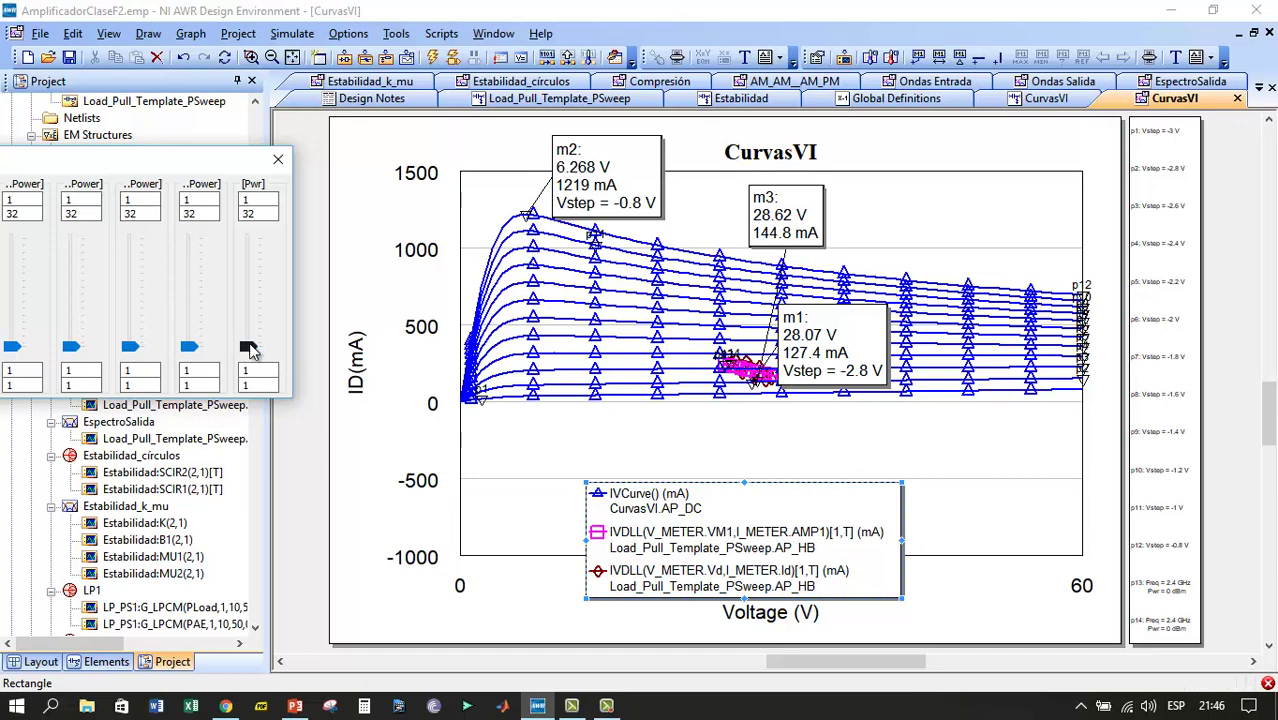
left_click_drag(247, 350, 237, 269)
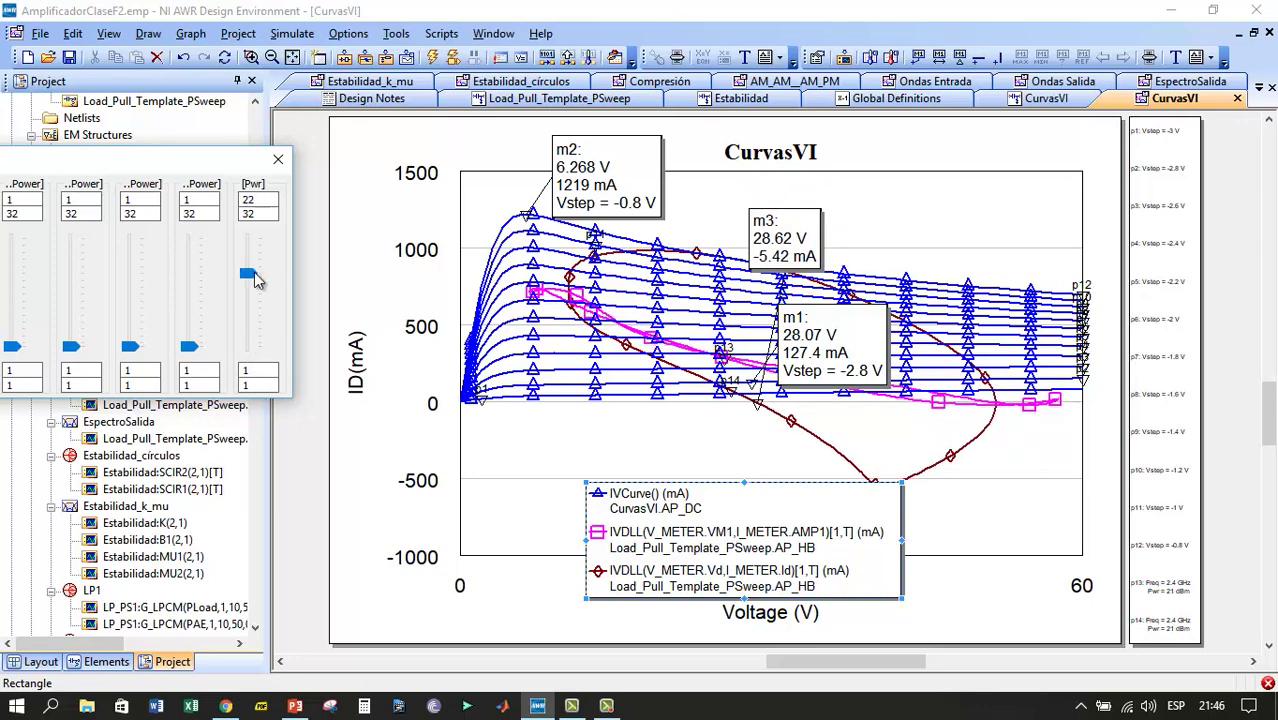
Step: Delete marker m3 from the CurvasVI graph, and move the legend clear of the lower load-line curve
left_click(802, 232)
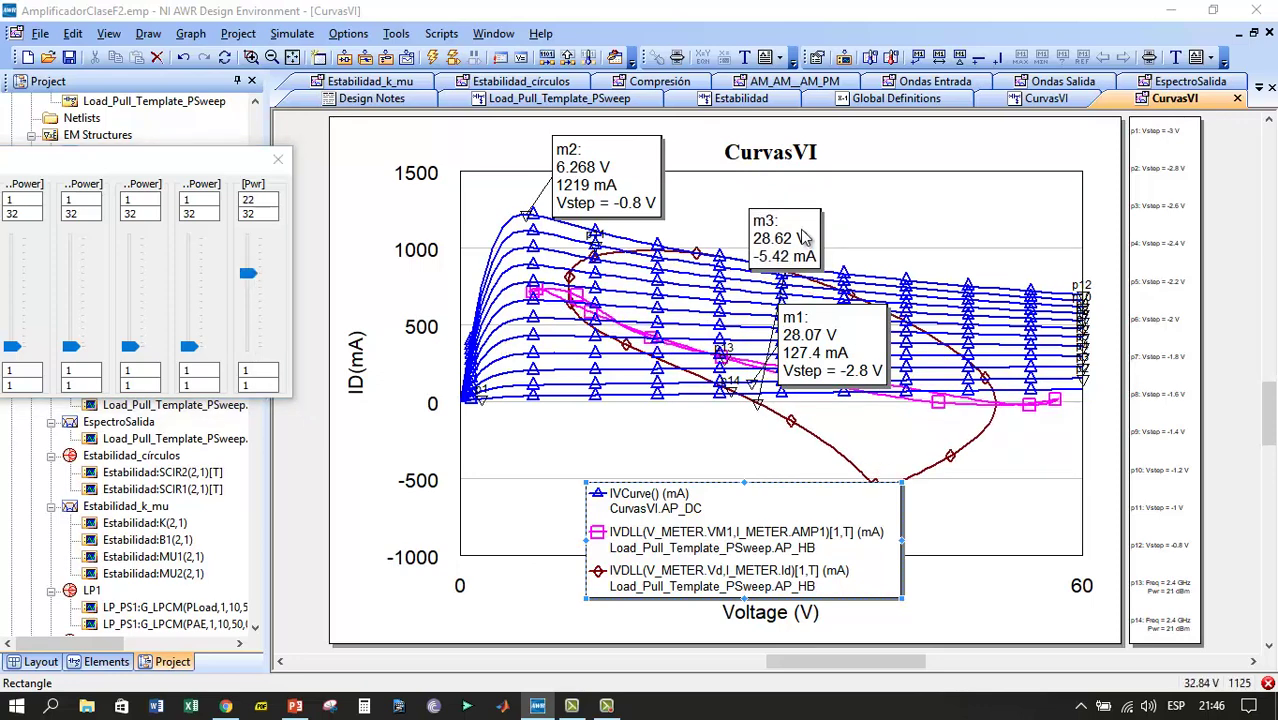
key("Delete")
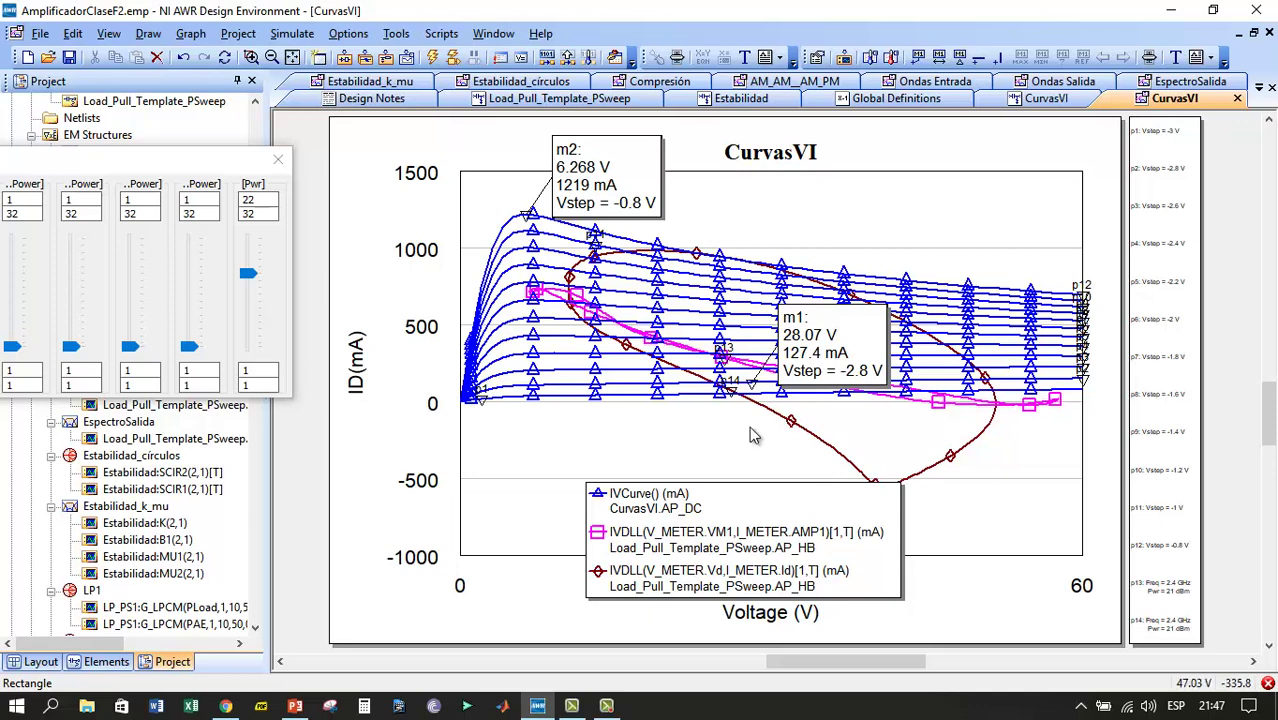
left_click_drag(810, 505, 661, 508)
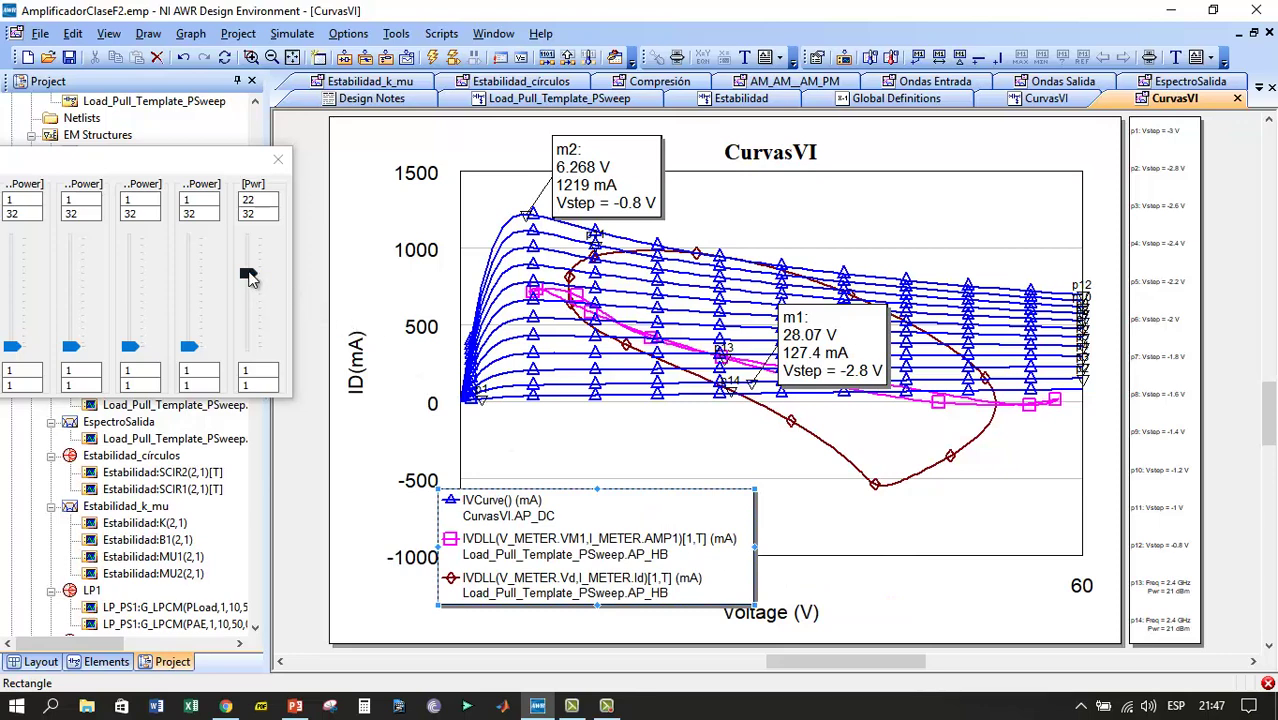
Step: Tune Pwr to 29 and 23 to compare the dynamic load lines on the CurvasVI graph
left_click_drag(250, 278, 247, 246)
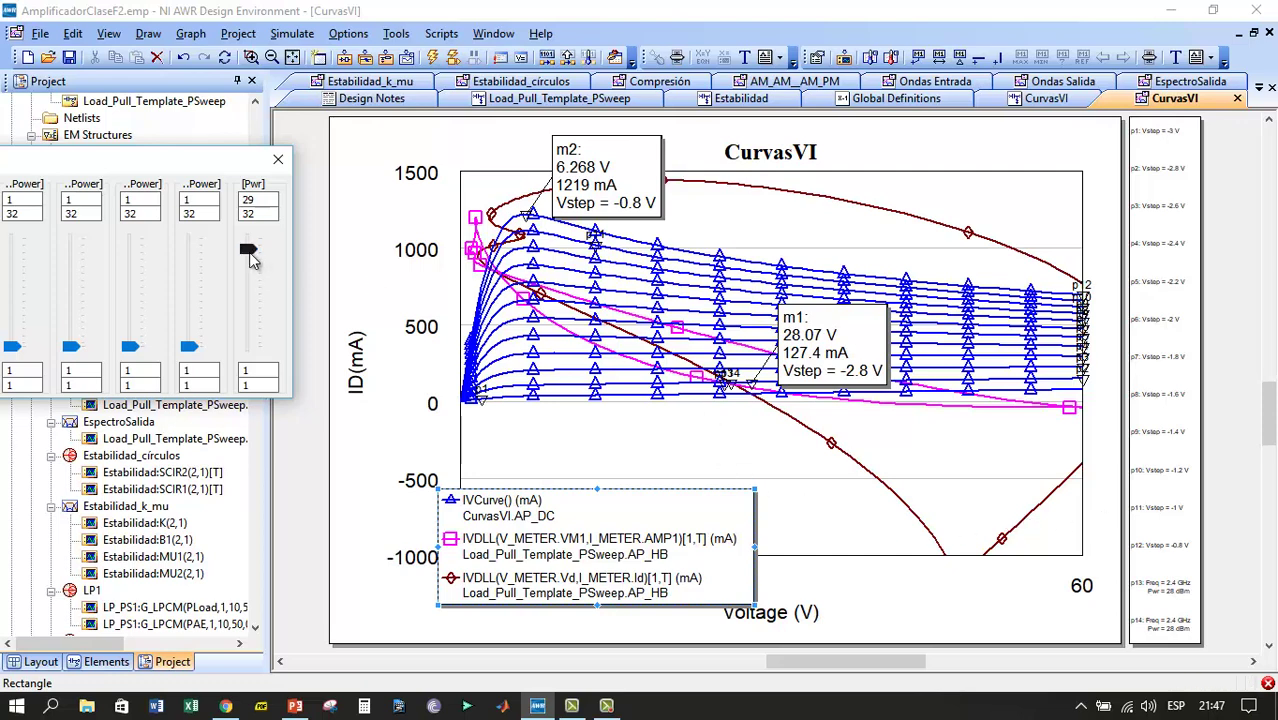
mouse_move(249, 252)
left_mouse_down()
mouse_move(265, 322)
mouse_move(265, 247)
mouse_move(258, 257)
left_mouse_up()
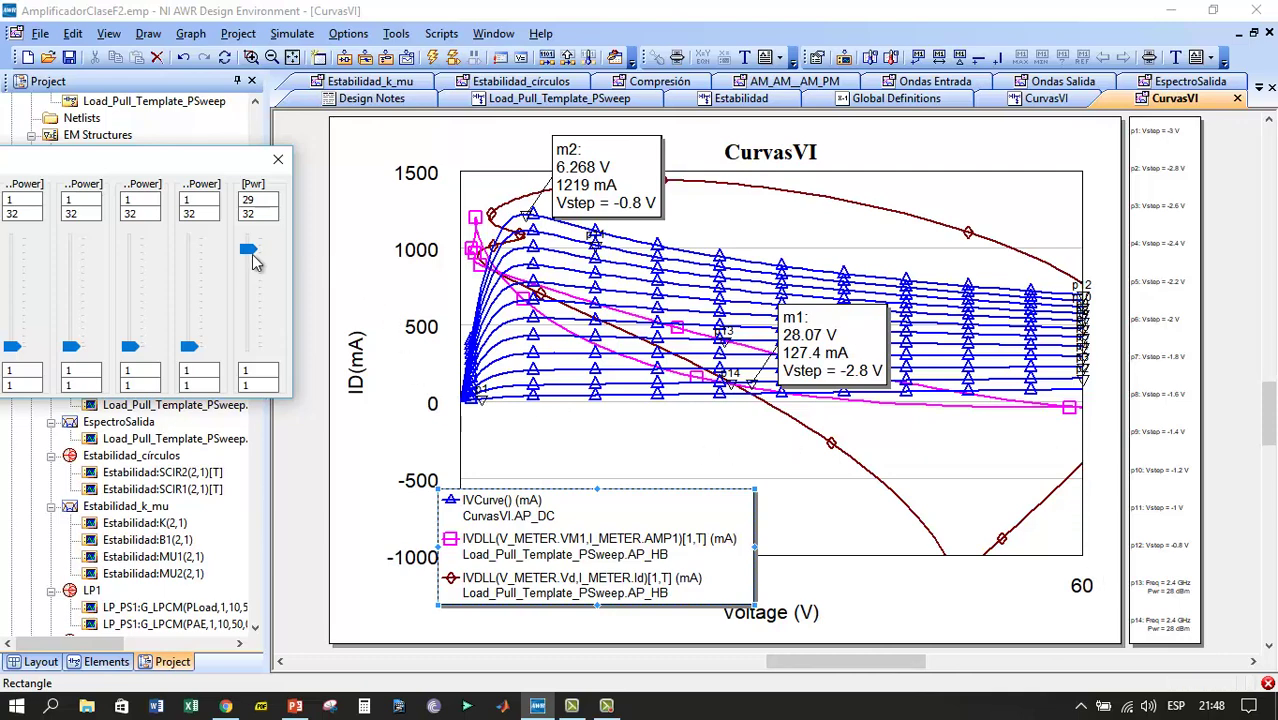
left_click_drag(248, 254, 241, 279)
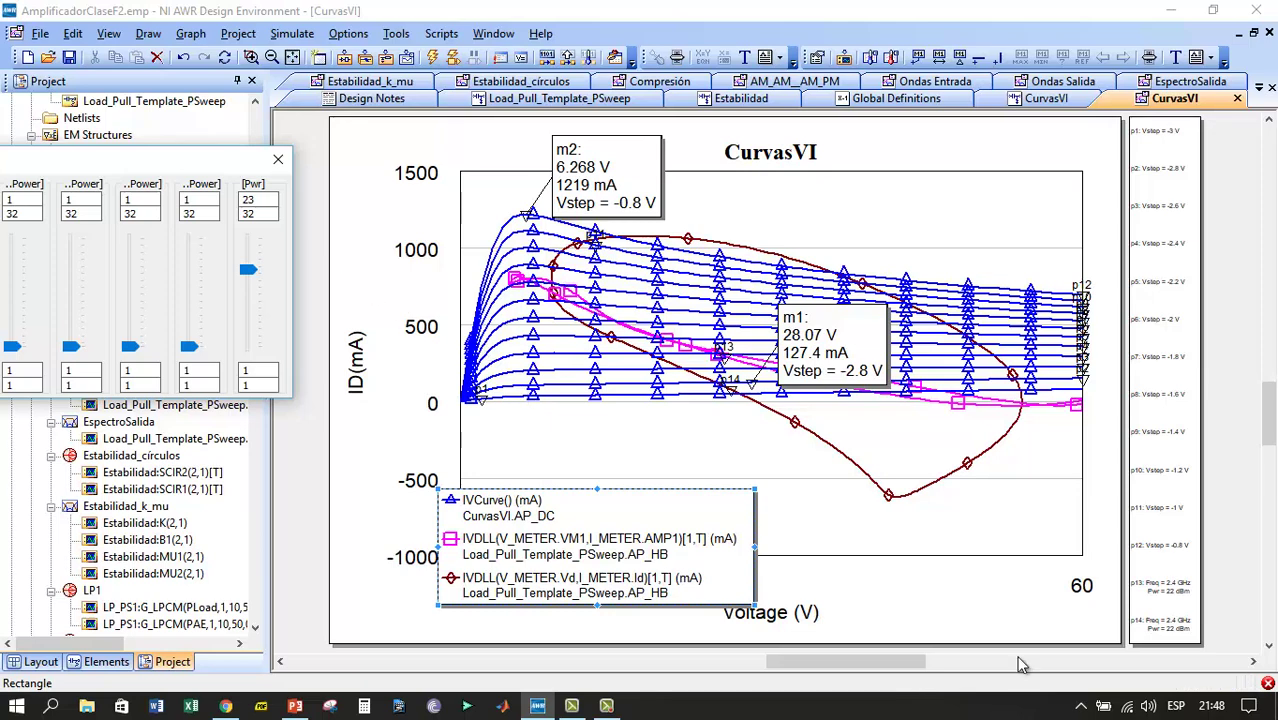
left_click(604, 709)
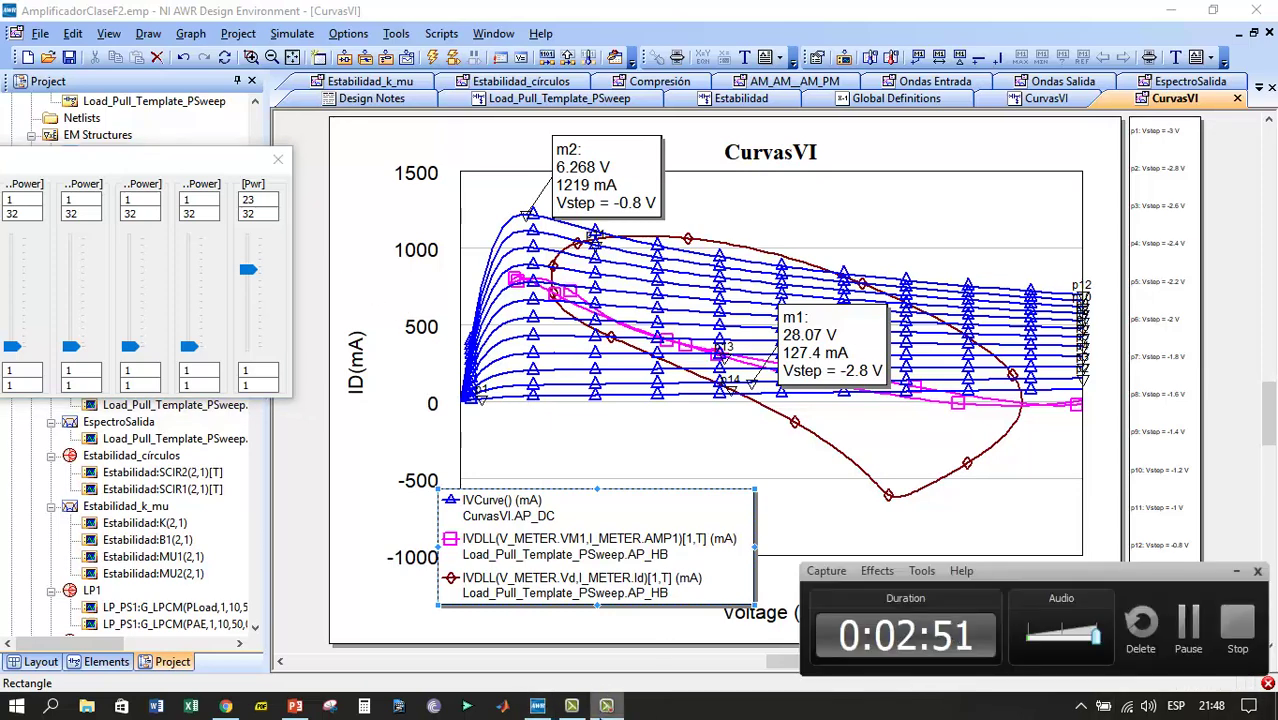